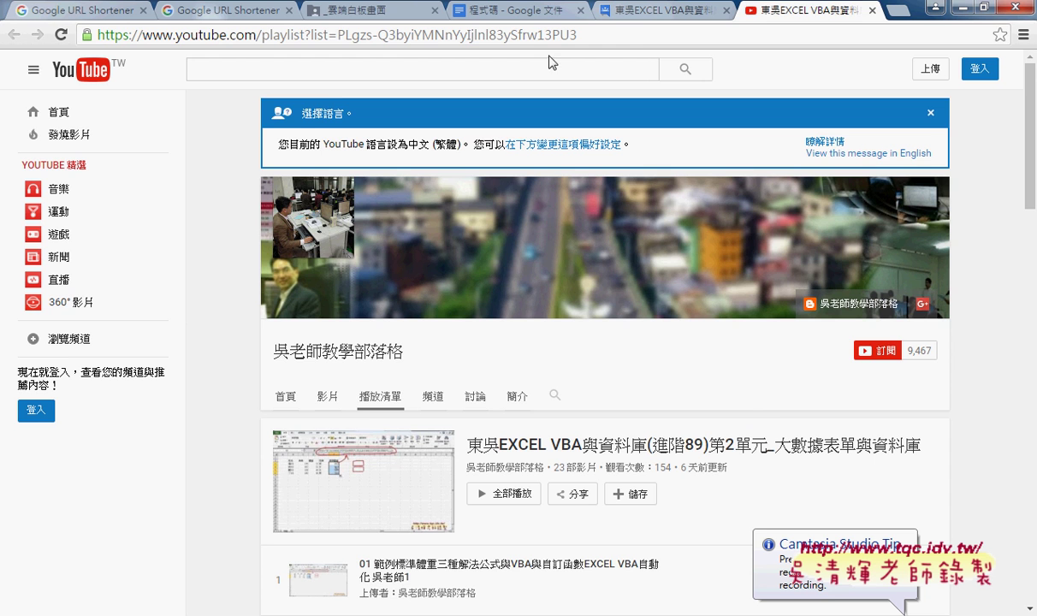
- Open the 問題01_表單設計 Drive folder and preview the 程式碼 document
click(374, 18)
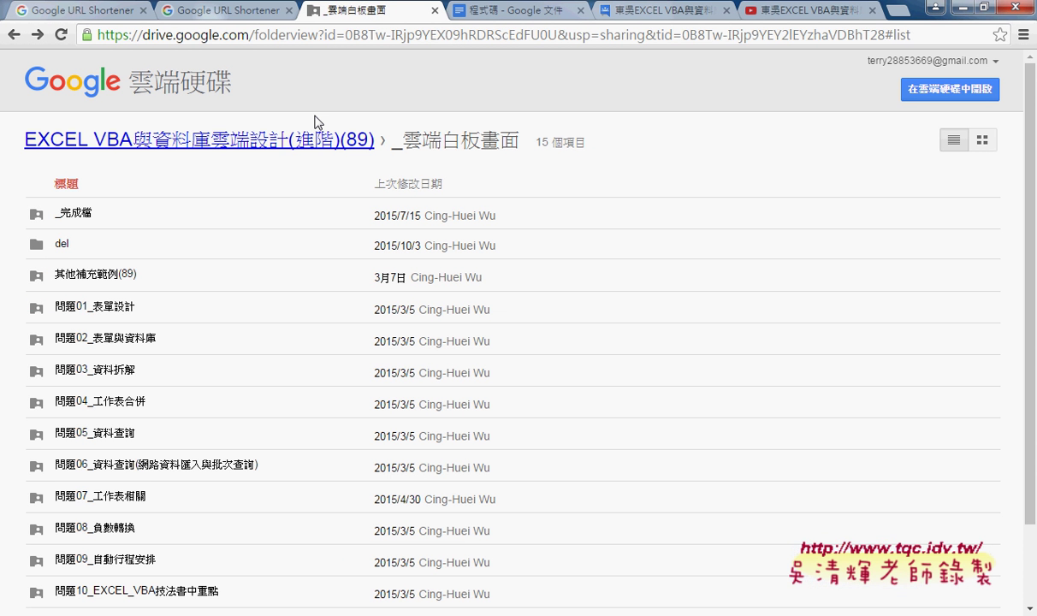
click(102, 317)
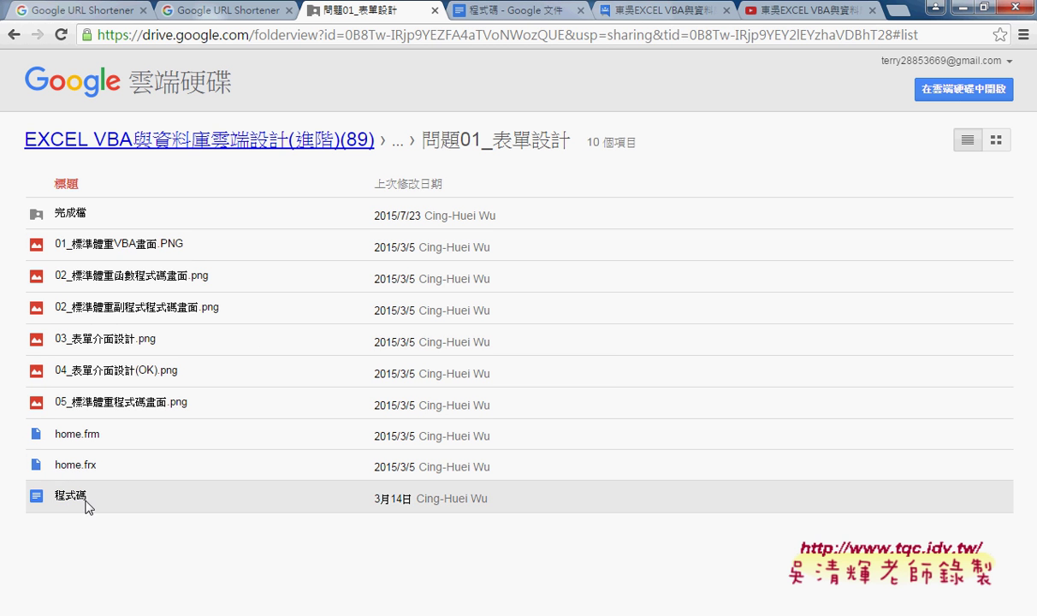
click(67, 499)
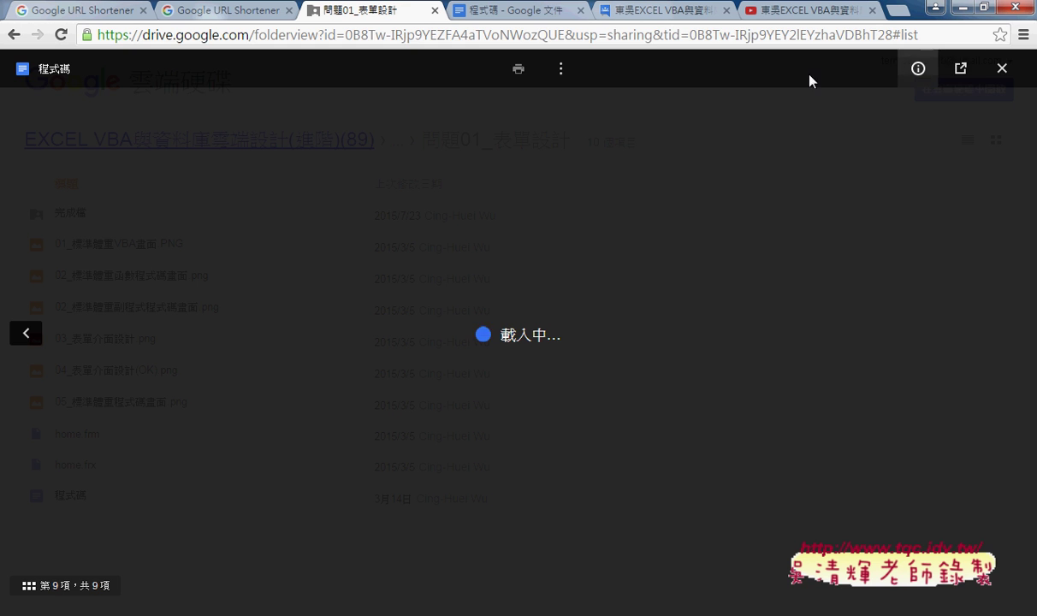
- In the 程式碼 Doc, highlight the 內建函數 formula, the Sub keyword and the 性別 parameter
click(492, 10)
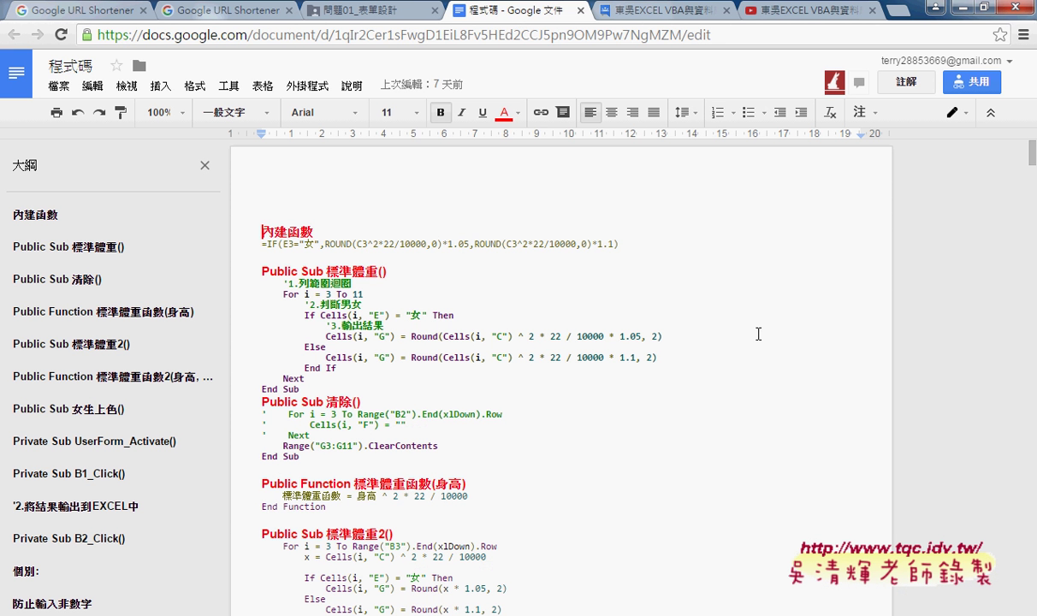
drag(620, 243, 243, 239)
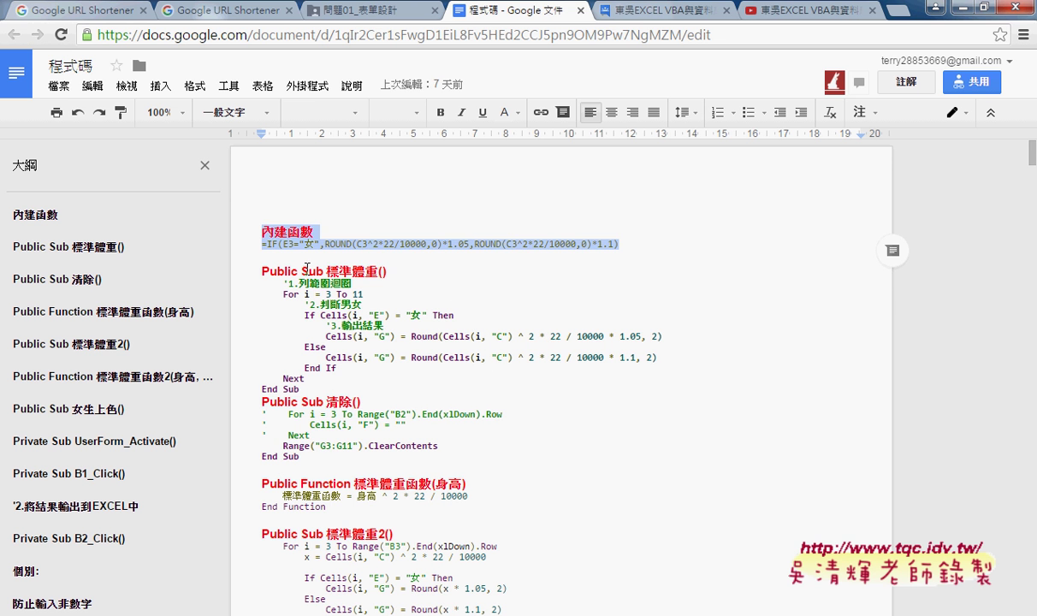
click(301, 273)
double_click(310, 272)
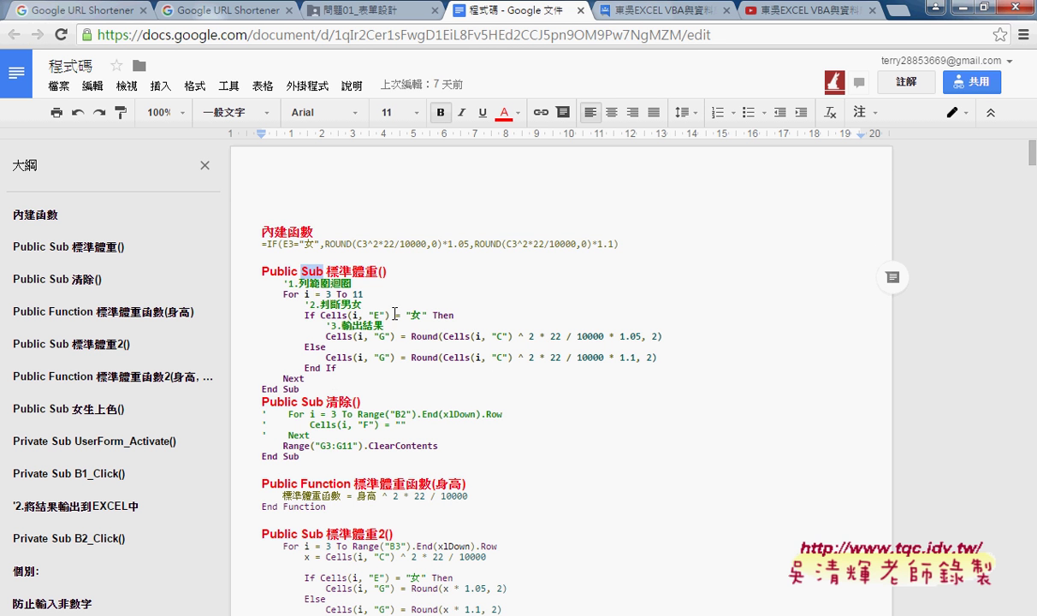
scroll(393, 343, down, 3)
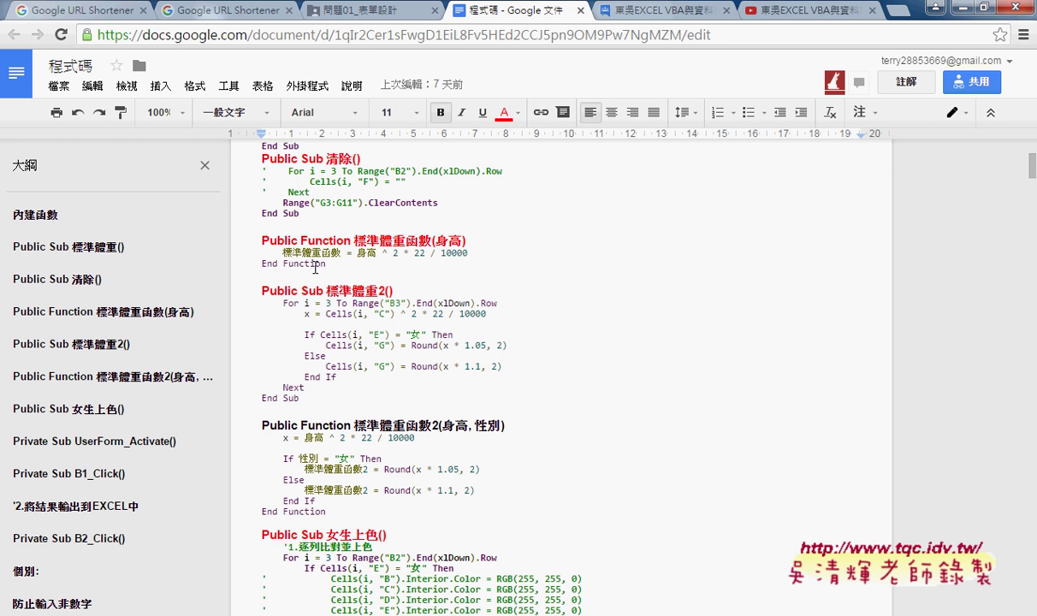
scroll(561, 342, down, 2)
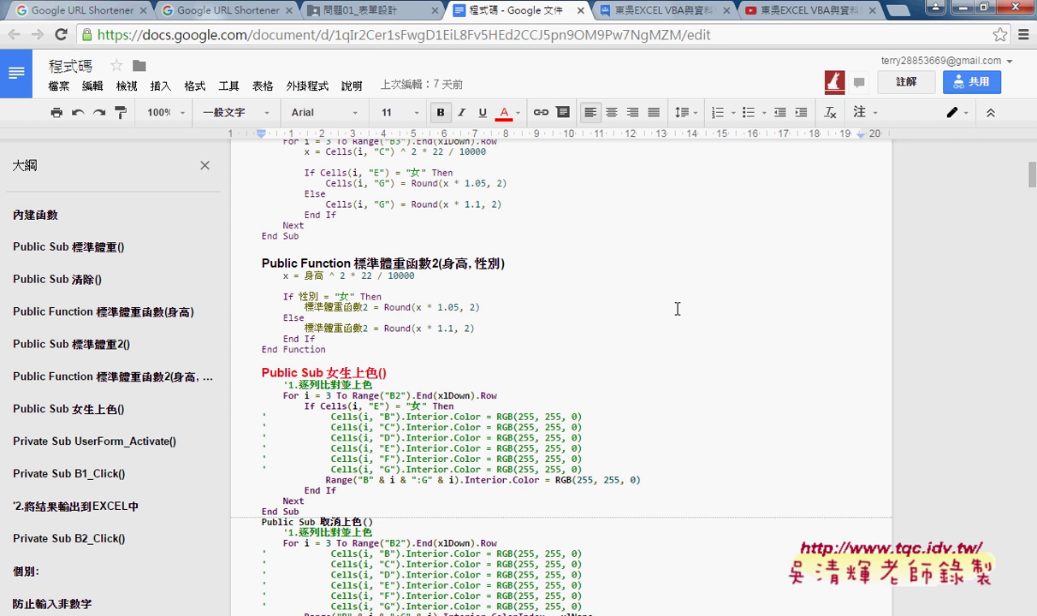
drag(475, 259, 489, 259)
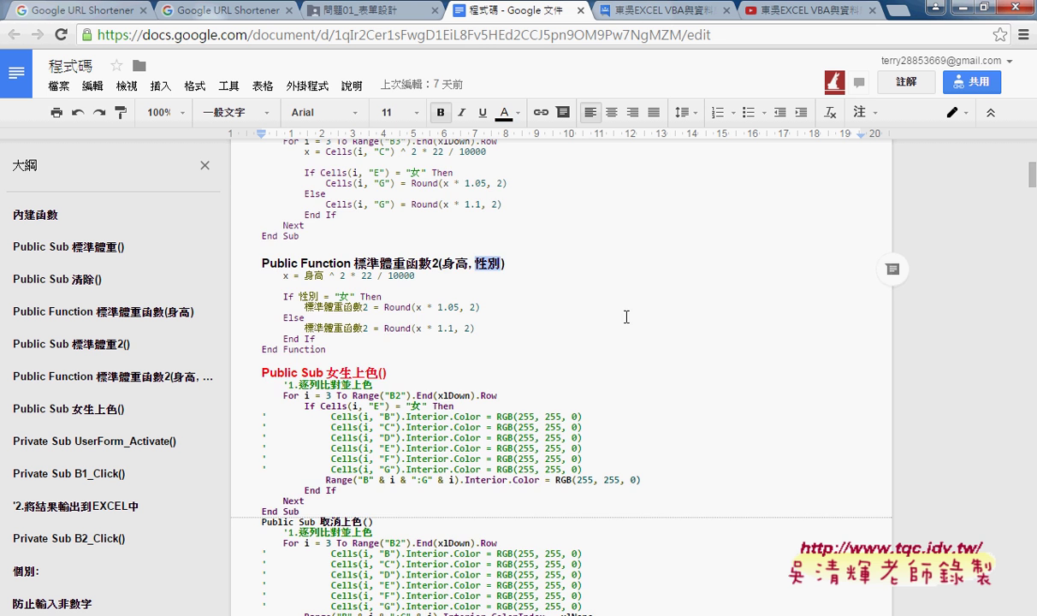
- Highlight the last Cells assignment values, the gender AddItem lines and B1 in B1_Click
scroll(683, 332, down, 3)
scroll(683, 332, down, 3)
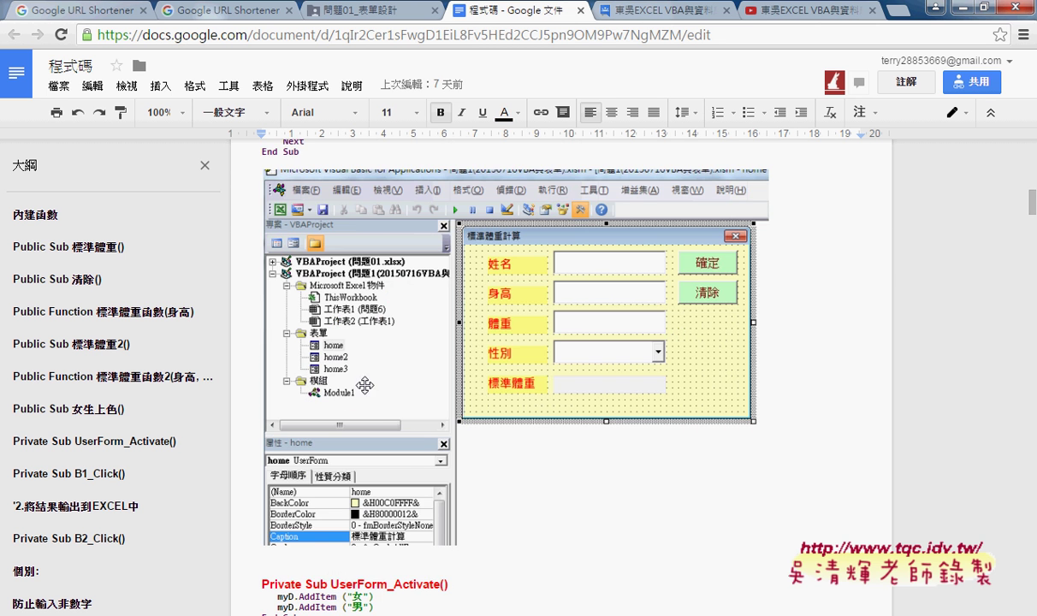
scroll(705, 402, down, 4)
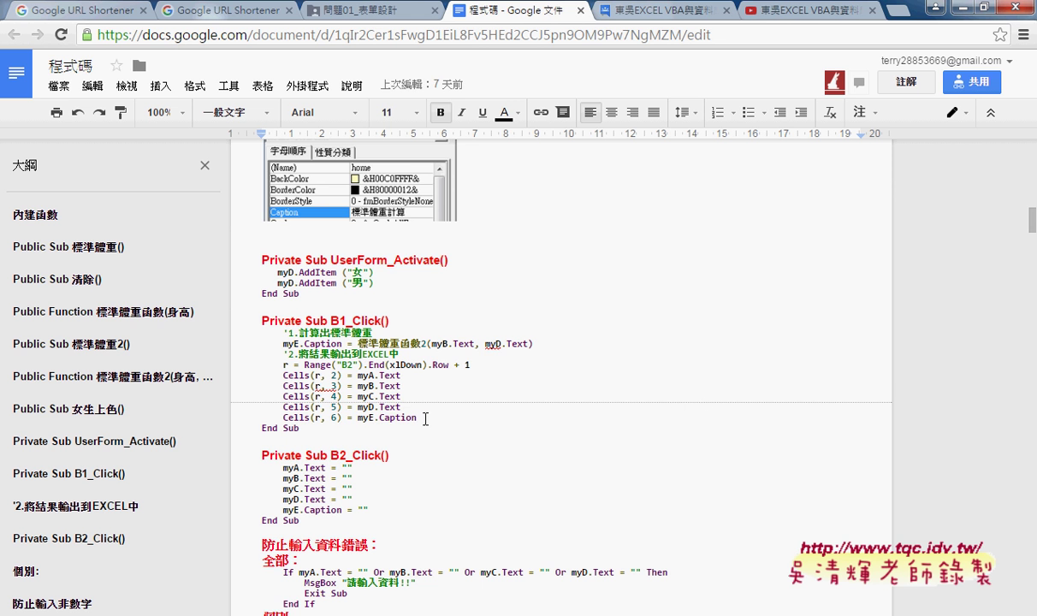
drag(417, 418, 346, 397)
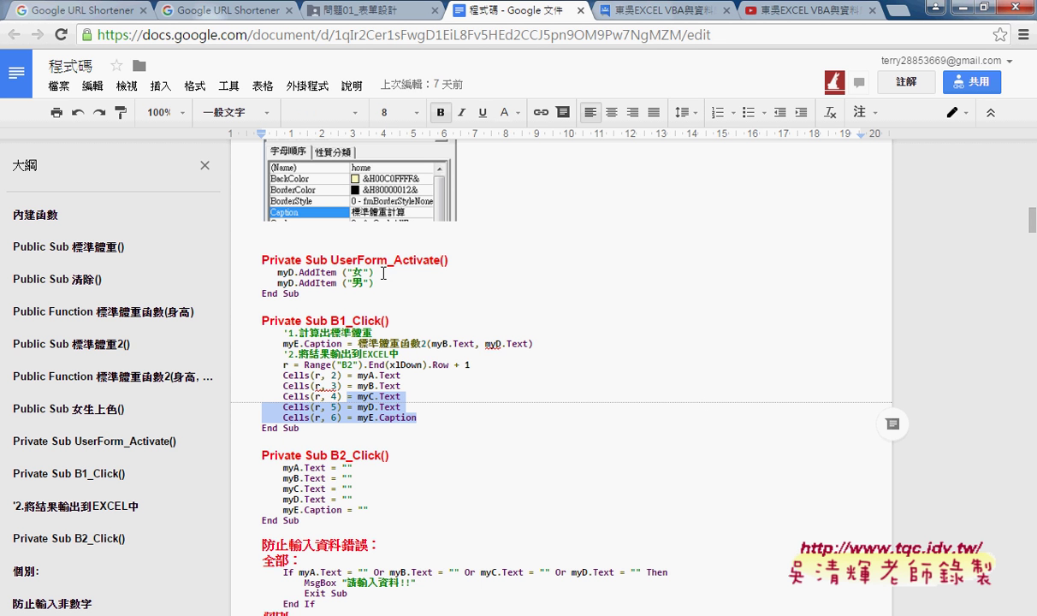
mouse_move(377, 272)
mouse_down()
mouse_move(374, 283)
mouse_move(257, 273)
mouse_up()
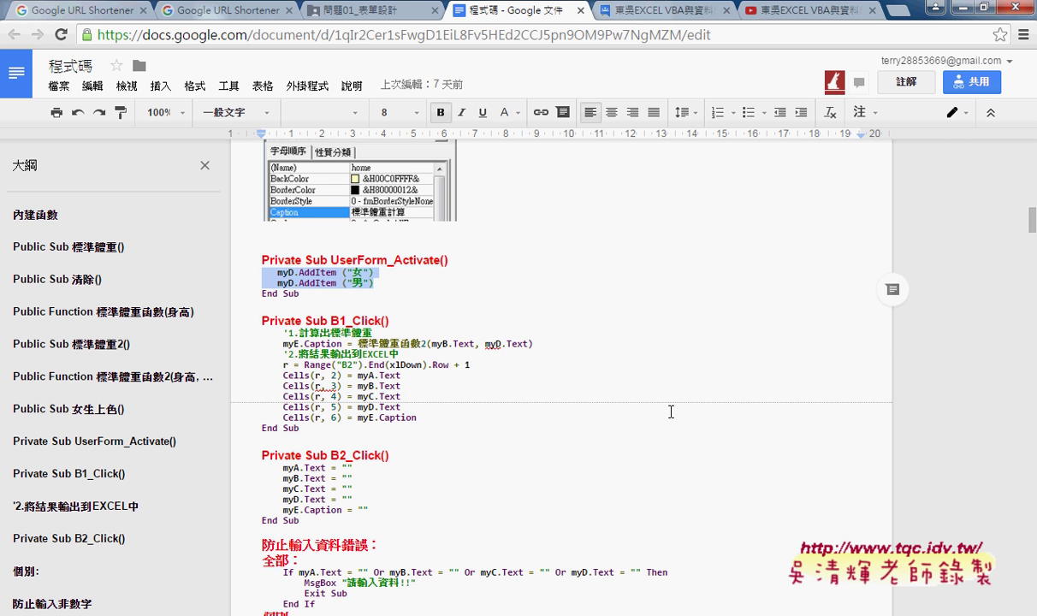
scroll(635, 390, down, 1)
drag(331, 239, 346, 239)
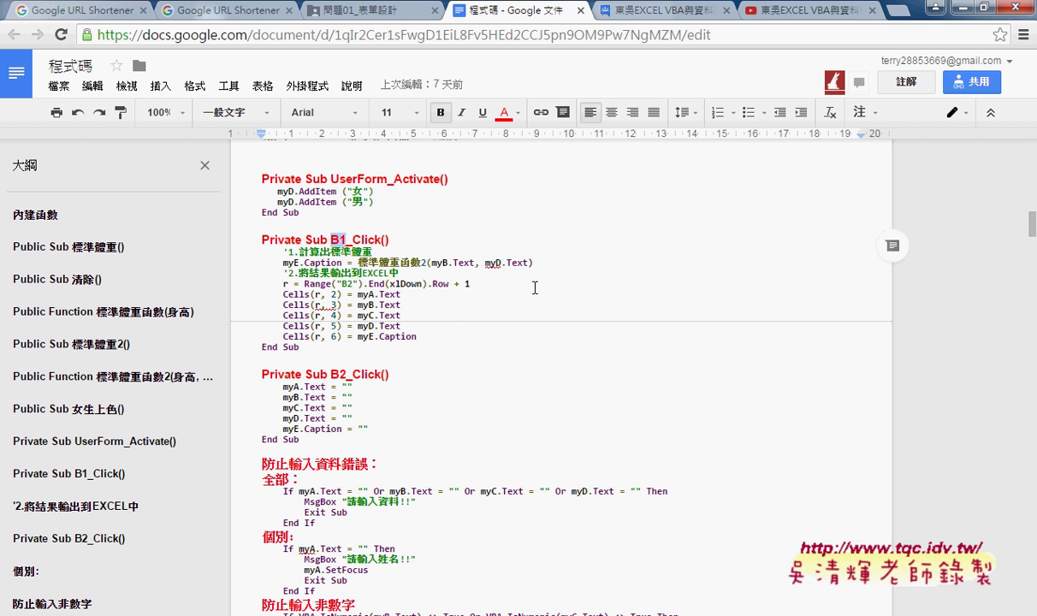
scroll(532, 285, up, 4)
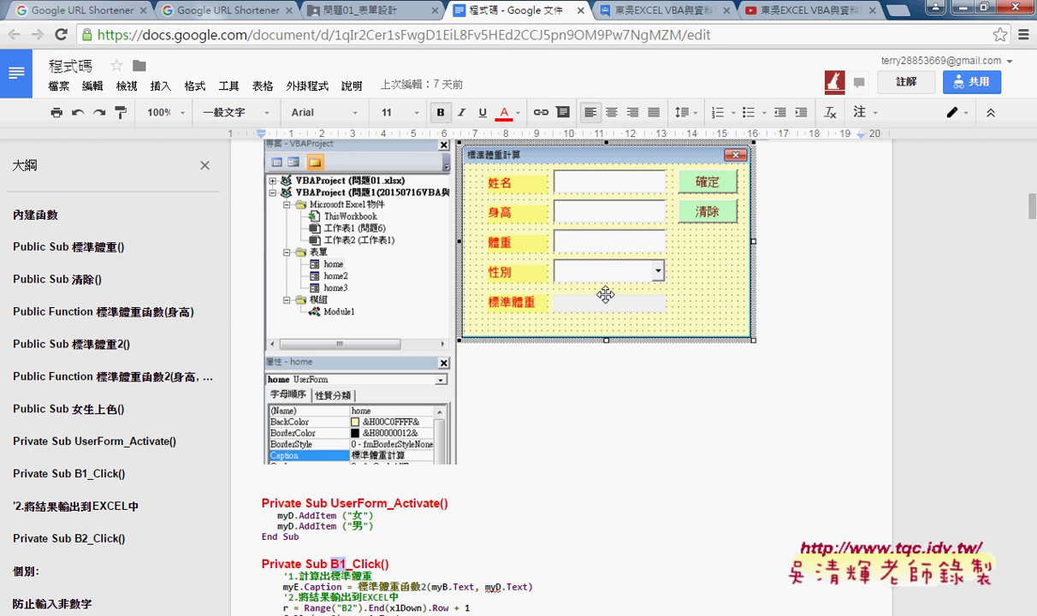
scroll(604, 295, down, 3)
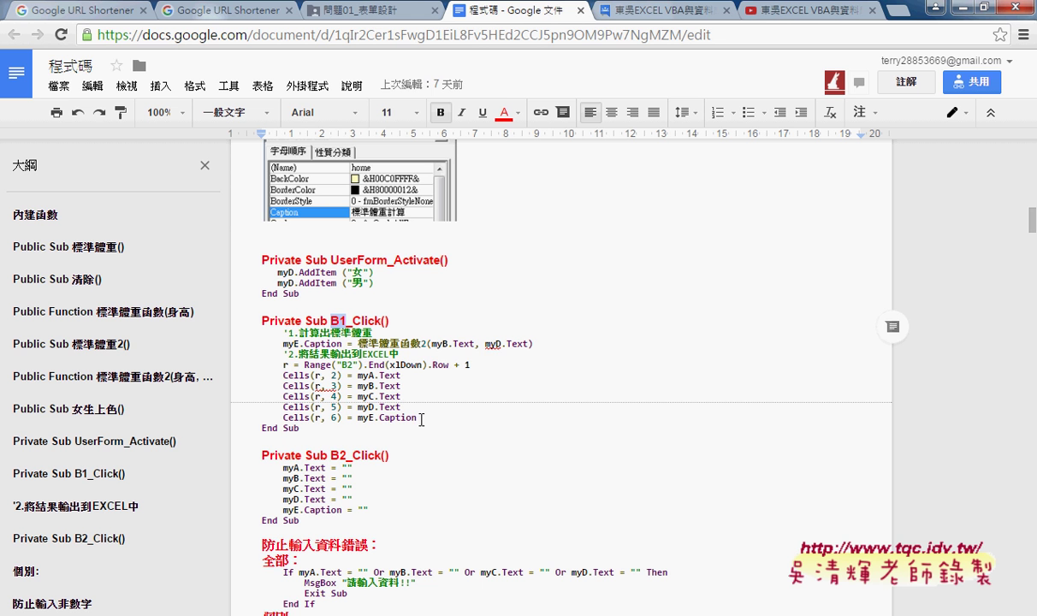
double_click(285, 364)
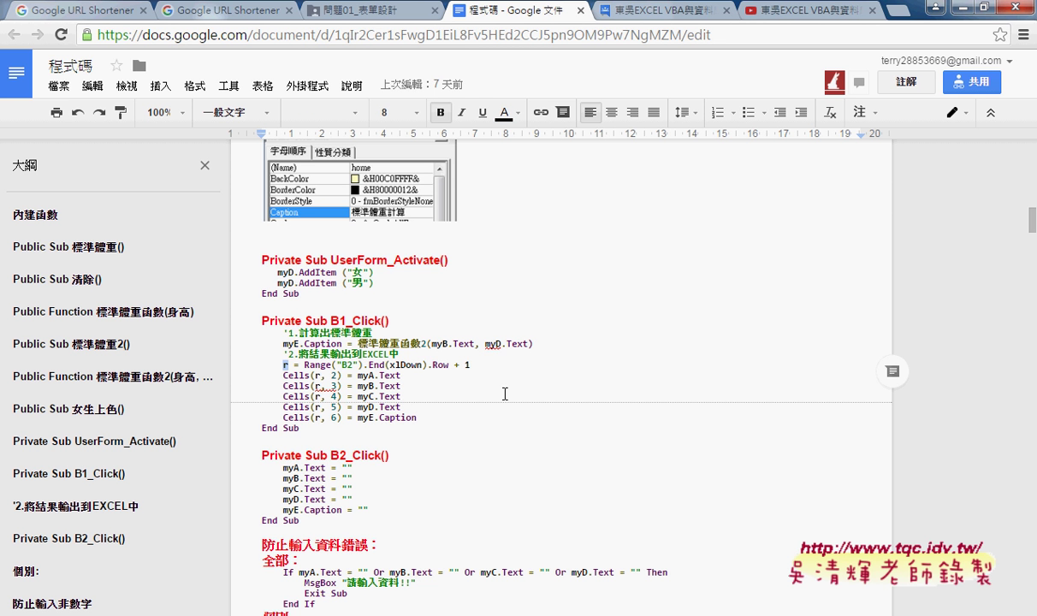
drag(454, 365, 477, 366)
drag(401, 375, 357, 376)
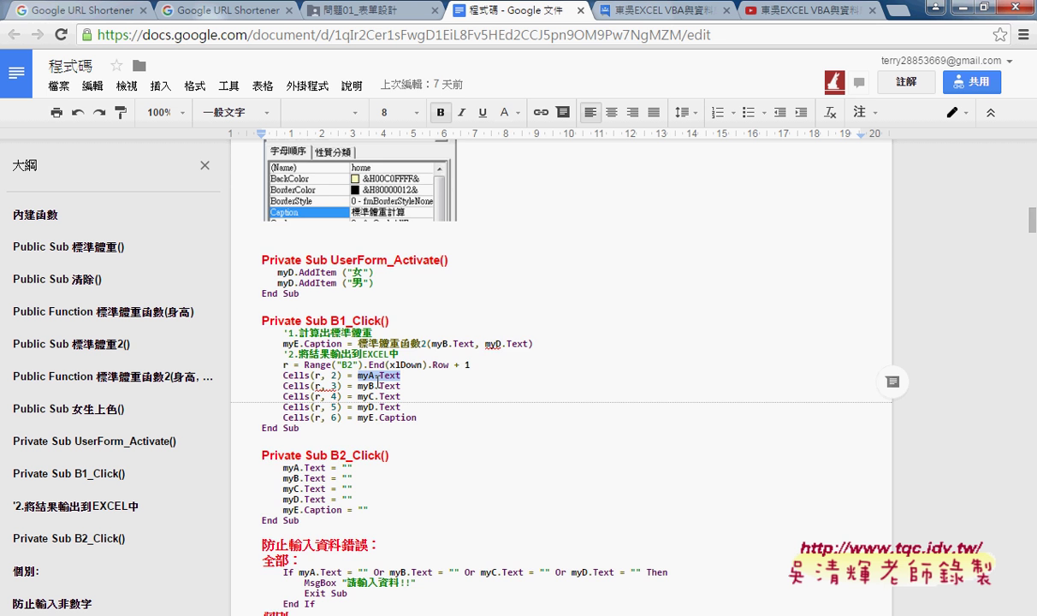
scroll(346, 355, down, 2)
drag(368, 348, 245, 293)
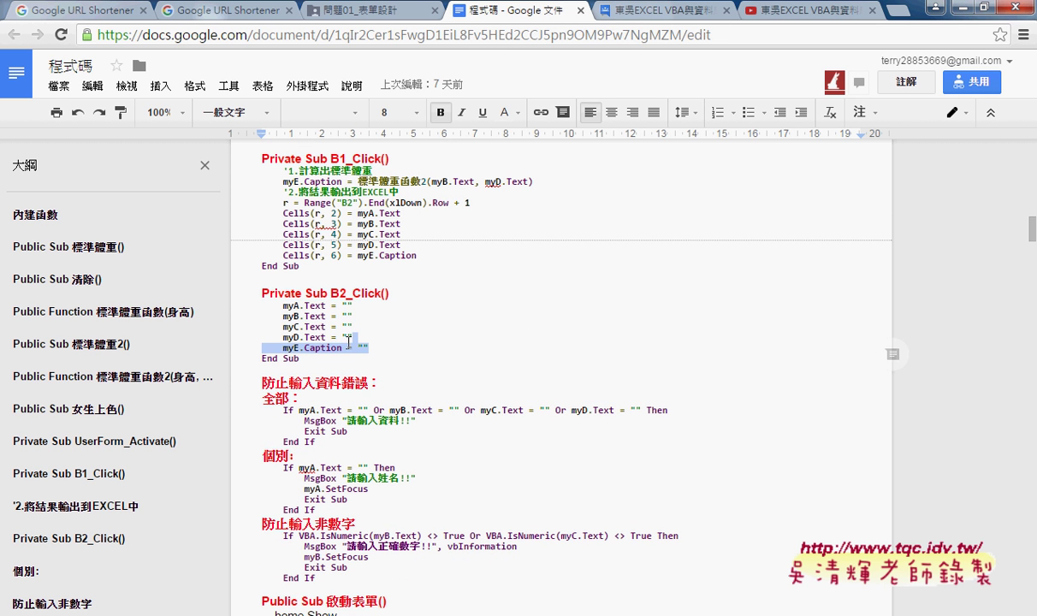
scroll(426, 348, down, 2)
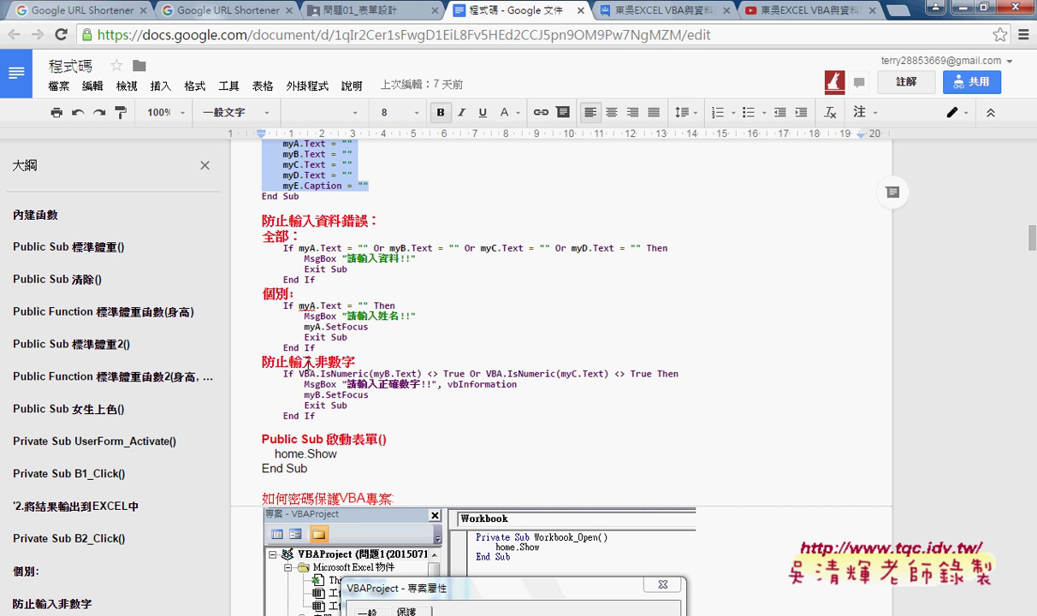
drag(313, 360, 359, 358)
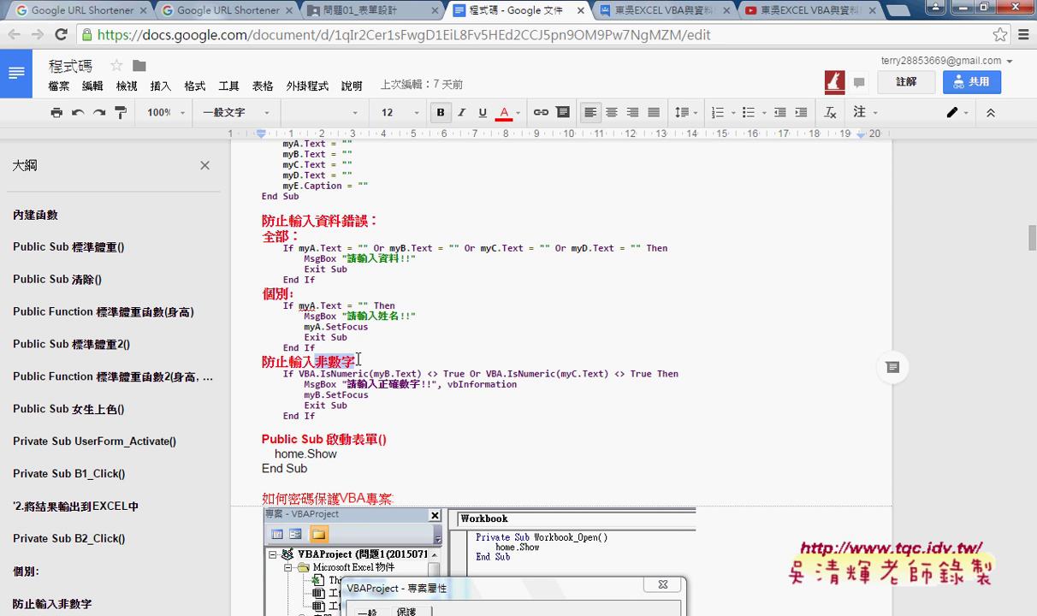
scroll(357, 359, down, 4)
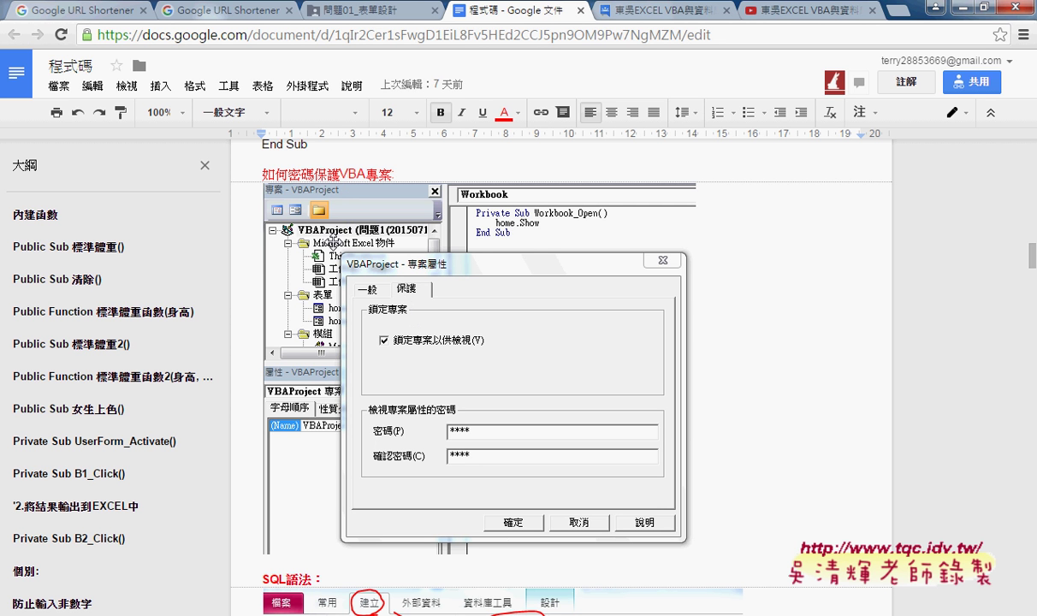
scroll(392, 332, down, 4)
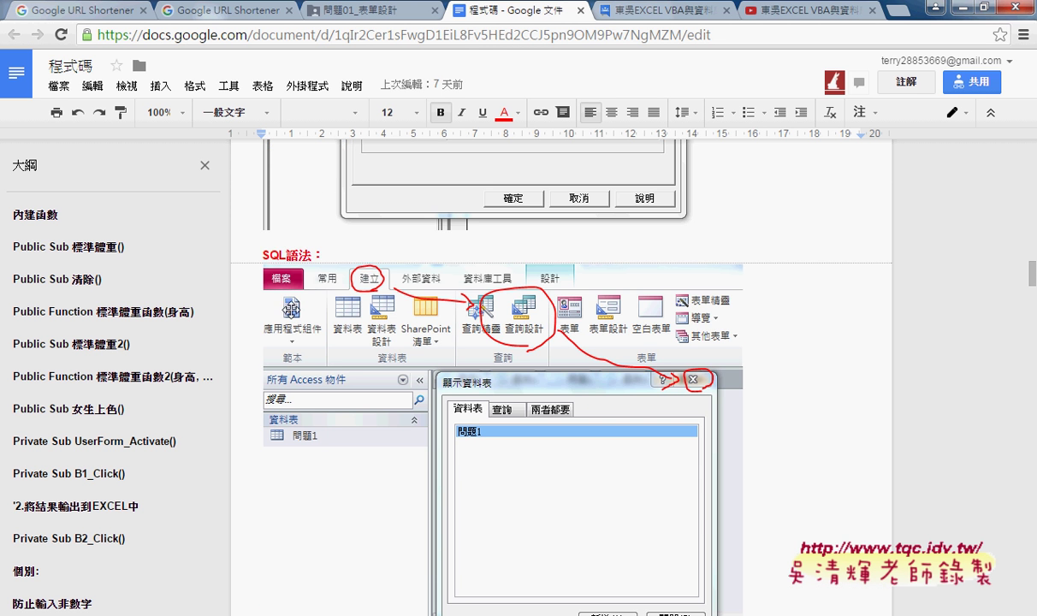
scroll(308, 370, down, 4)
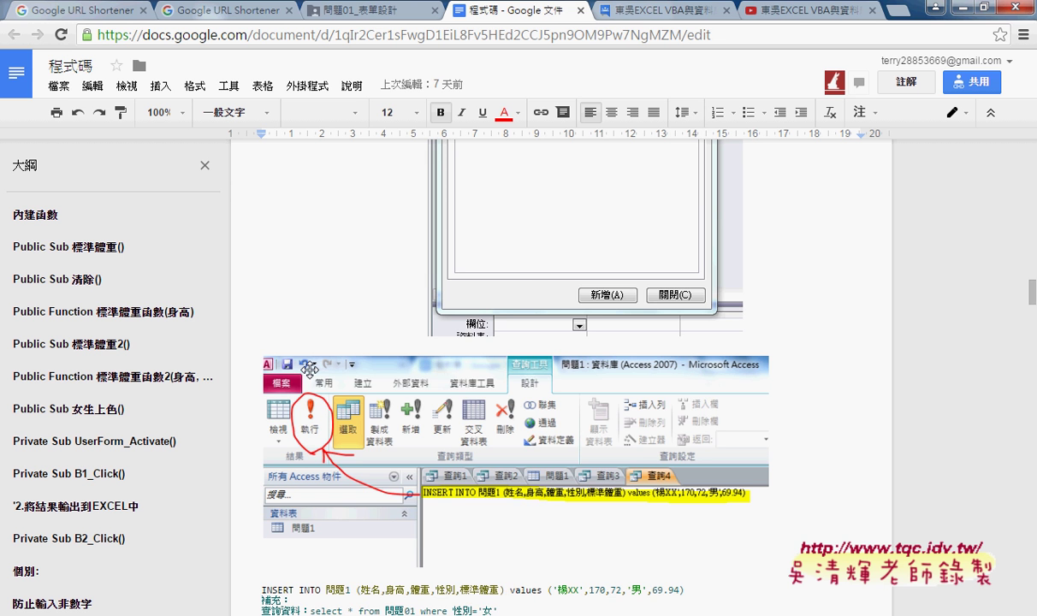
scroll(308, 370, up, 3)
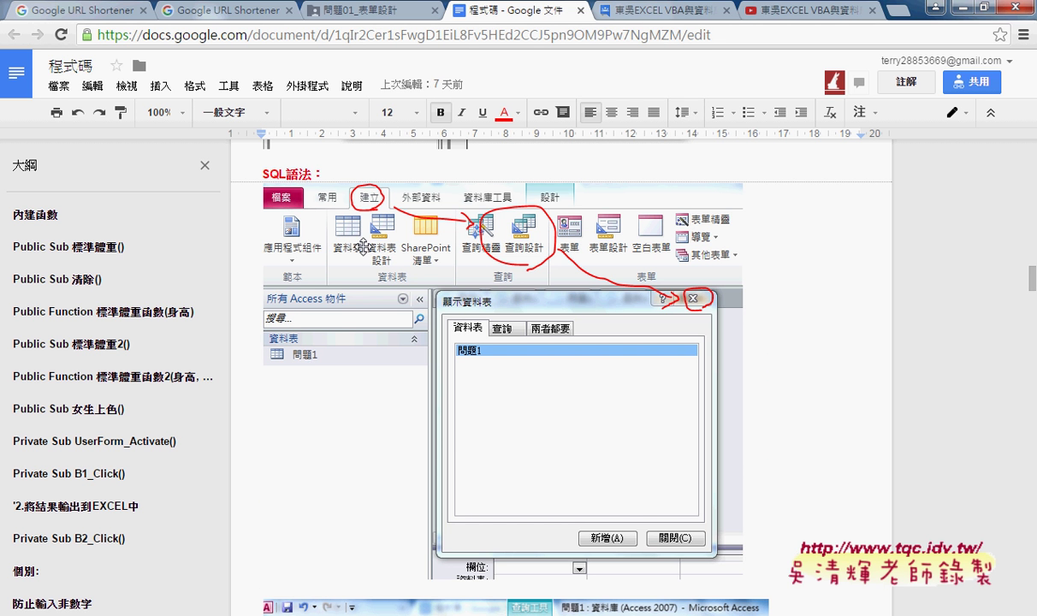
scroll(493, 371, down, 2)
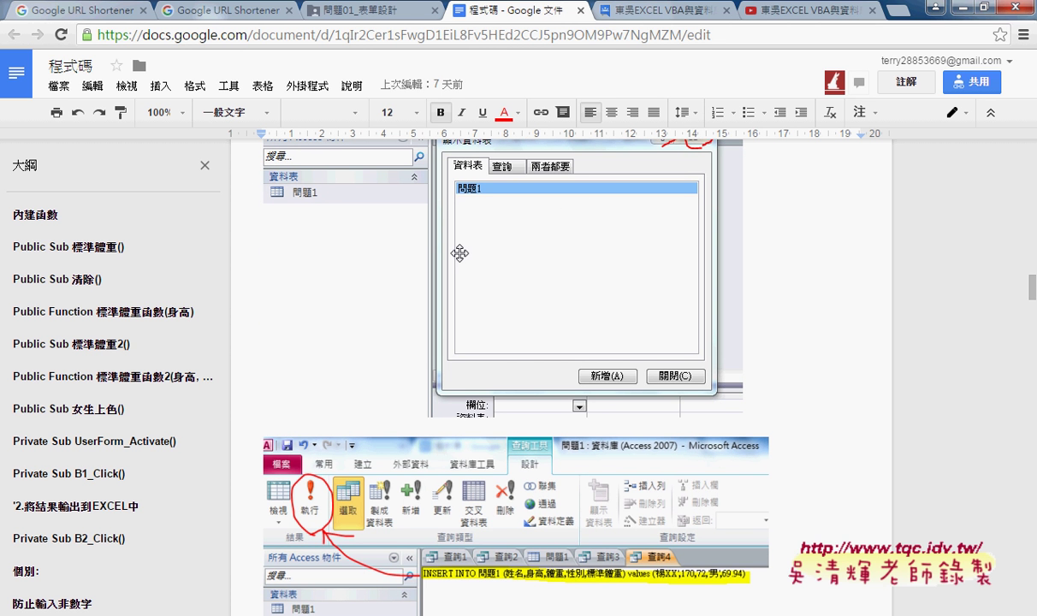
scroll(380, 323, down, 4)
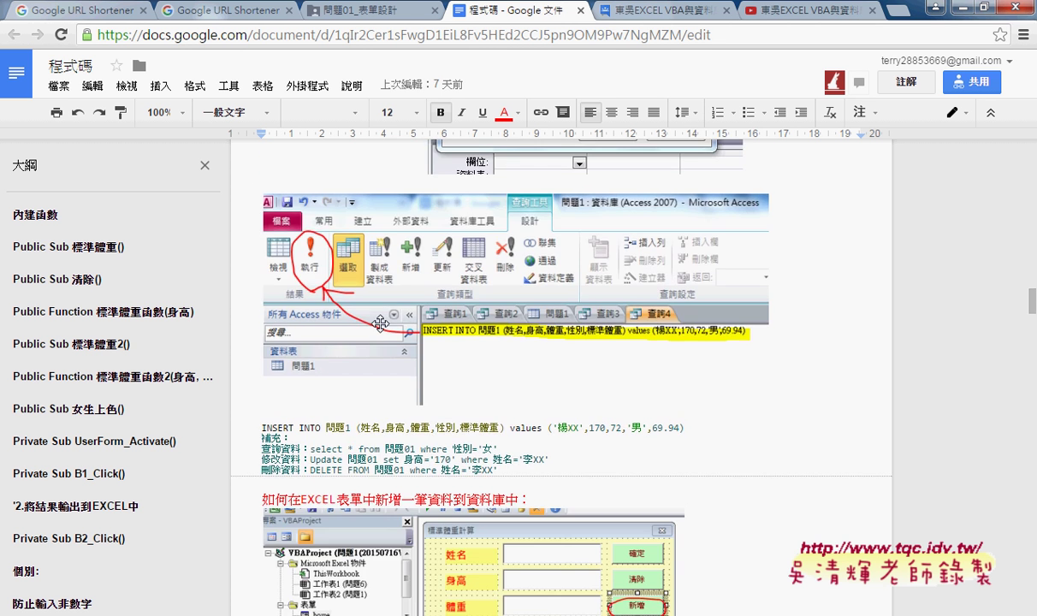
drag(261, 346, 322, 347)
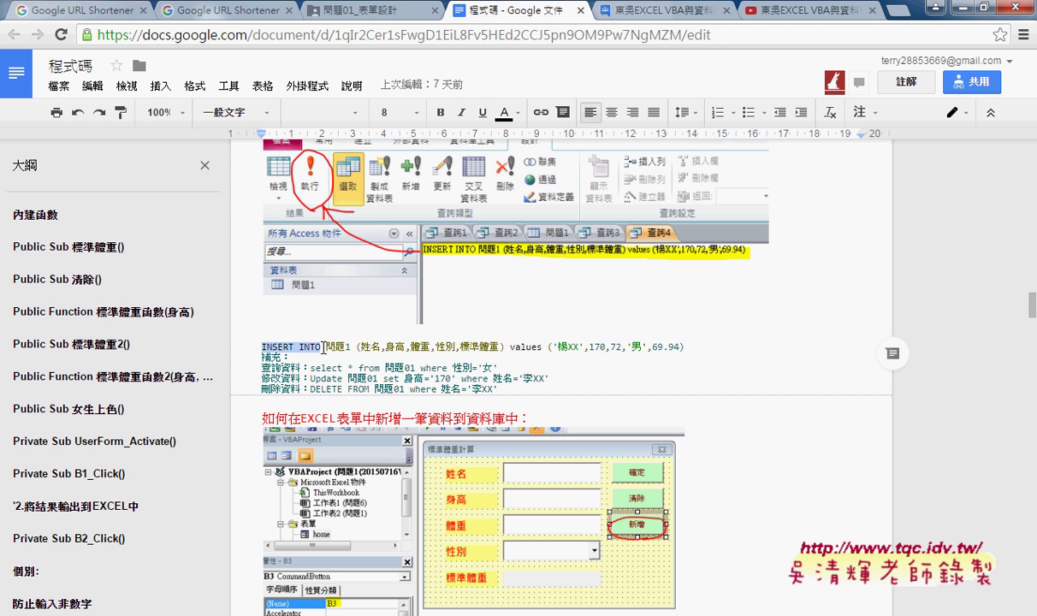
drag(261, 368, 309, 368)
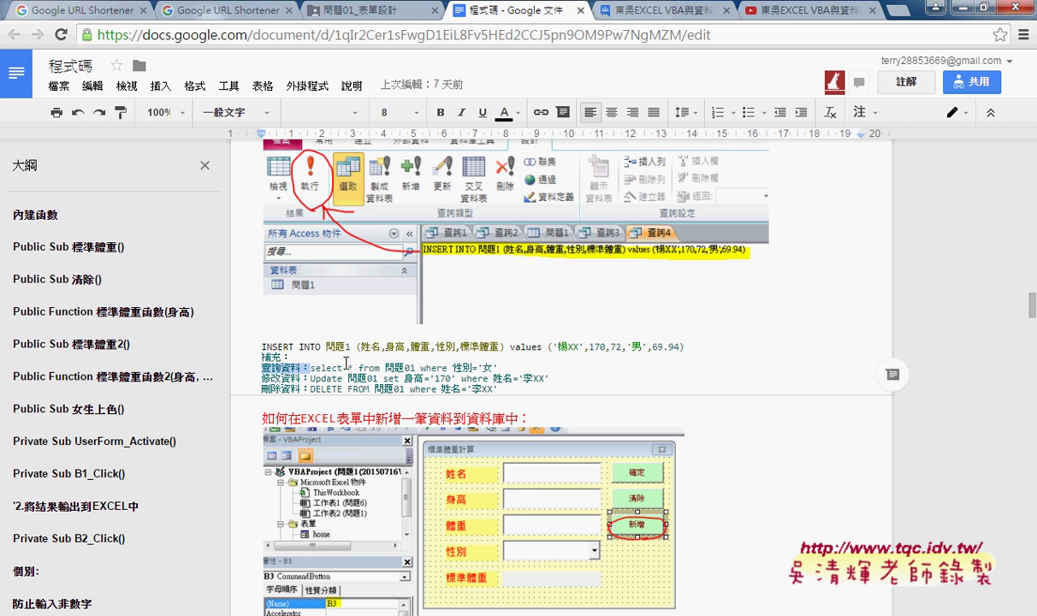
double_click(327, 368)
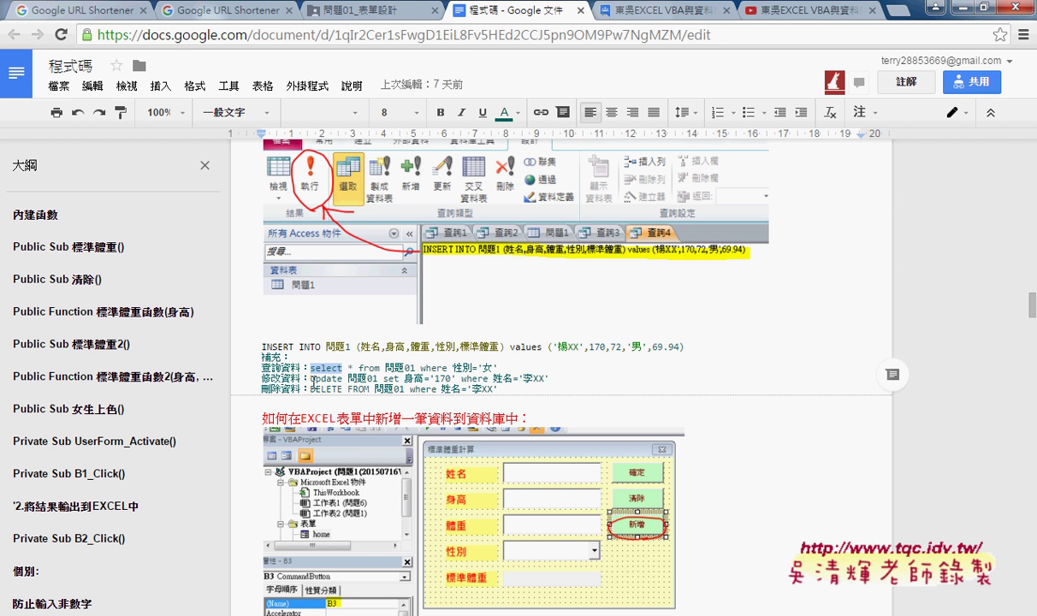
mouse_move(311, 378)
mouse_down()
mouse_move(343, 379)
mouse_move(324, 389)
mouse_move(344, 389)
mouse_up()
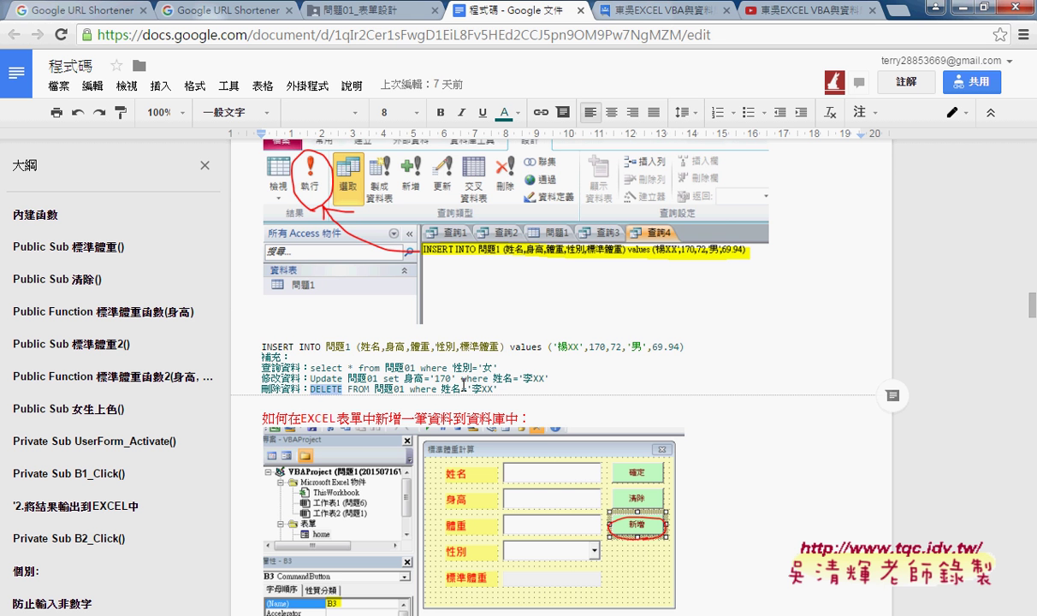
scroll(711, 364, down, 4)
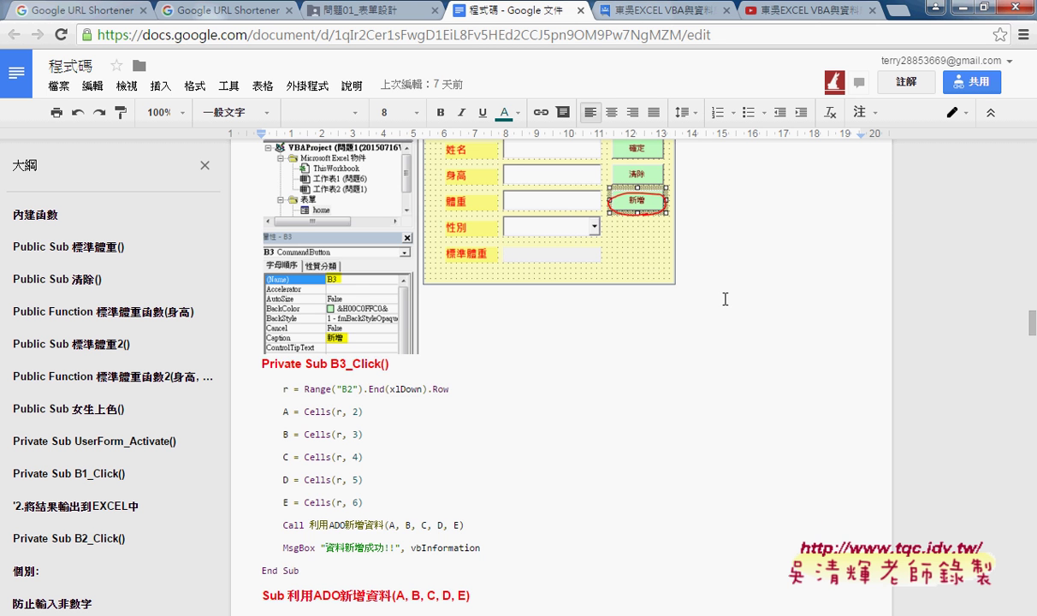
scroll(724, 299, down, 7)
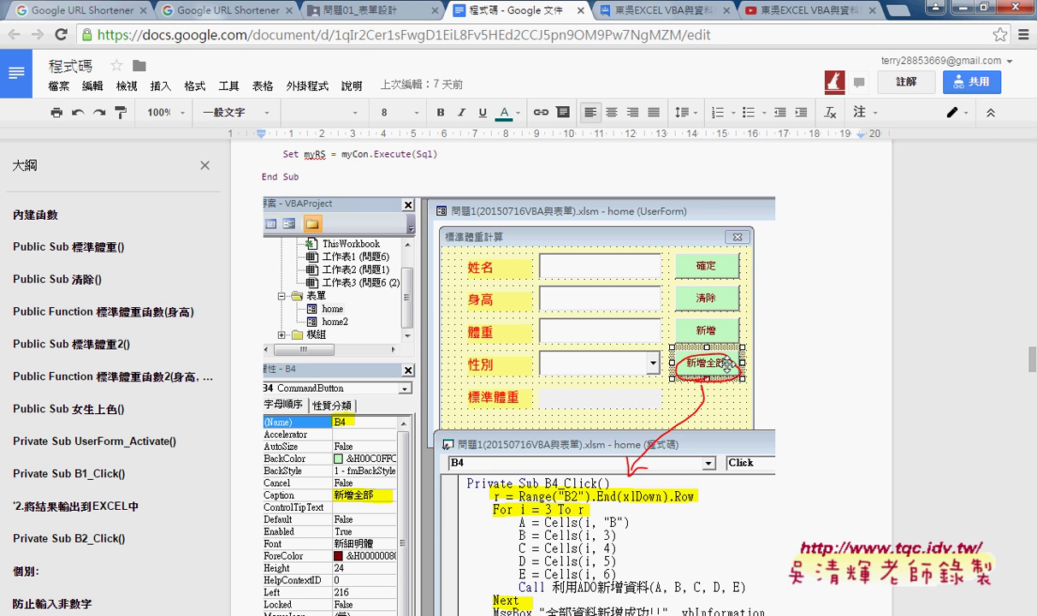
scroll(730, 374, down, 2)
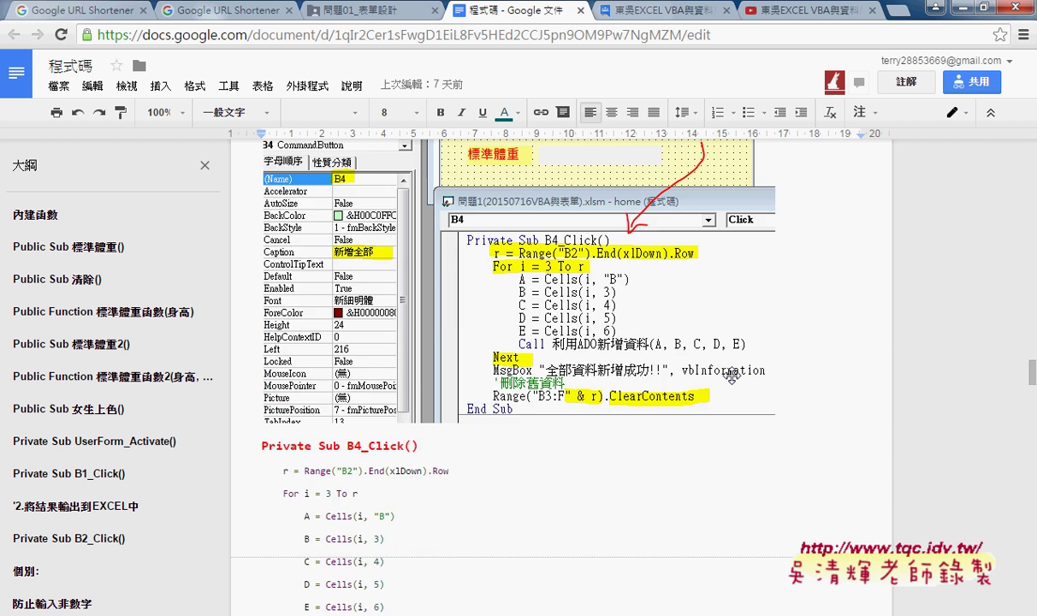
scroll(732, 375, down, 1)
scroll(734, 376, down, 2)
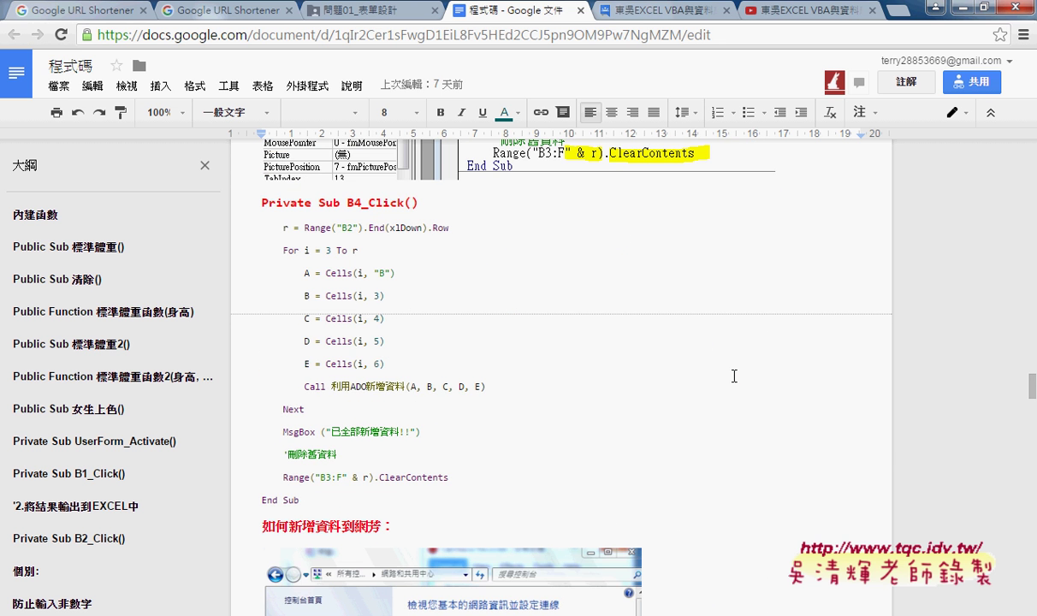
scroll(734, 375, down, 2)
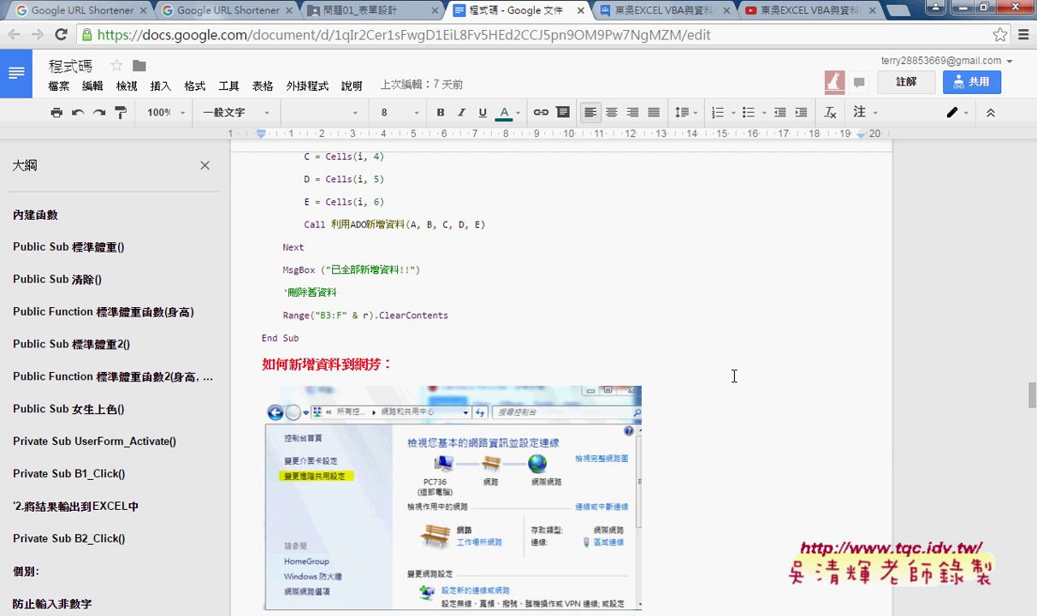
scroll(735, 376, down, 1)
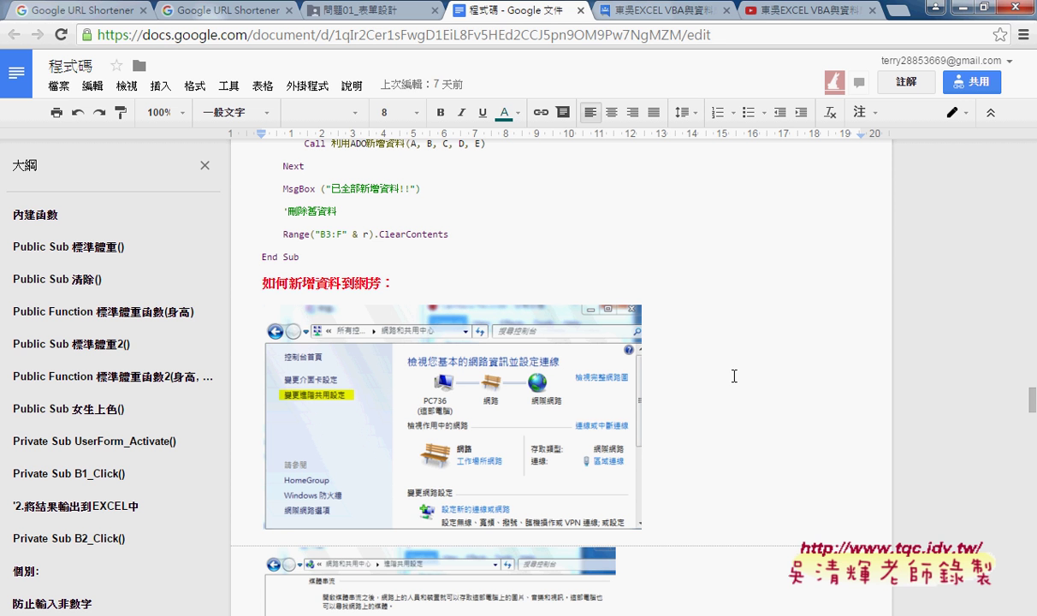
drag(354, 281, 382, 280)
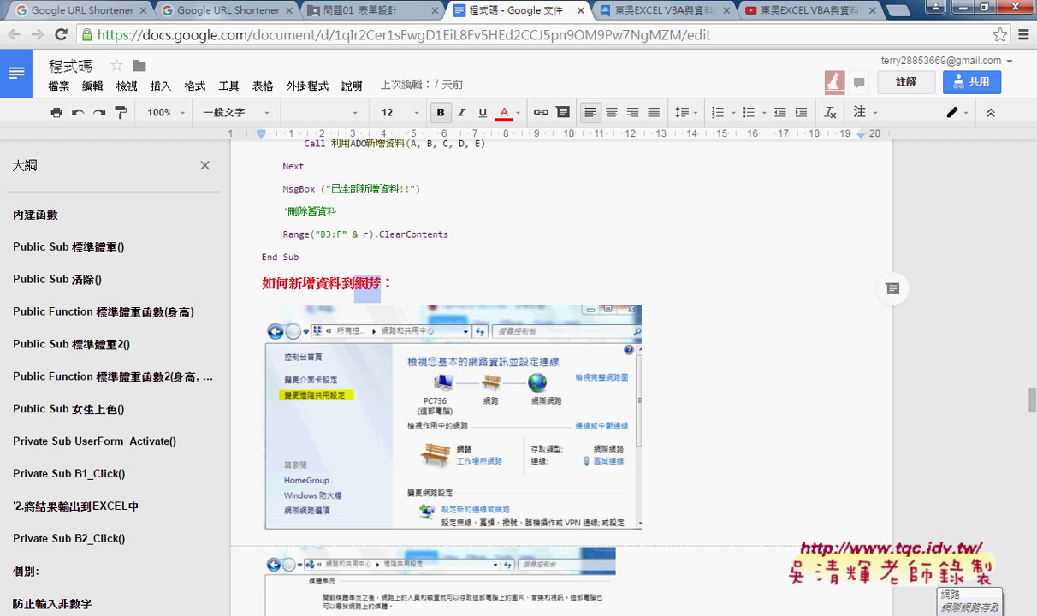
- Open the Network and Sharing Center from the system tray network icon
right_click(941, 615)
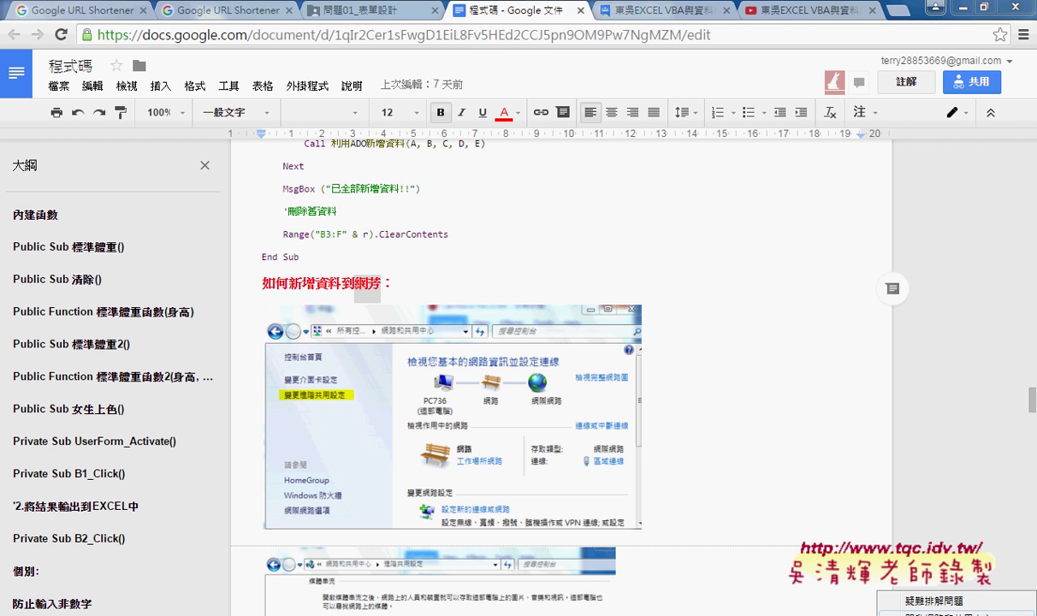
click(941, 614)
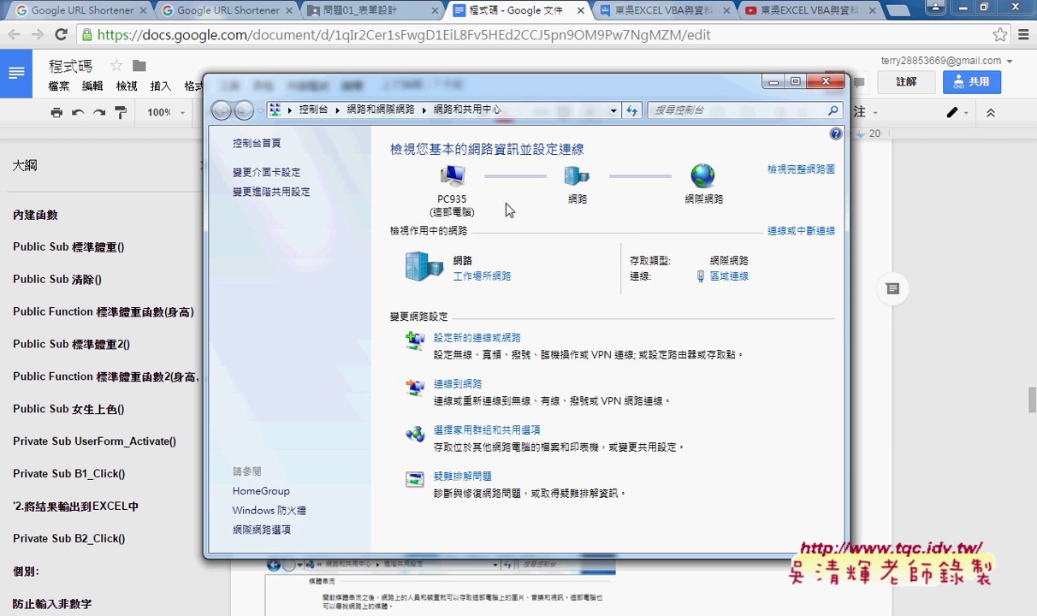
- Select 關閉以密碼保護的共用 in advanced sharing settings and save the change
click(255, 193)
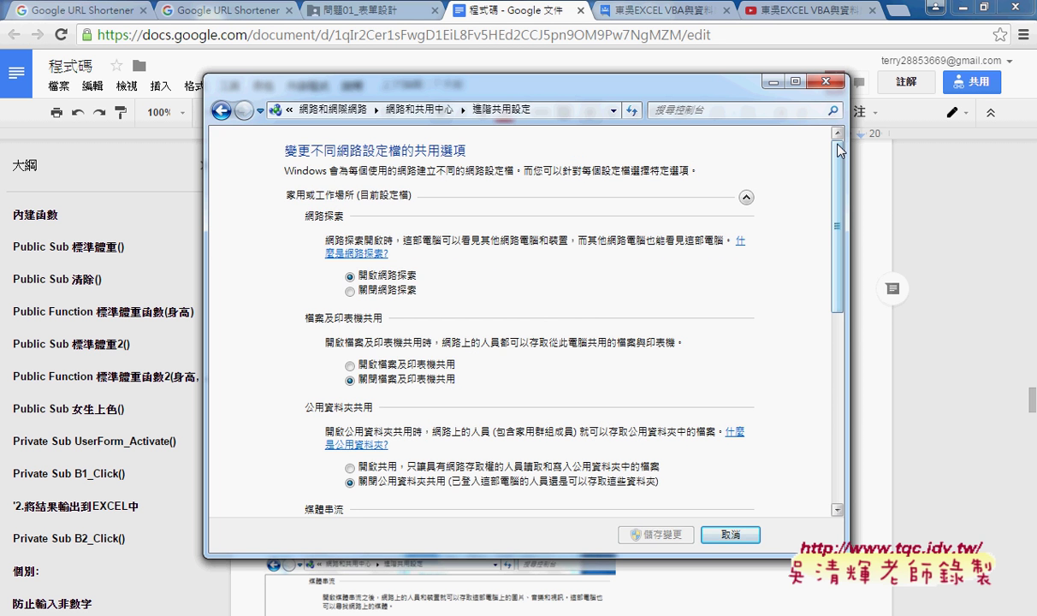
drag(838, 150, 839, 339)
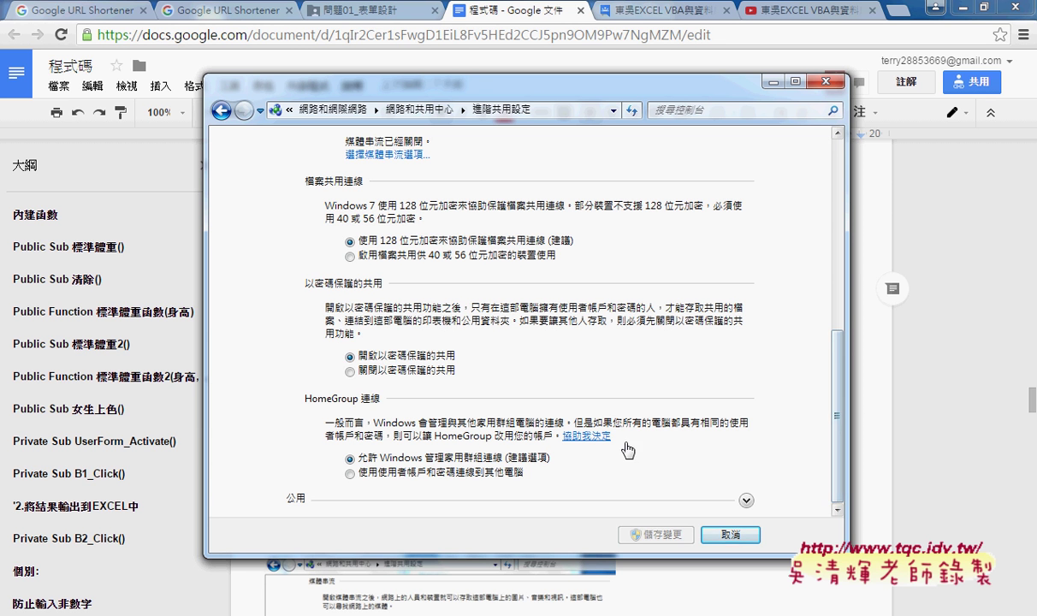
click(355, 370)
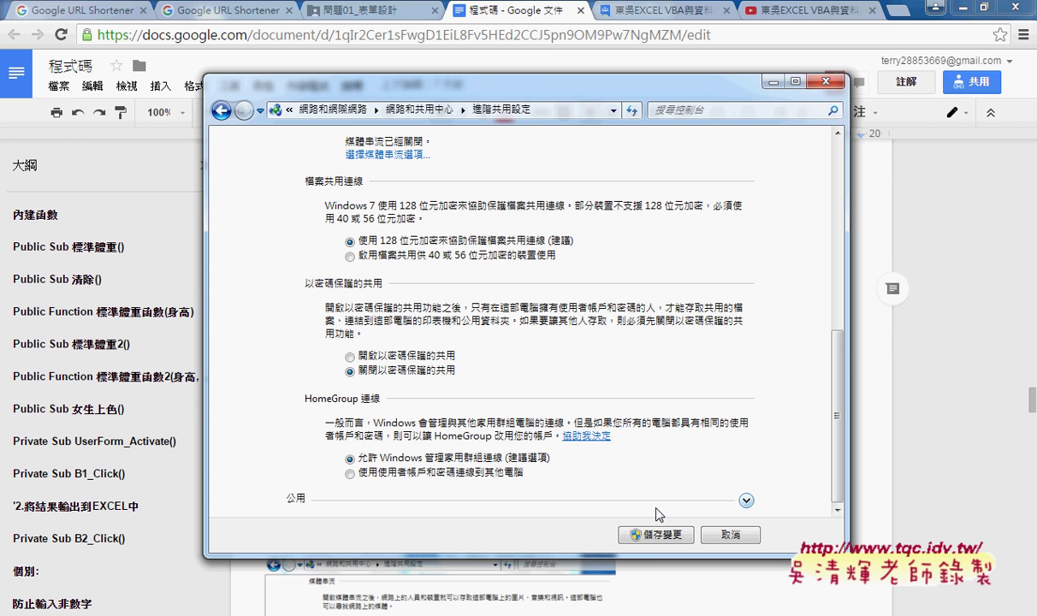
click(659, 535)
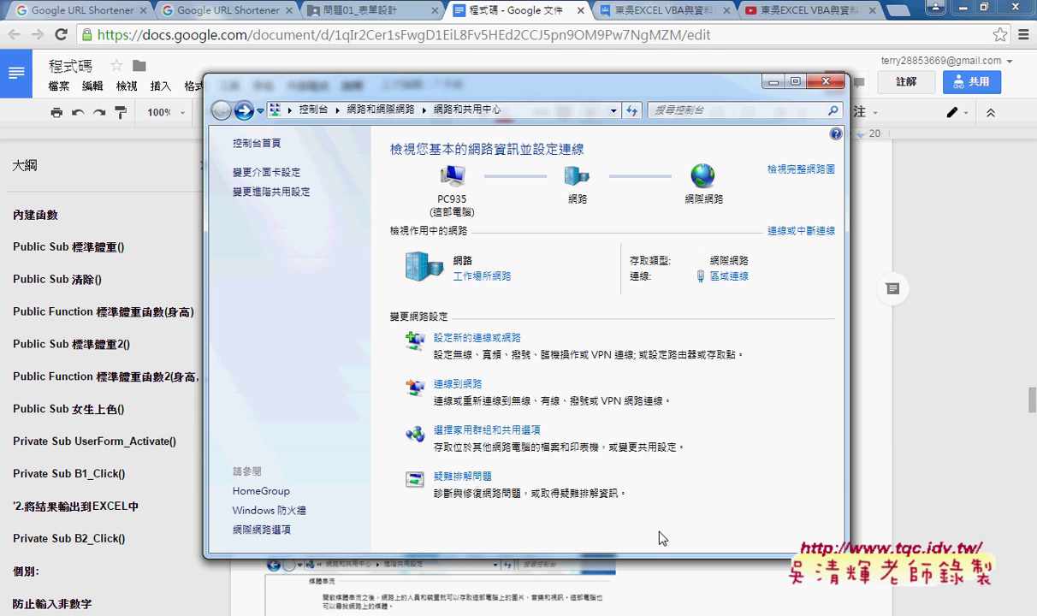
- Close the Network and Sharing Center and 02_範例 windows and minimize the browser
click(827, 84)
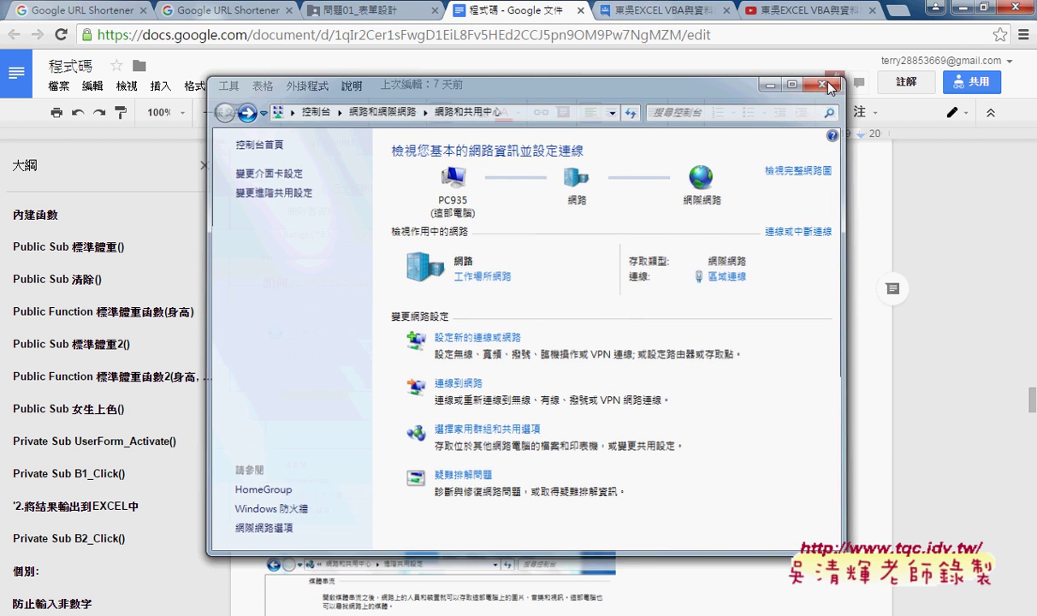
click(964, 10)
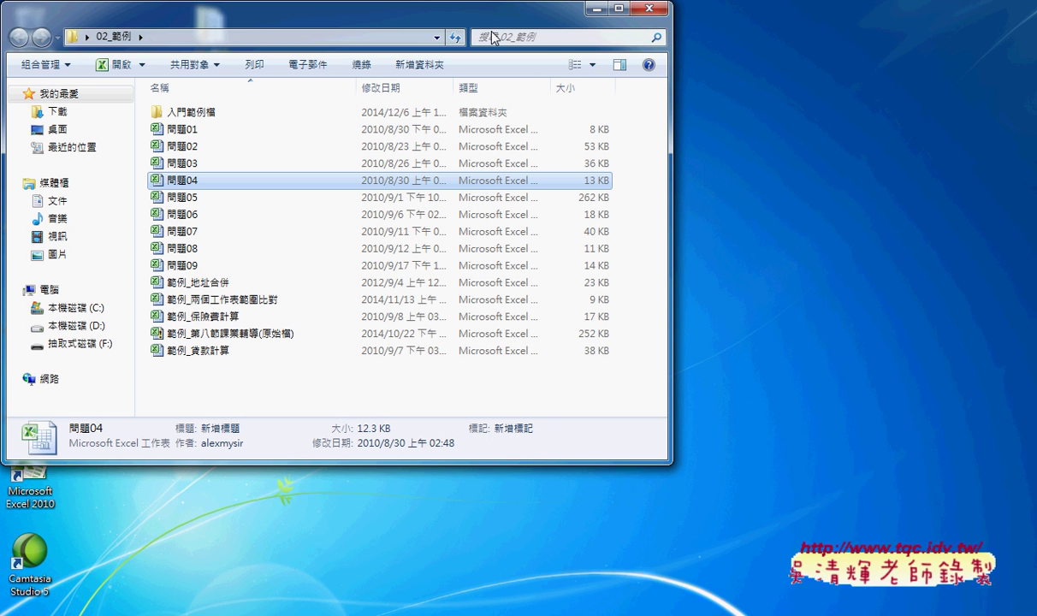
drag(526, 23, 733, 45)
click(802, 30)
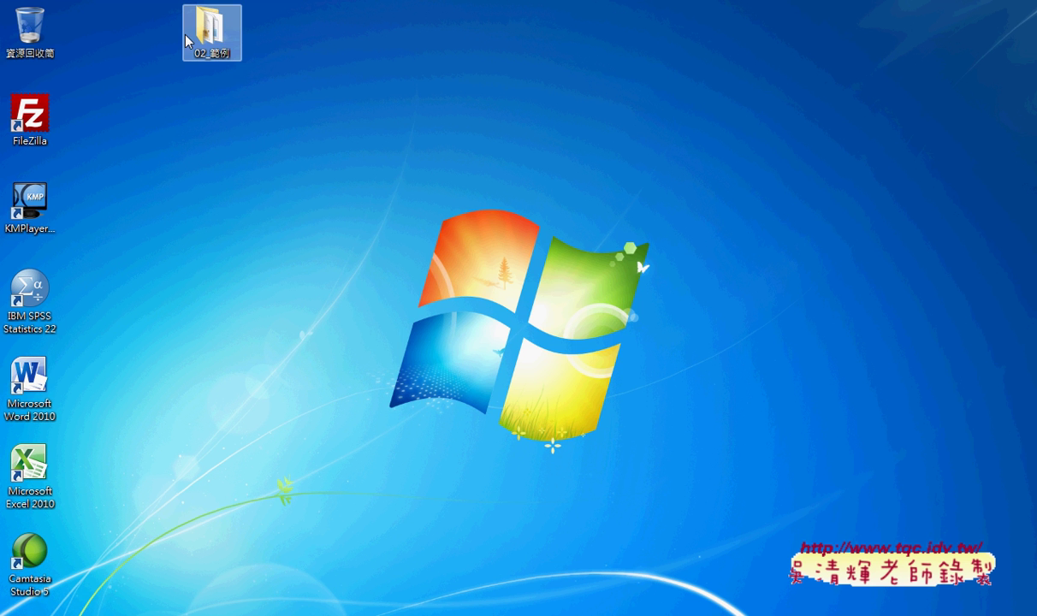
- Open the 02_範例 folder's properties and start sharing it from the 共用 tab
right_click(219, 44)
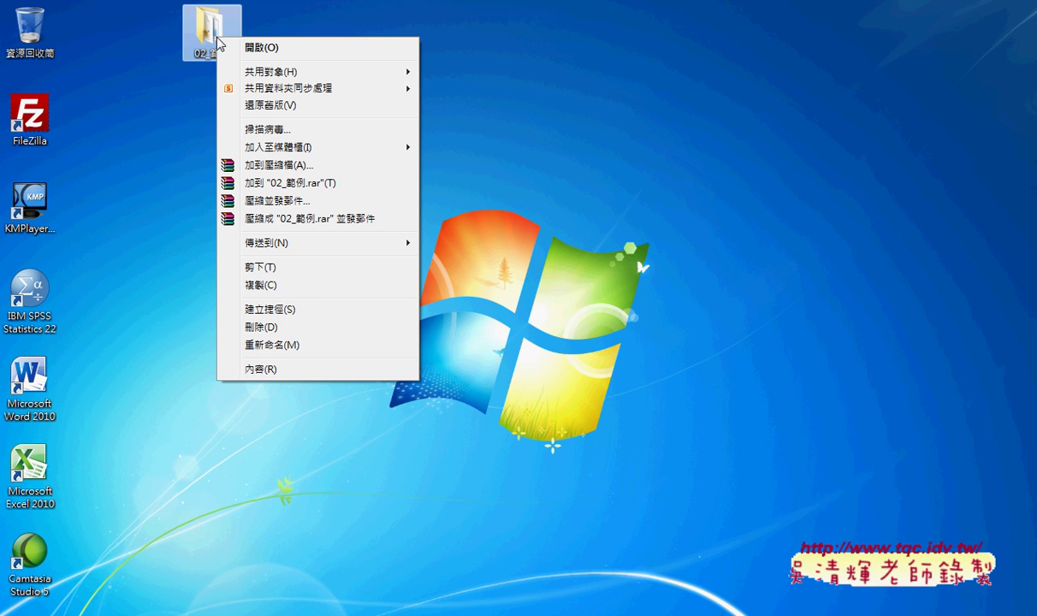
click(283, 369)
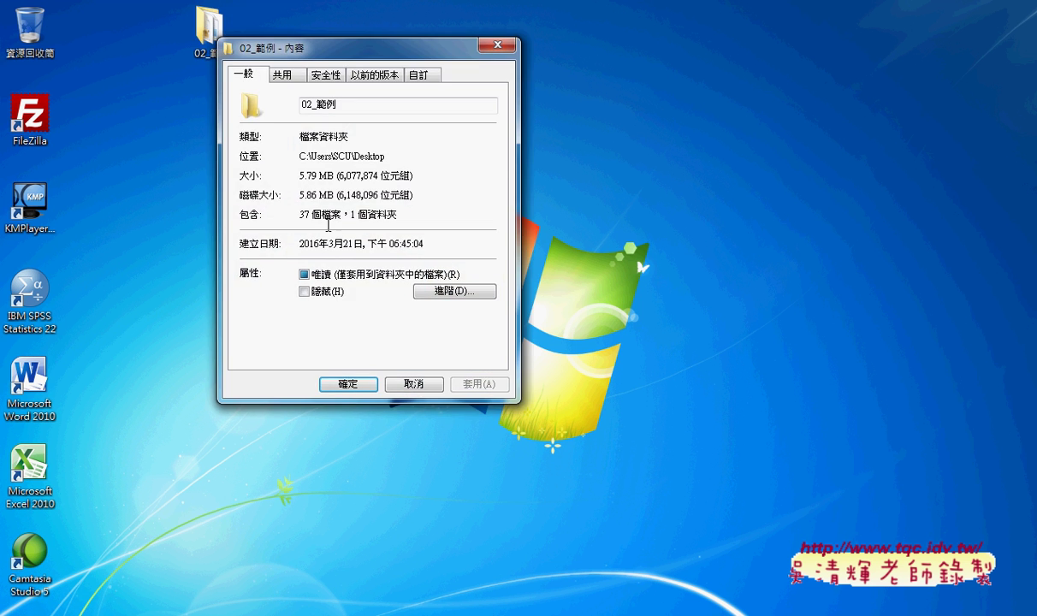
click(283, 75)
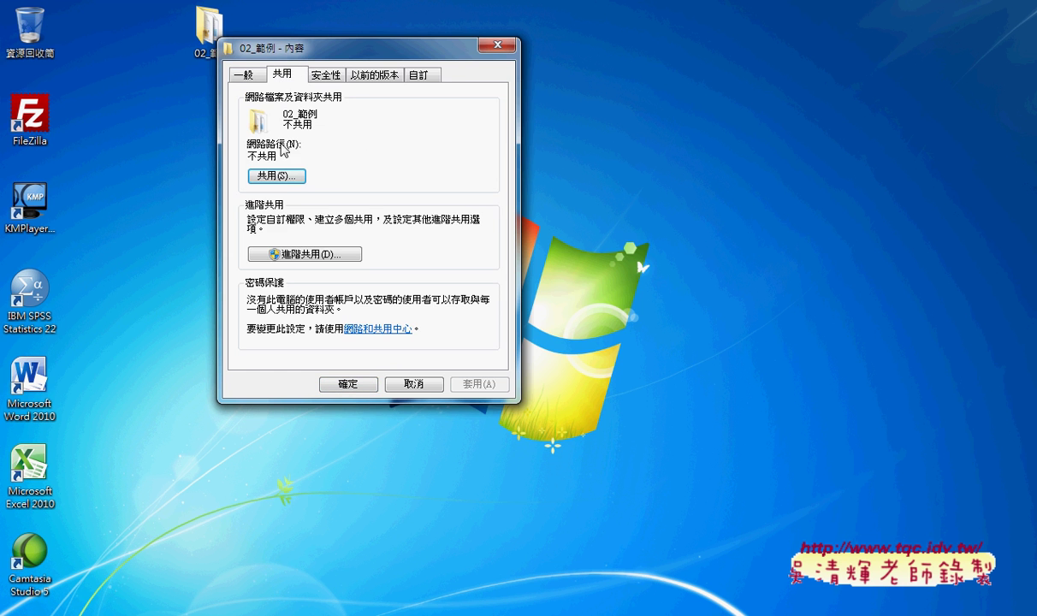
click(279, 176)
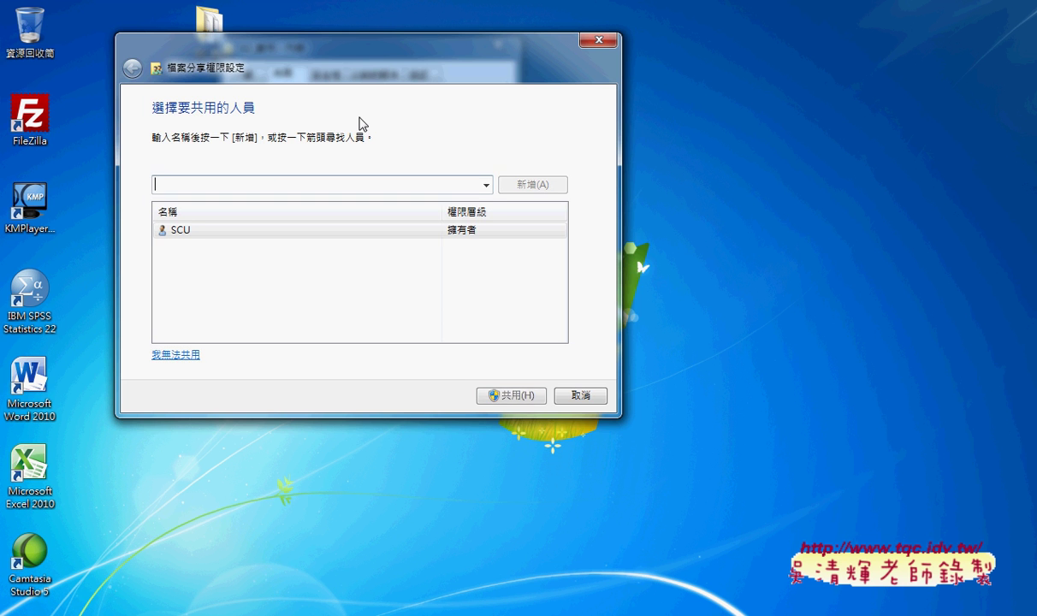
- Add Everyone to the 02_範例 folder's sharing list
drag(379, 42, 576, 70)
click(685, 213)
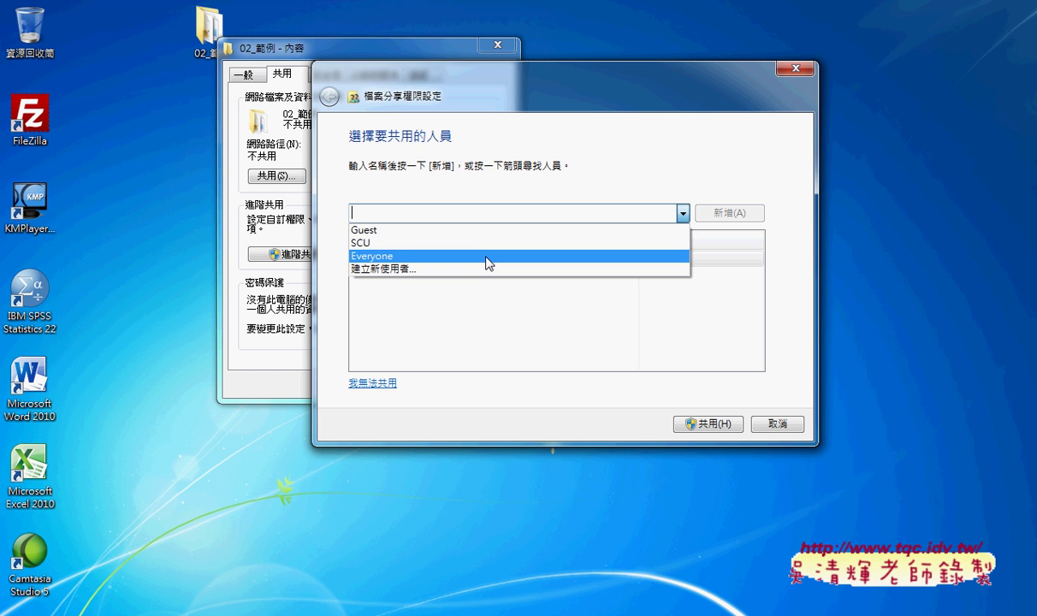
click(486, 257)
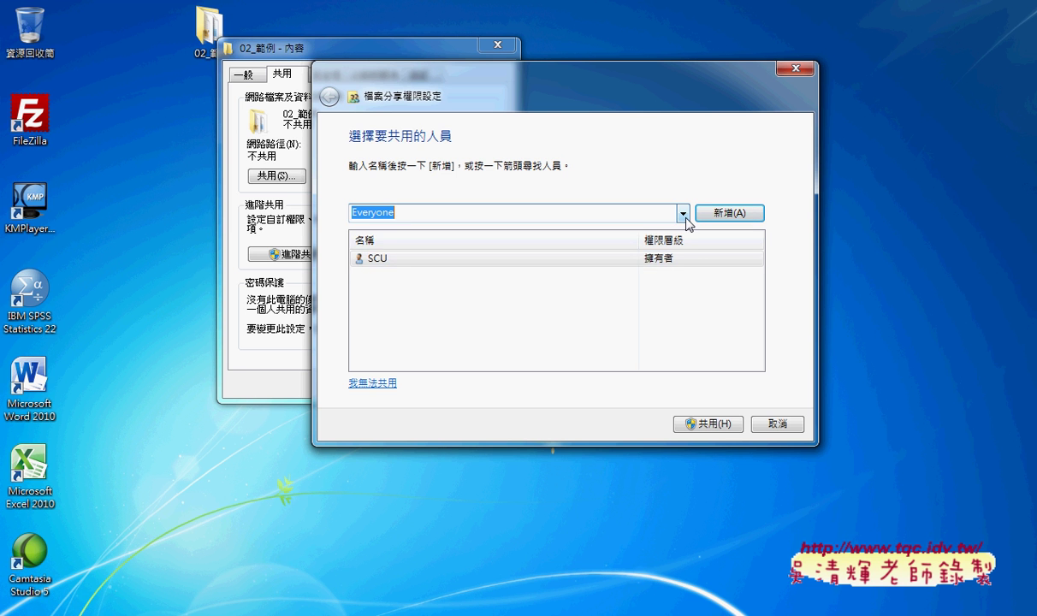
click(685, 215)
click(491, 233)
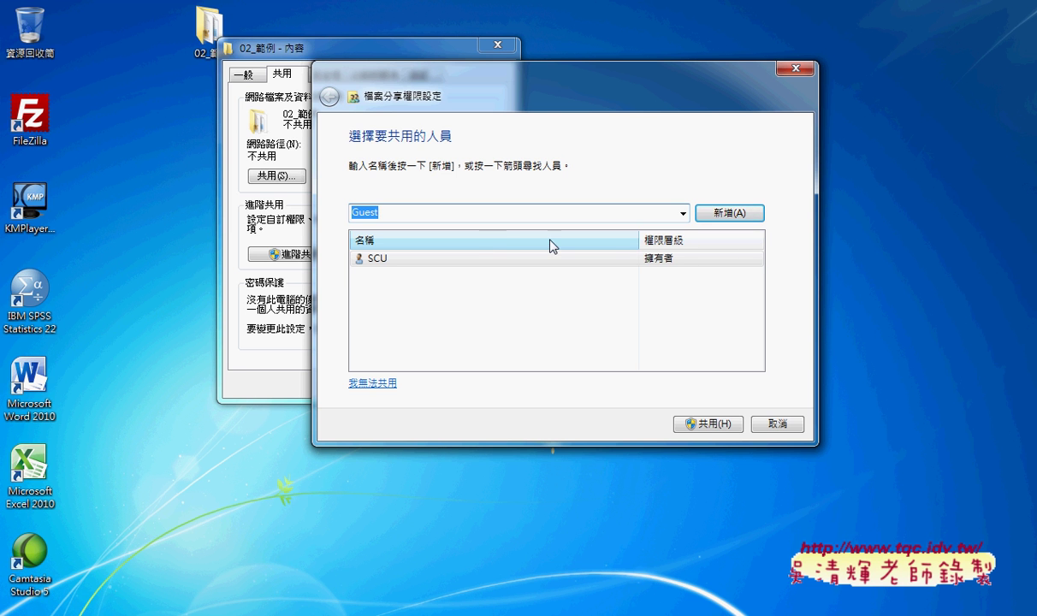
click(683, 214)
click(629, 256)
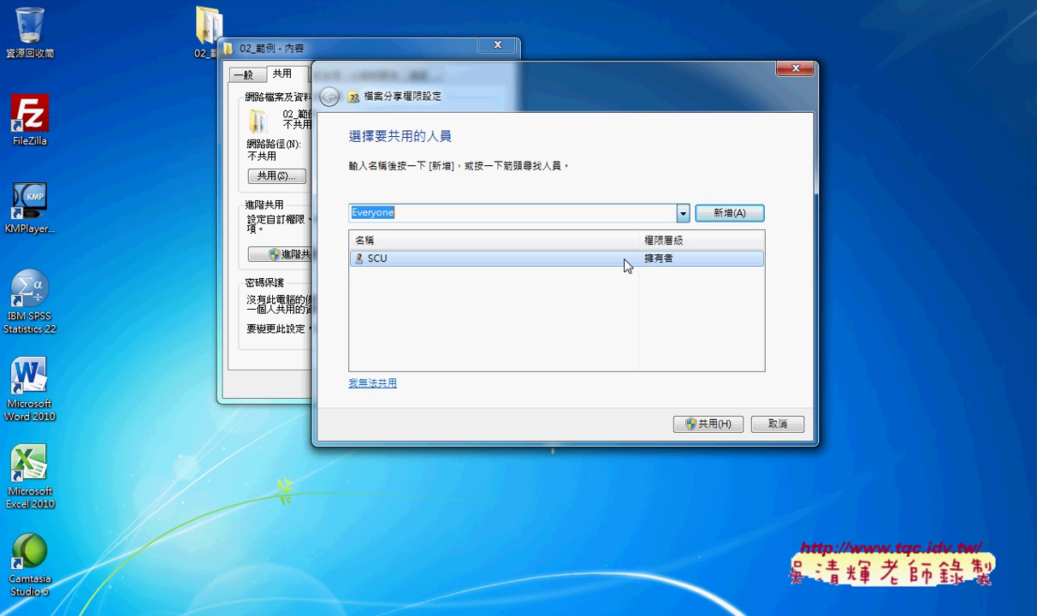
click(731, 213)
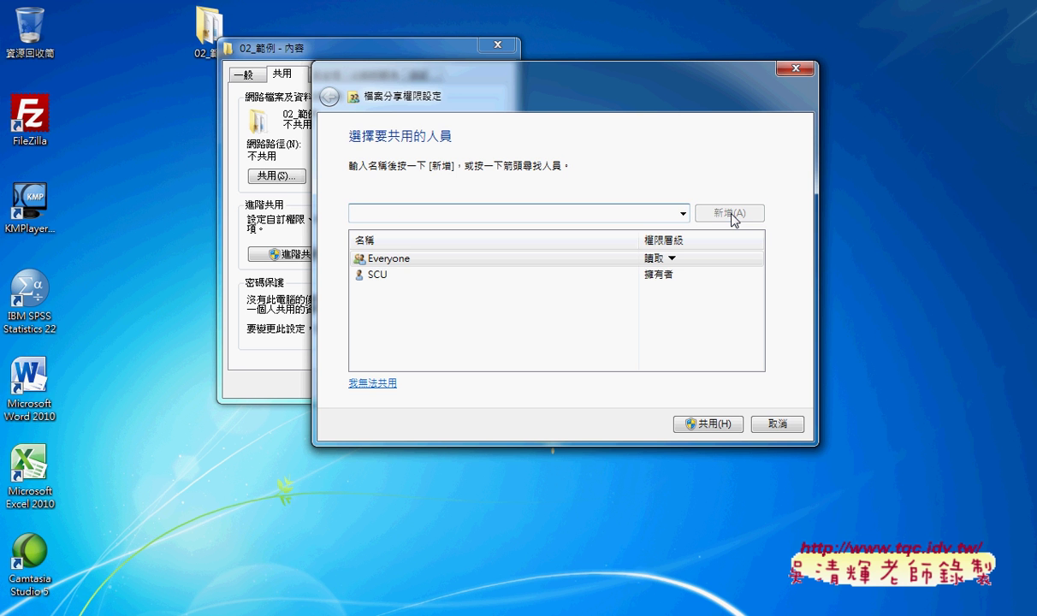
- Give Everyone Read/Write permission and complete the folder sharing
click(671, 259)
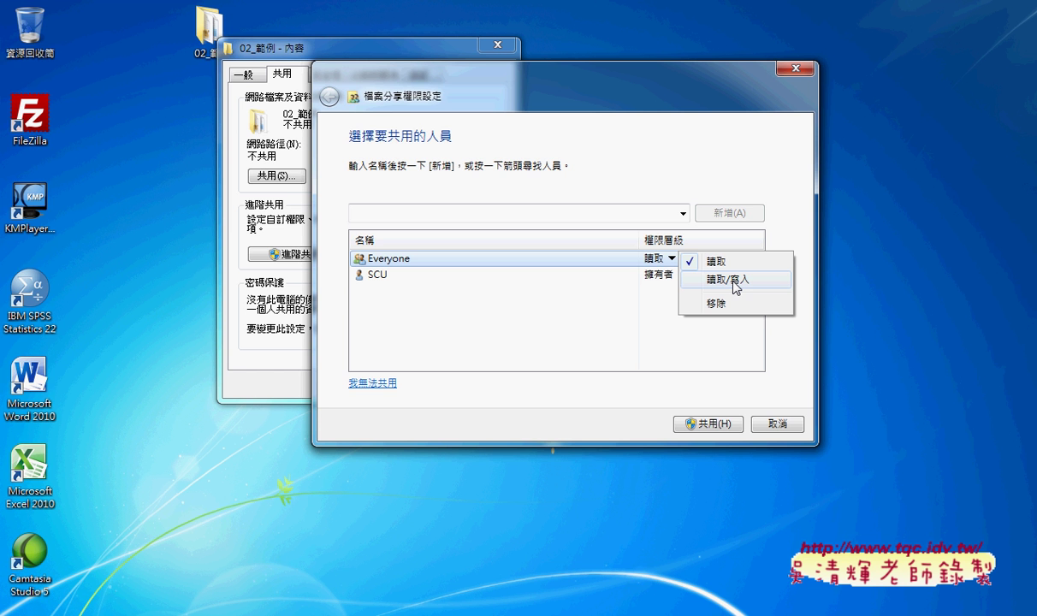
click(733, 279)
click(711, 425)
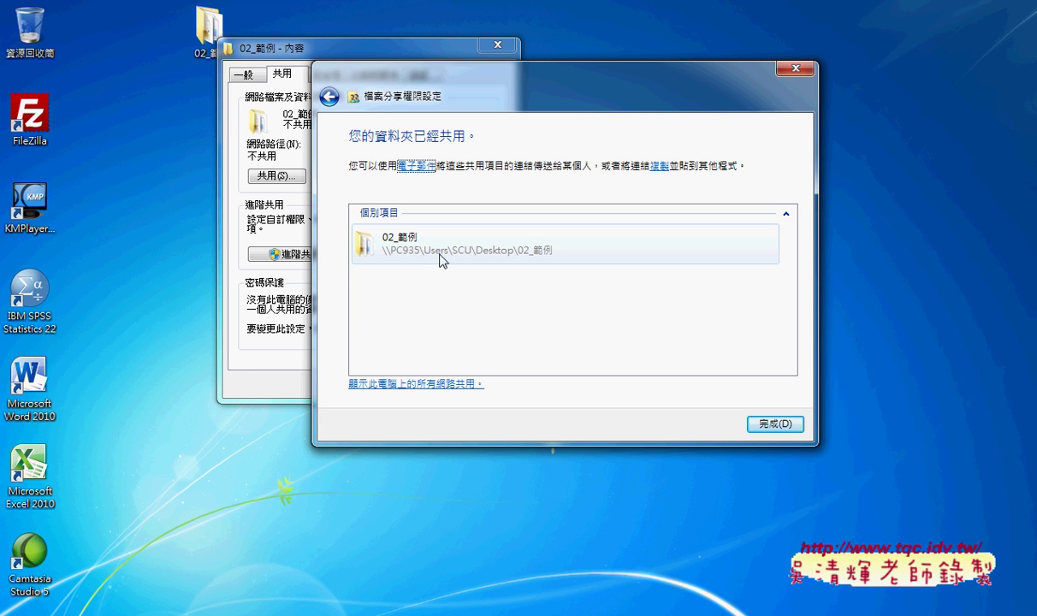
click(777, 424)
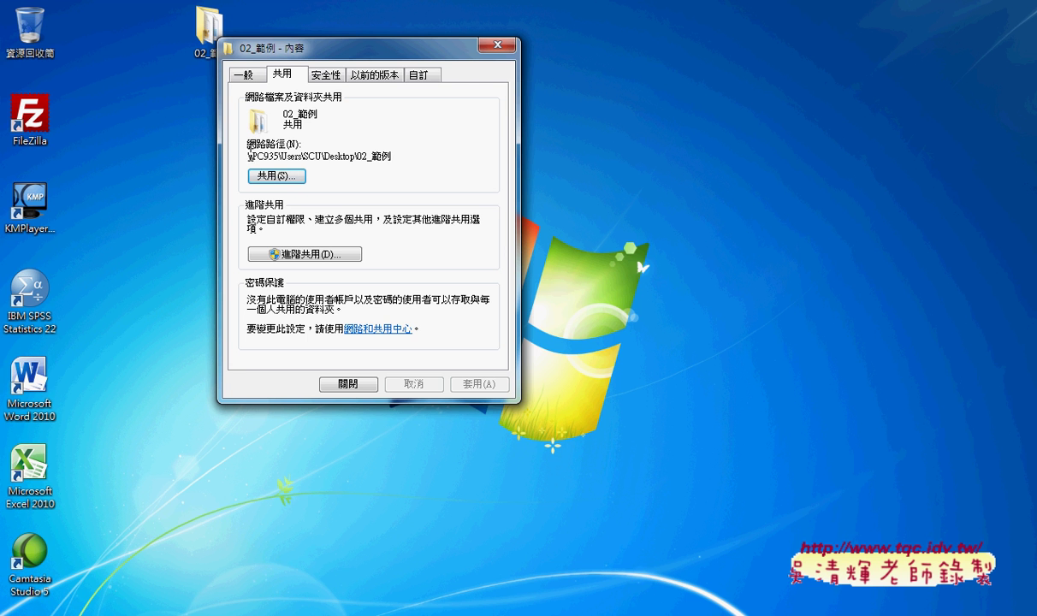
drag(247, 157, 396, 156)
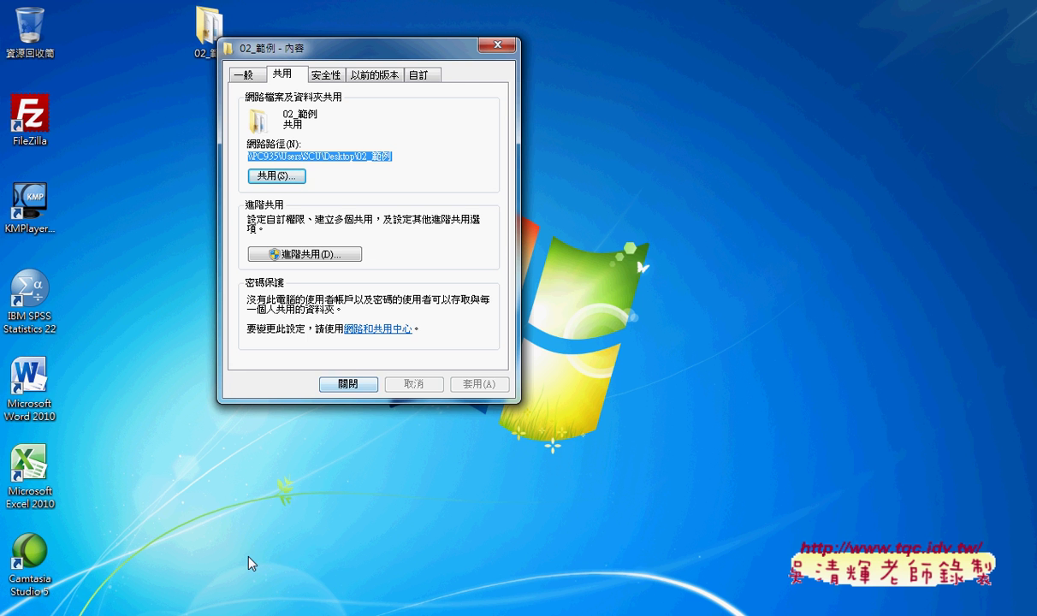
mouse_move(172, 613)
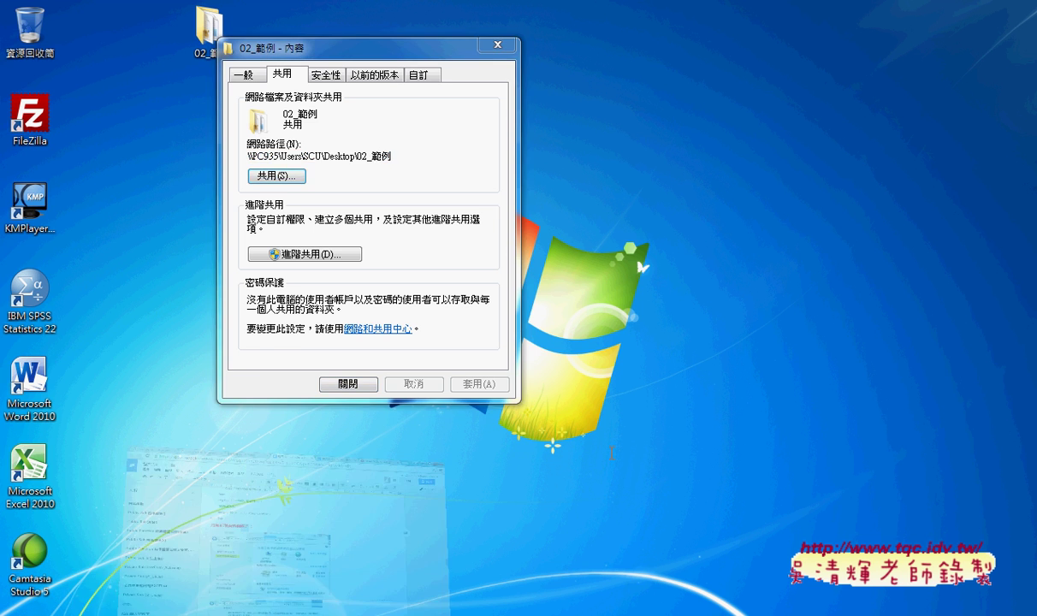
- Bring the 程式碼 Doc forward and scroll down to the shared 資料庫 folder screenshot
click(171, 539)
scroll(811, 432, down, 2)
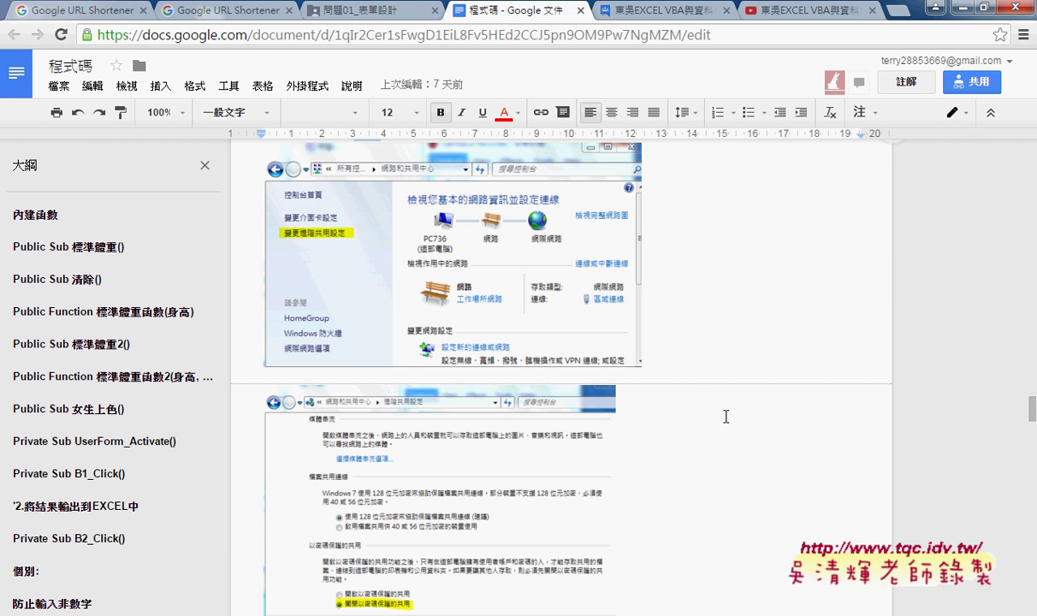
scroll(811, 432, down, 2)
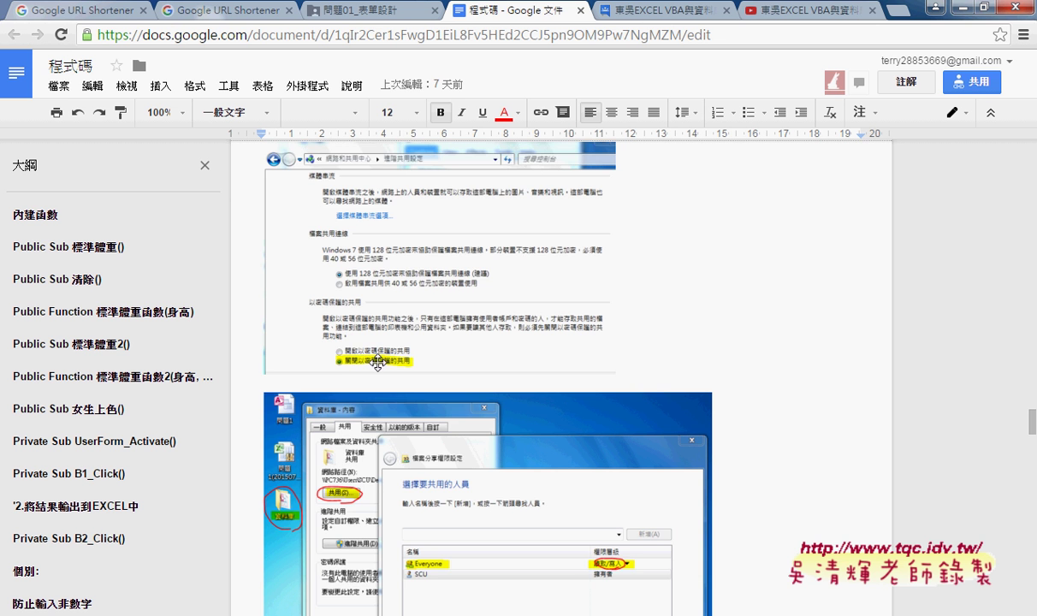
scroll(754, 434, down, 2)
scroll(755, 434, down, 1)
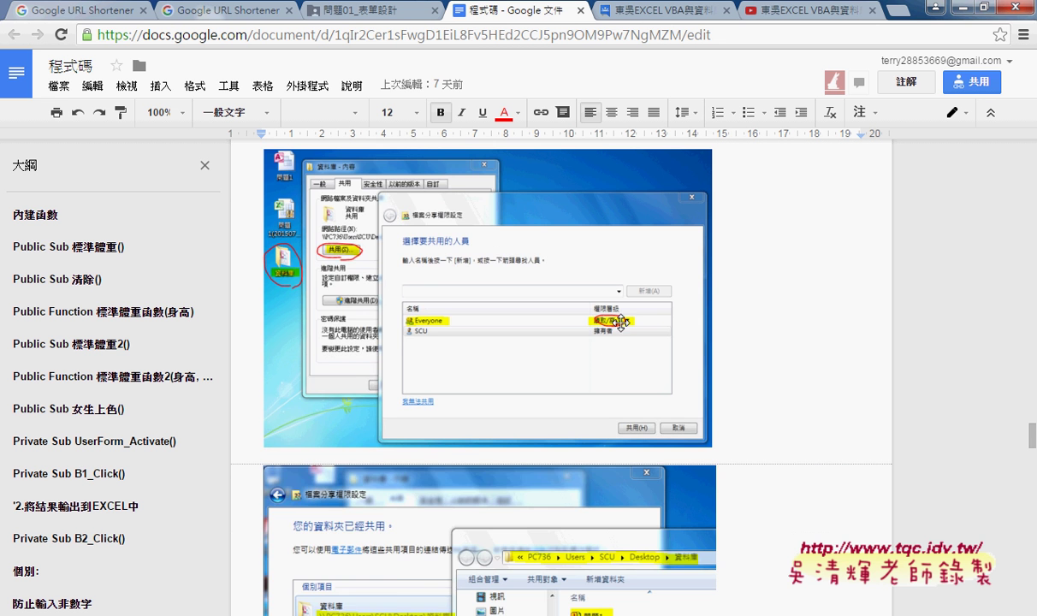
scroll(713, 383, down, 3)
scroll(752, 407, down, 1)
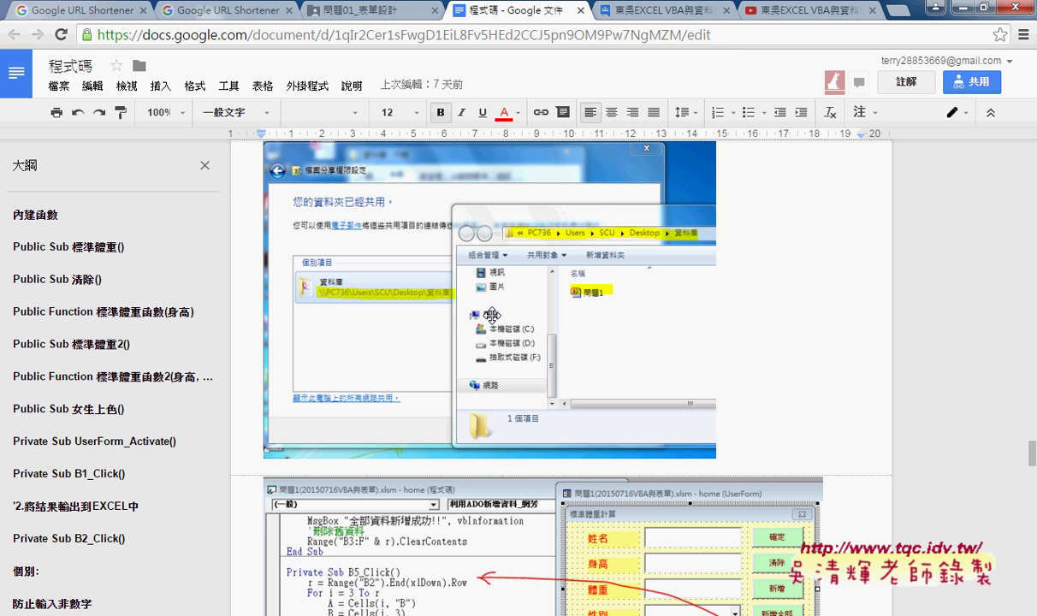
scroll(492, 315, down, 3)
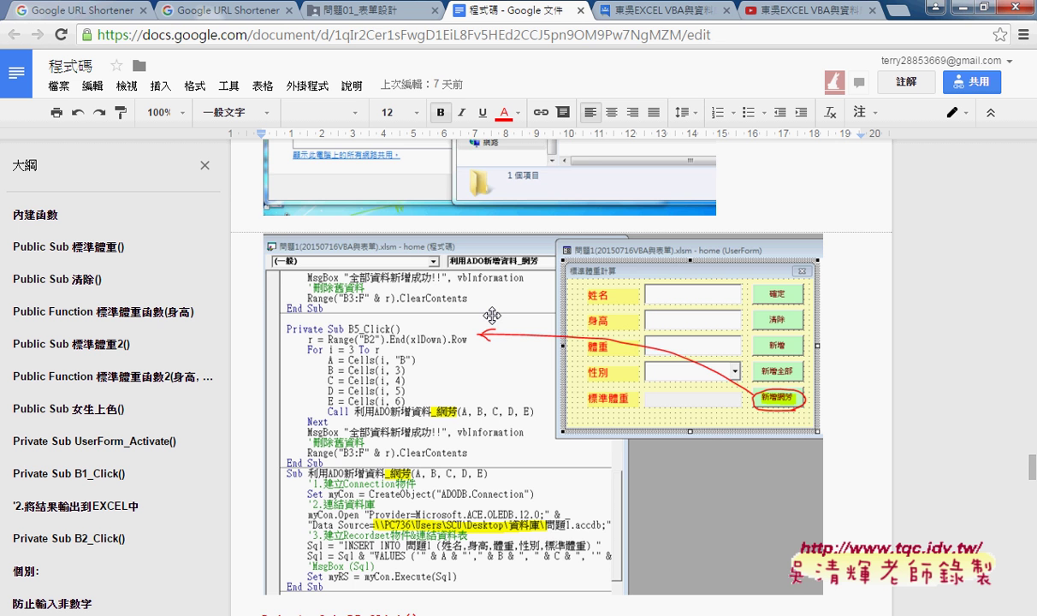
scroll(492, 315, down, 3)
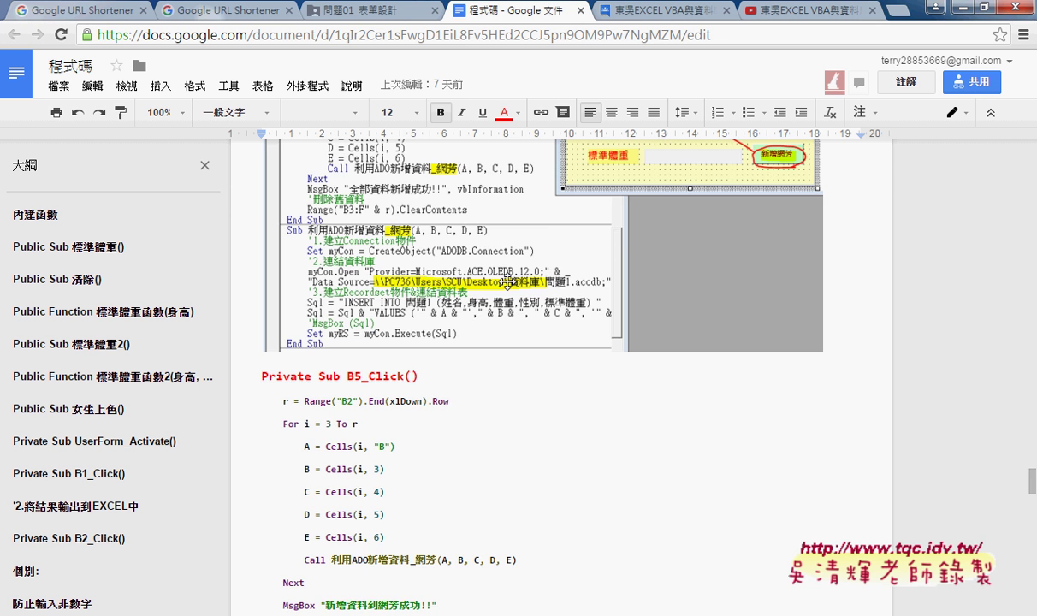
scroll(507, 282, up, 2)
scroll(481, 265, up, 1)
scroll(469, 257, up, 1)
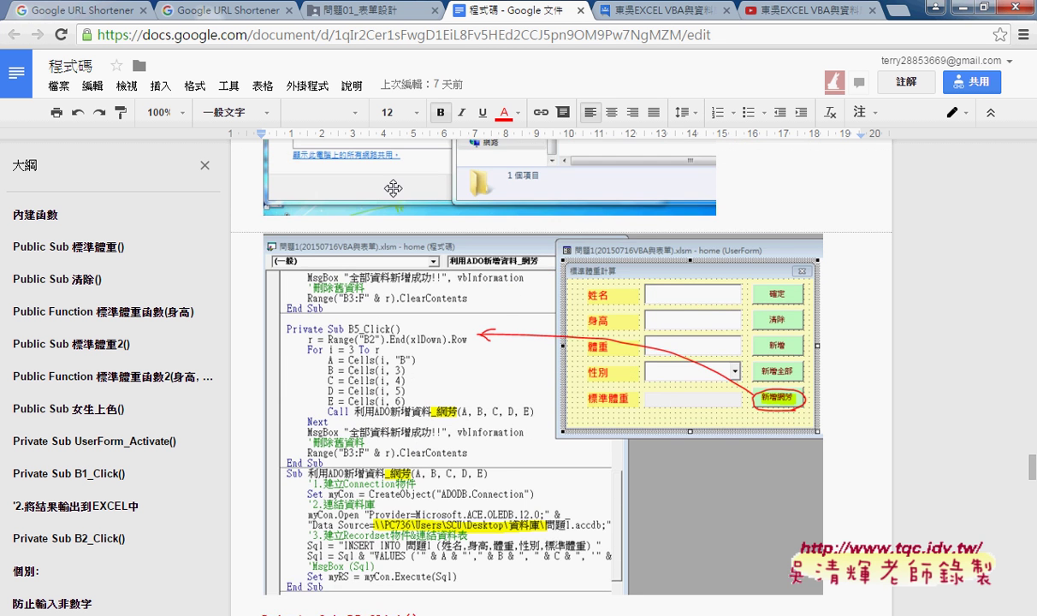
scroll(391, 199, up, 1)
scroll(472, 330, down, 4)
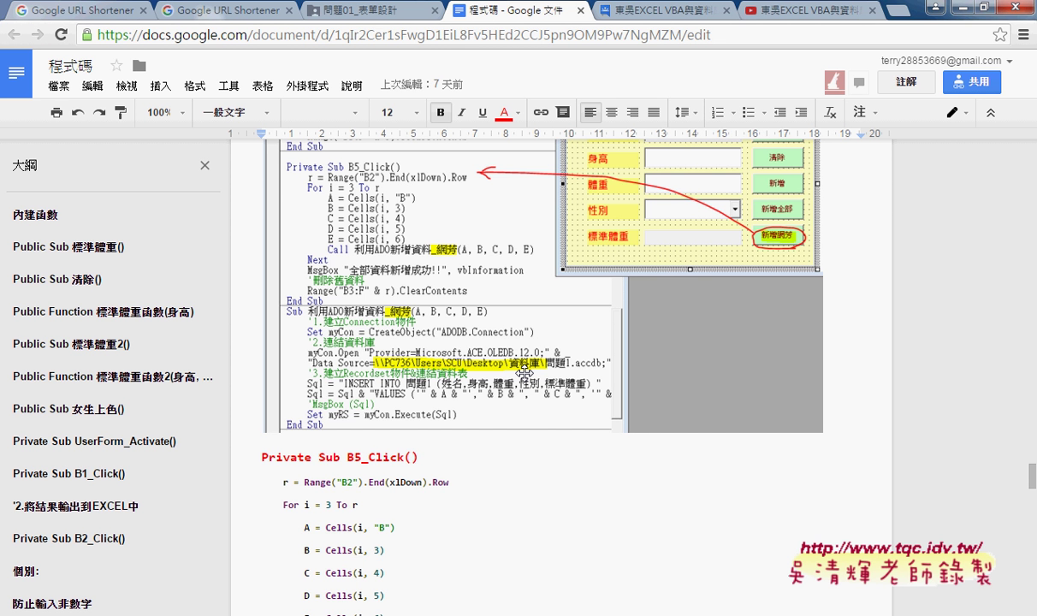
scroll(524, 373, down, 3)
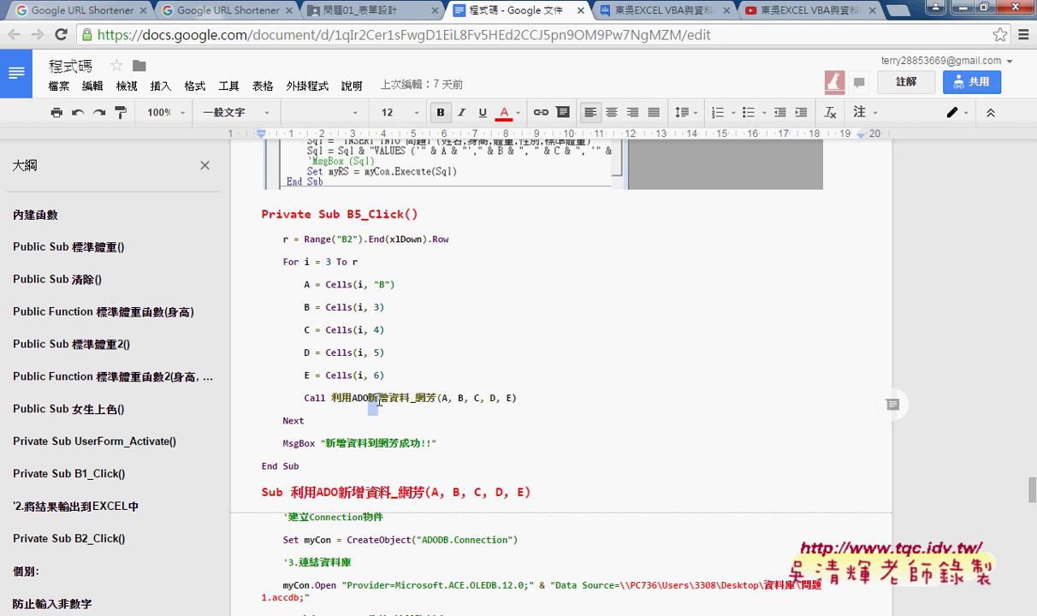
drag(368, 398, 442, 402)
scroll(634, 245, down, 2)
scroll(633, 244, down, 2)
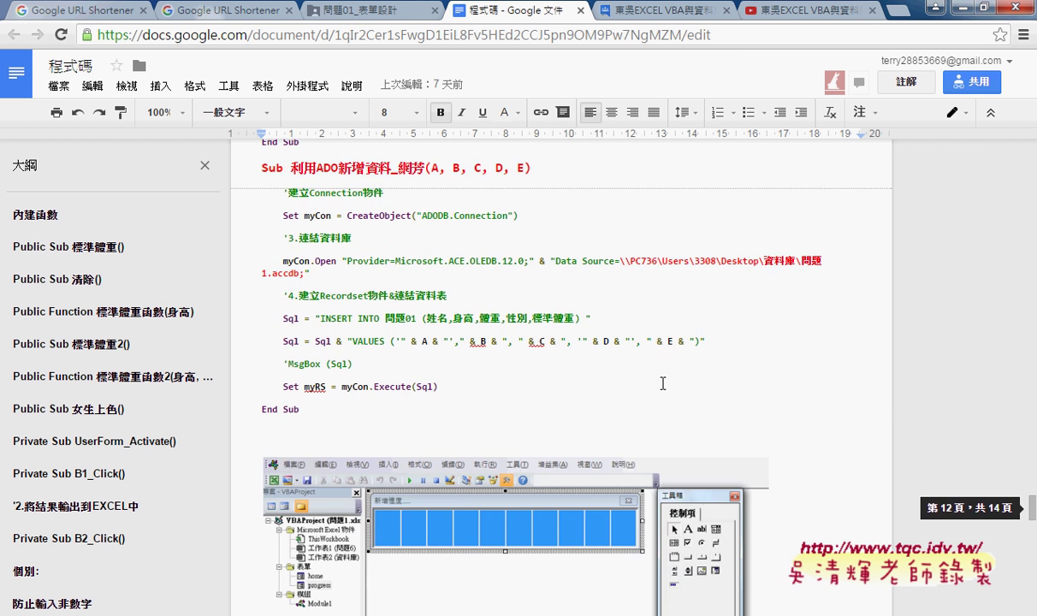
drag(630, 261, 657, 261)
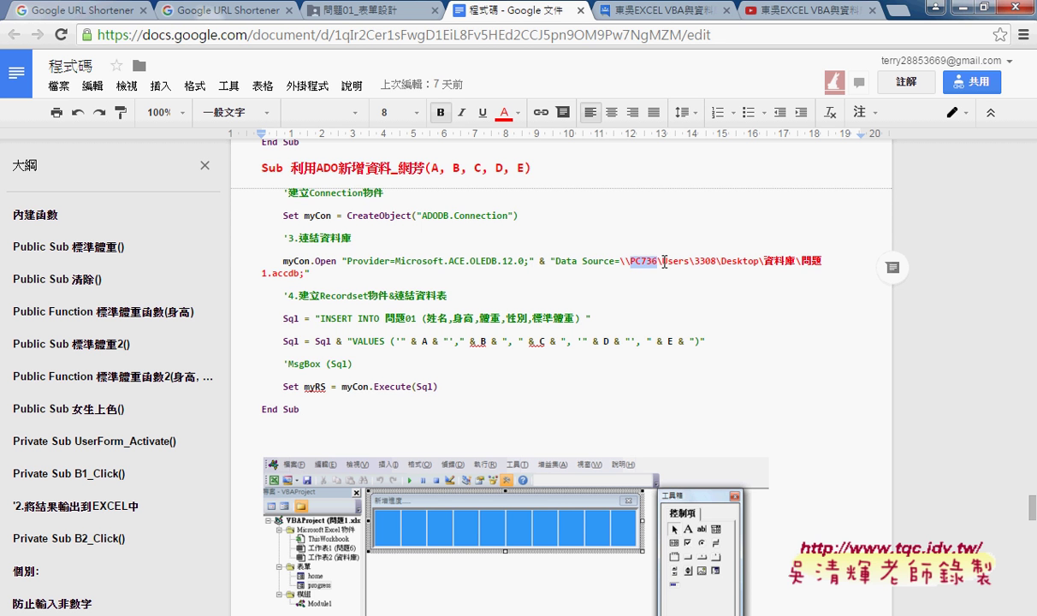
scroll(664, 262, down, 2)
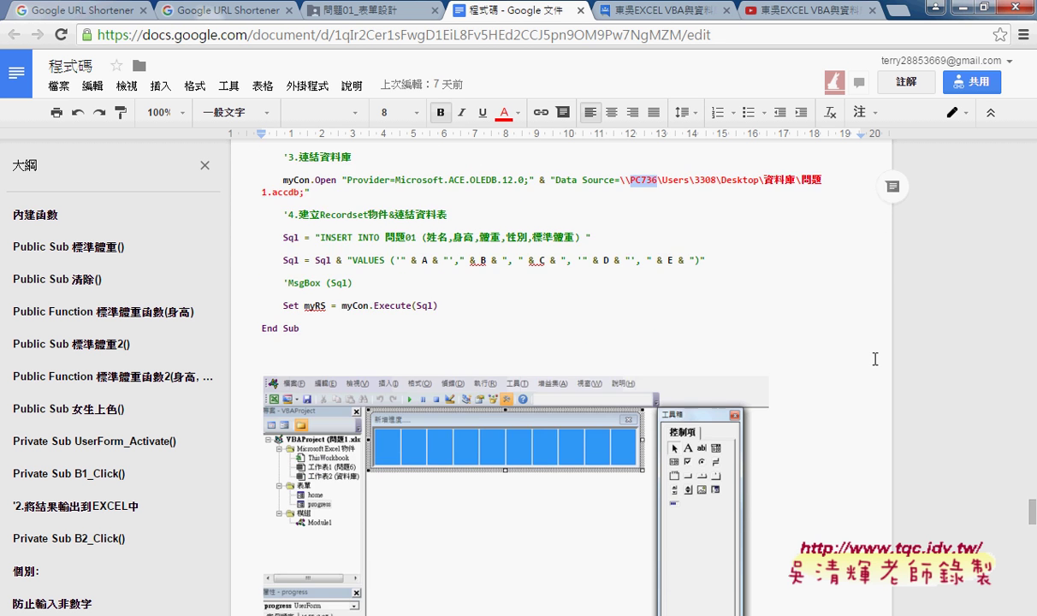
scroll(875, 358, down, 1)
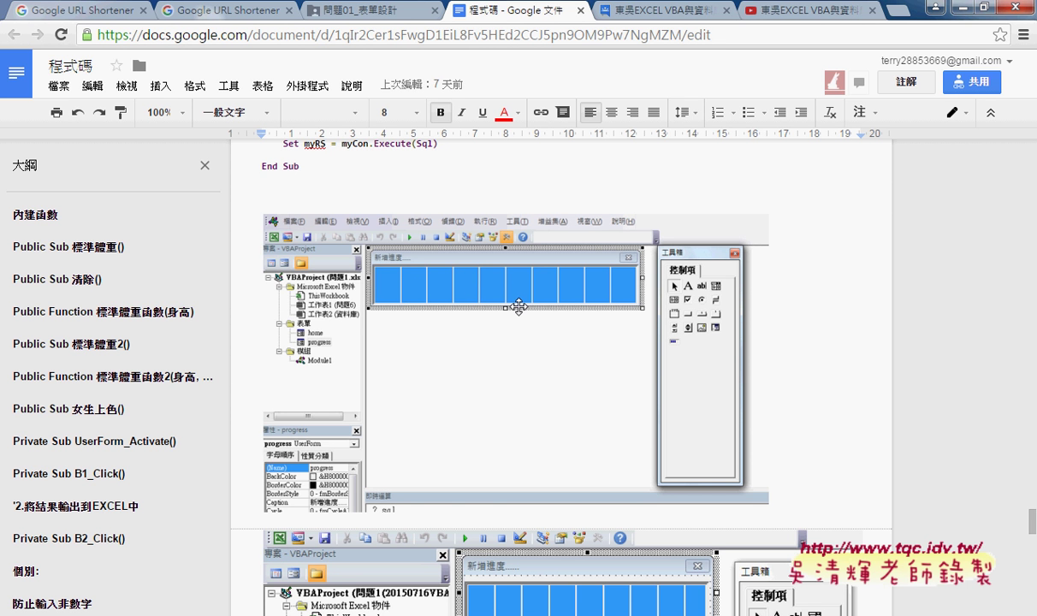
scroll(483, 305, down, 1)
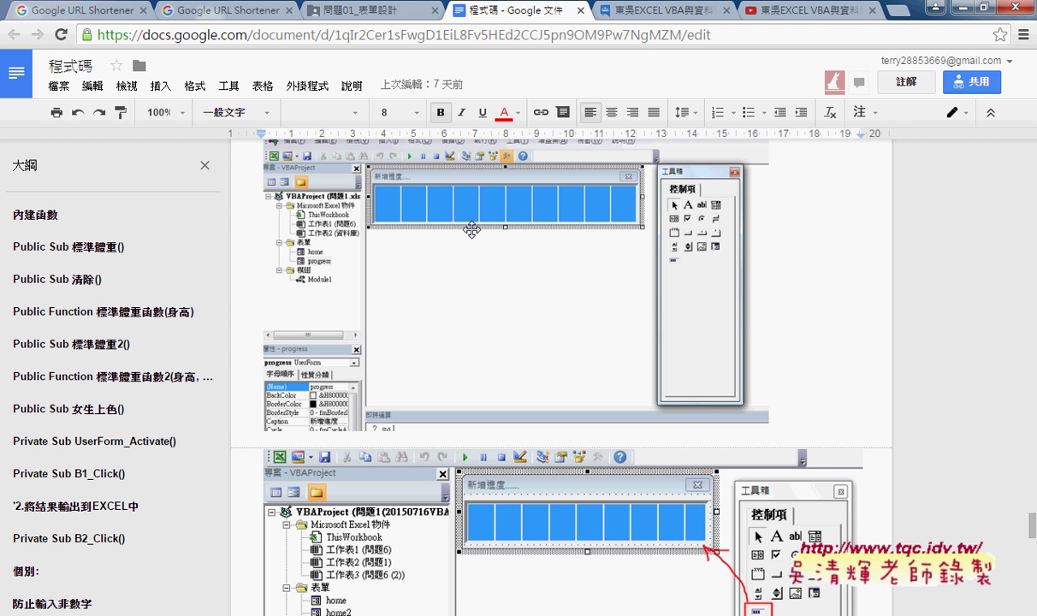
scroll(472, 229, down, 3)
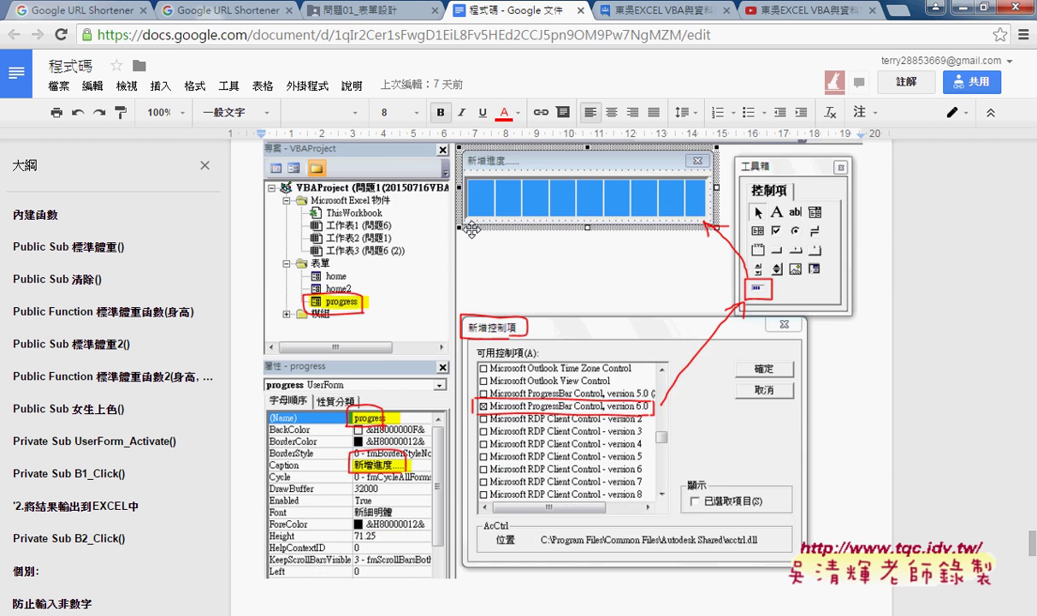
scroll(472, 229, down, 2)
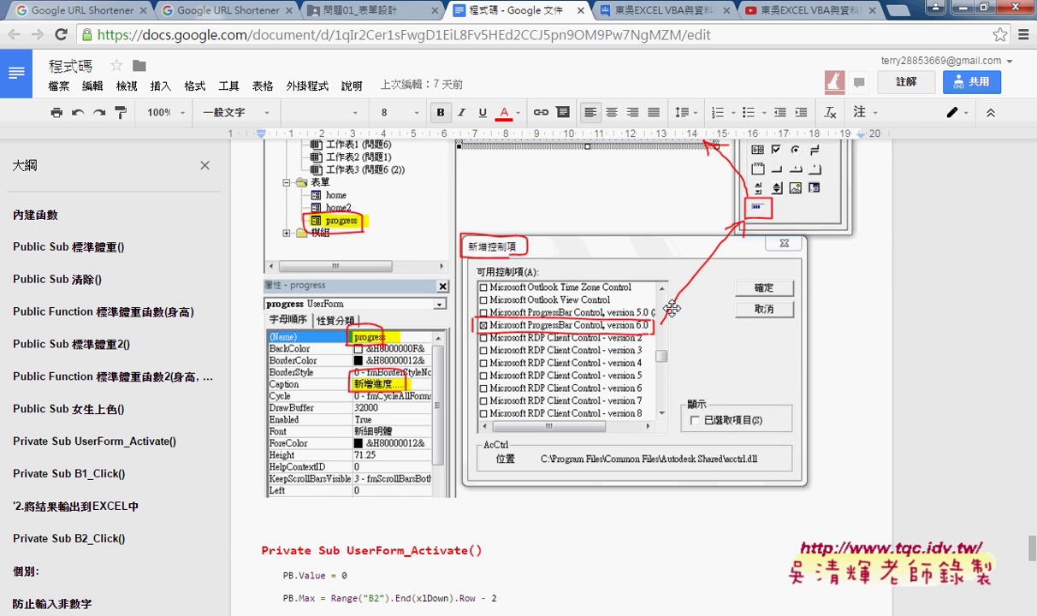
scroll(671, 308, down, 2)
scroll(672, 308, down, 2)
scroll(674, 308, down, 2)
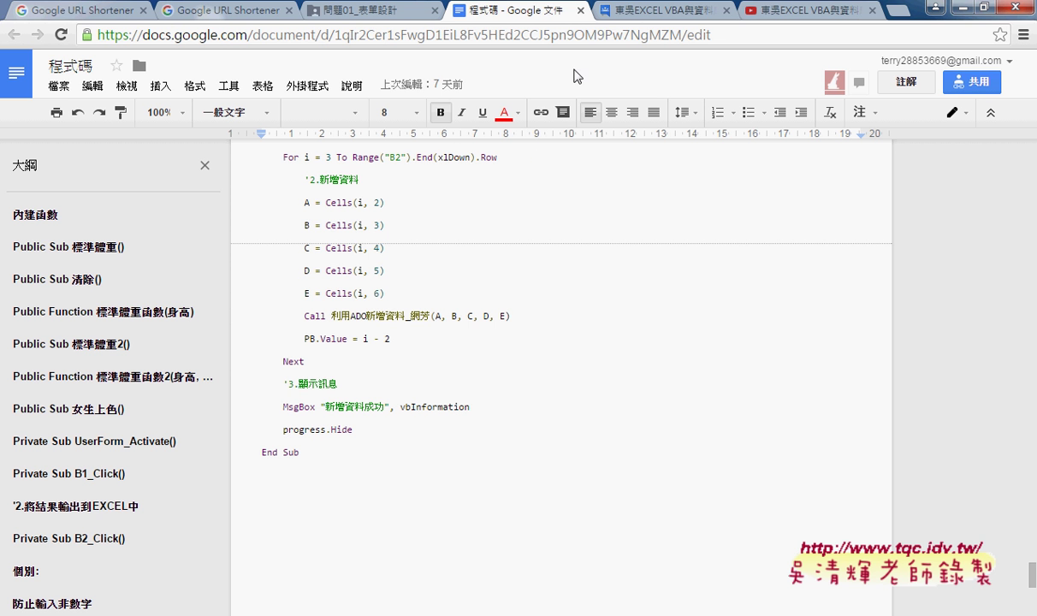
- Close the 程式碼 document and the Drive preview to return to the folder list
click(580, 10)
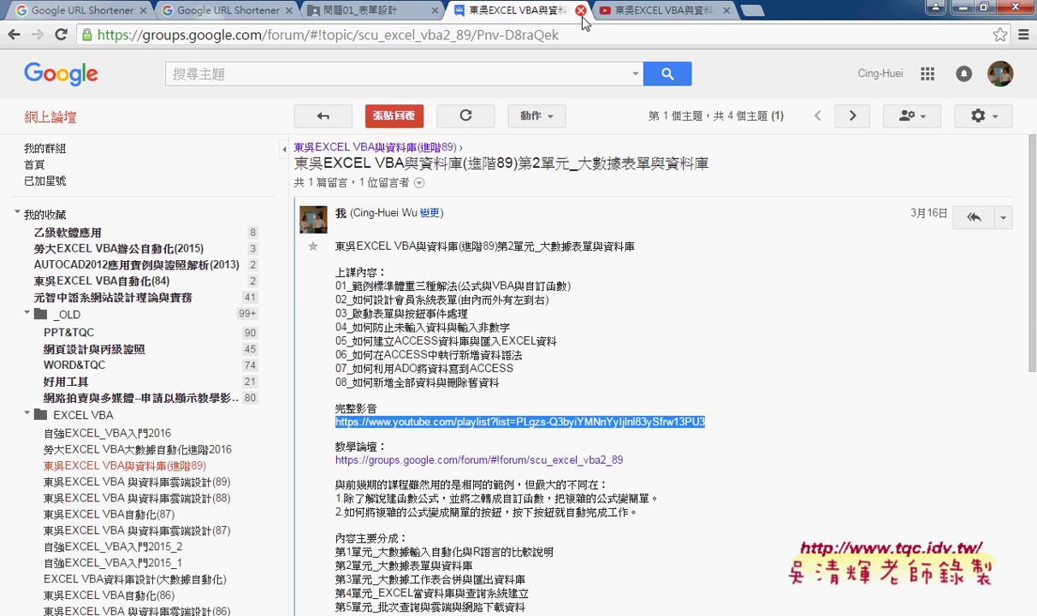
click(385, 15)
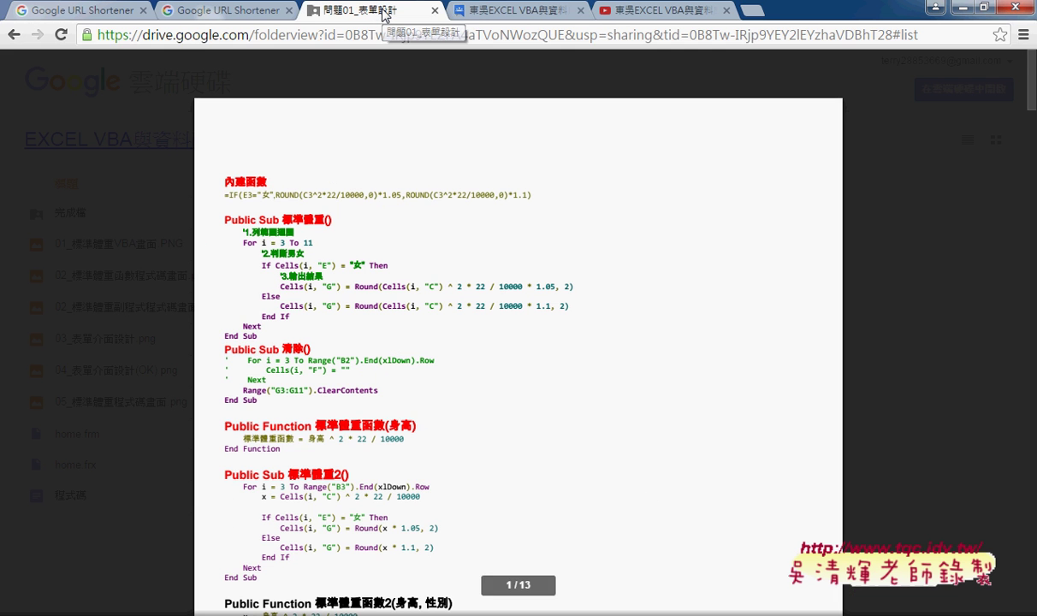
click(1002, 74)
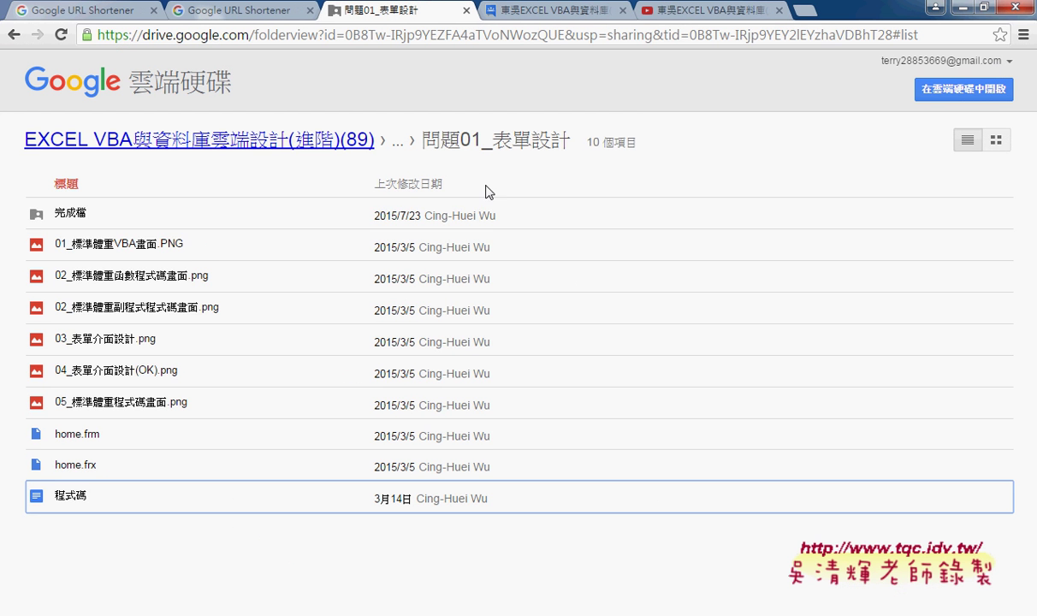
- Navigate from the main course folder through _雲端白板畫面 into 問題02_表單與資料庫
click(275, 144)
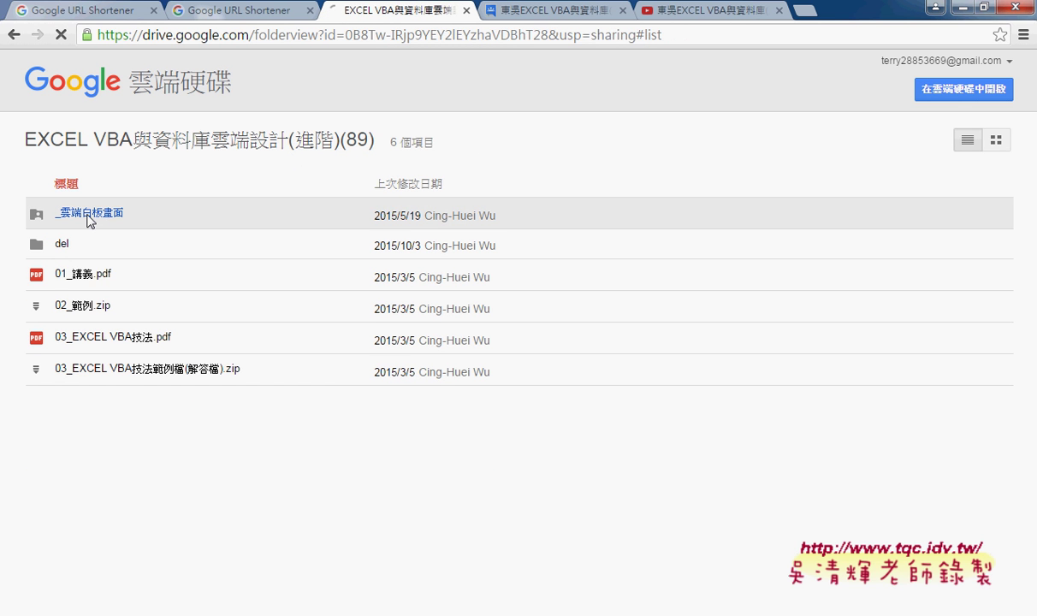
click(89, 221)
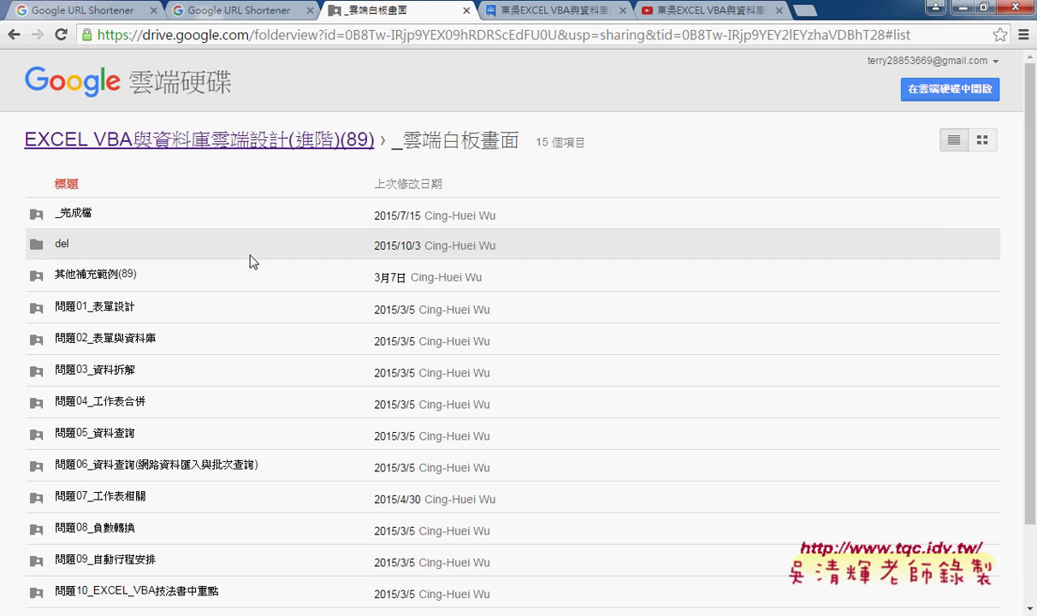
scroll(250, 261, down, 2)
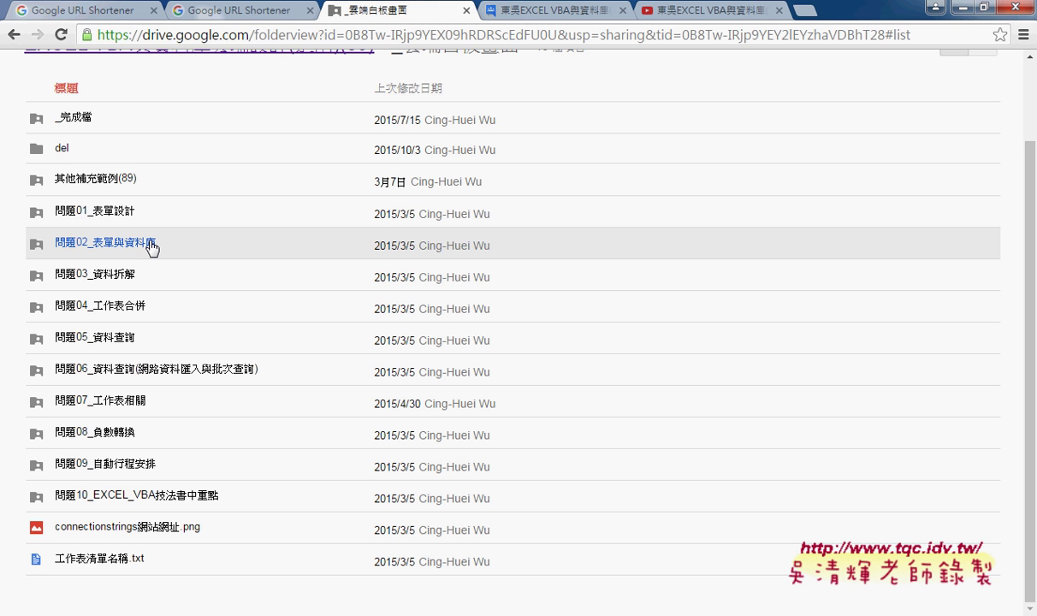
click(151, 245)
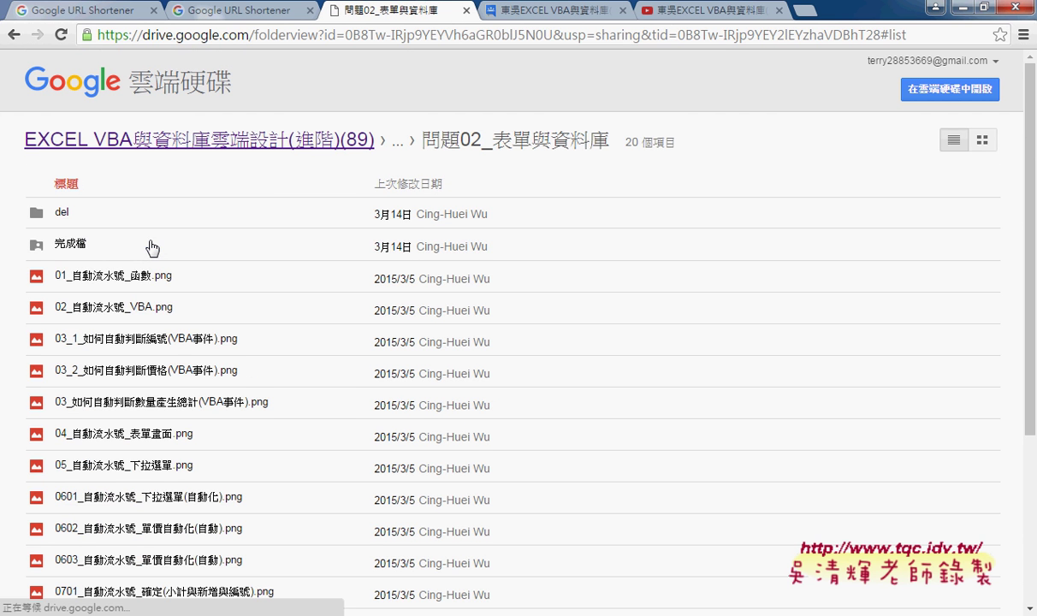
scroll(188, 359, down, 3)
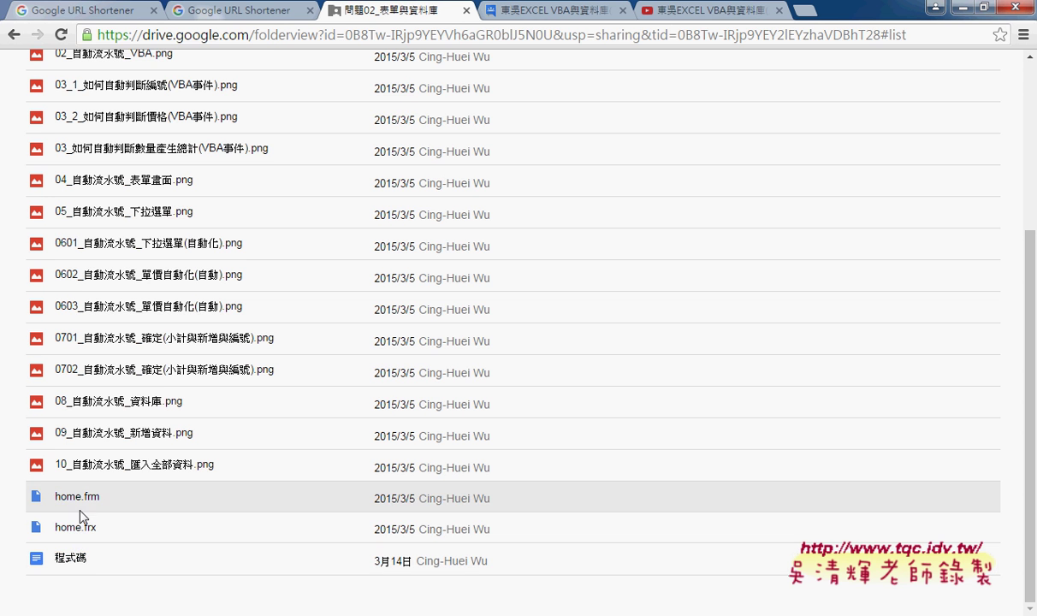
scroll(83, 511, up, 2)
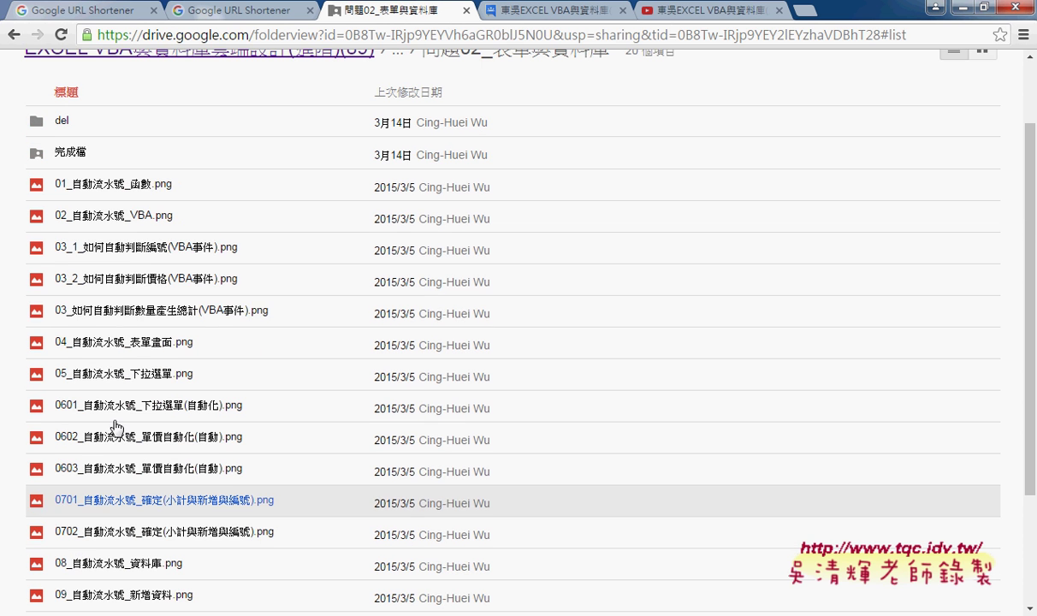
- View the 01 and 02 自動流水號 screenshots, then open the 問題04_工作表合併 folder
click(155, 188)
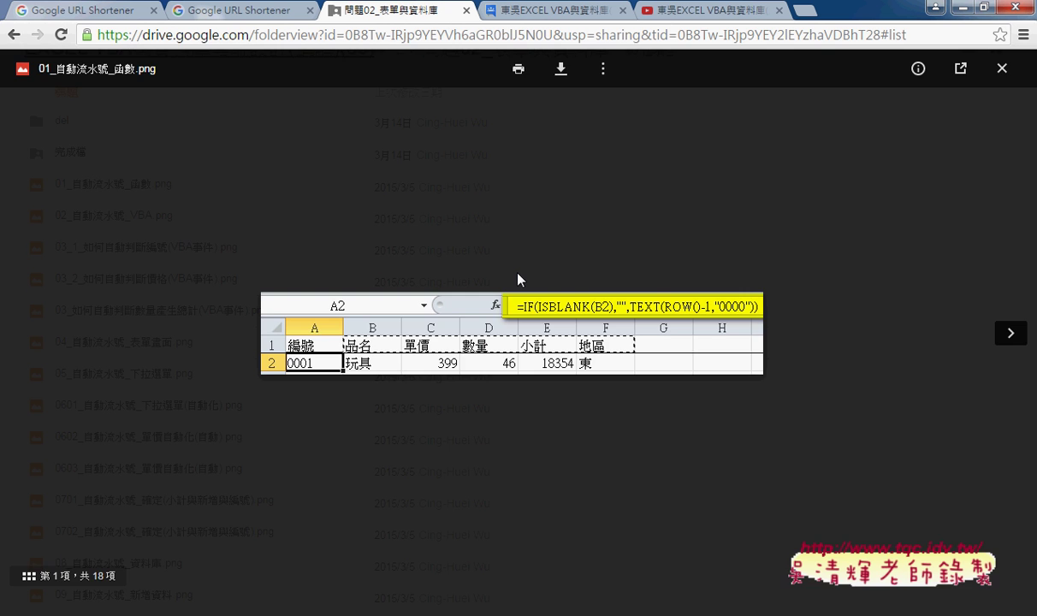
click(1011, 334)
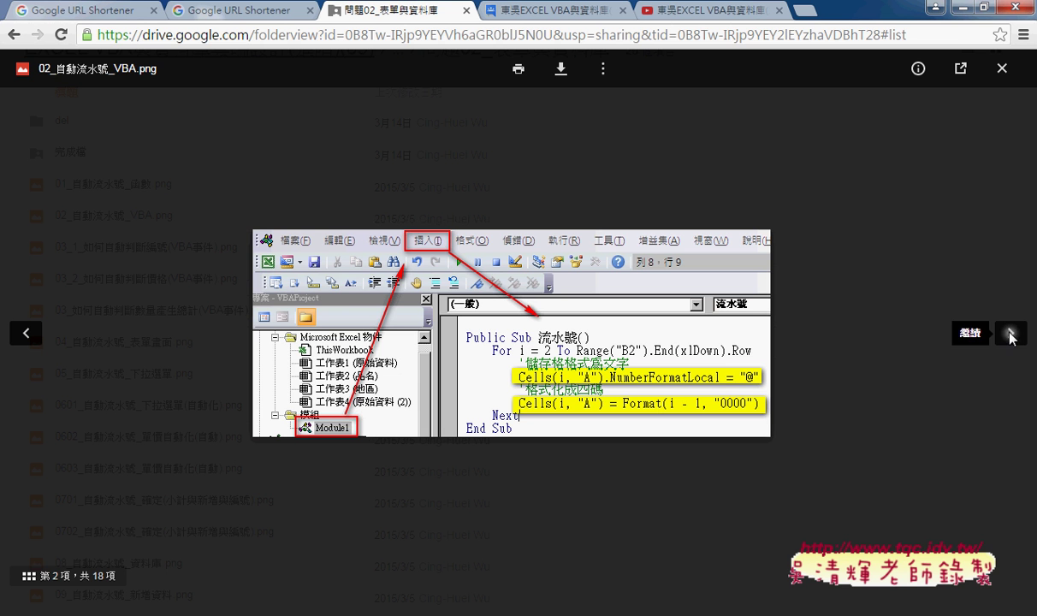
click(1002, 69)
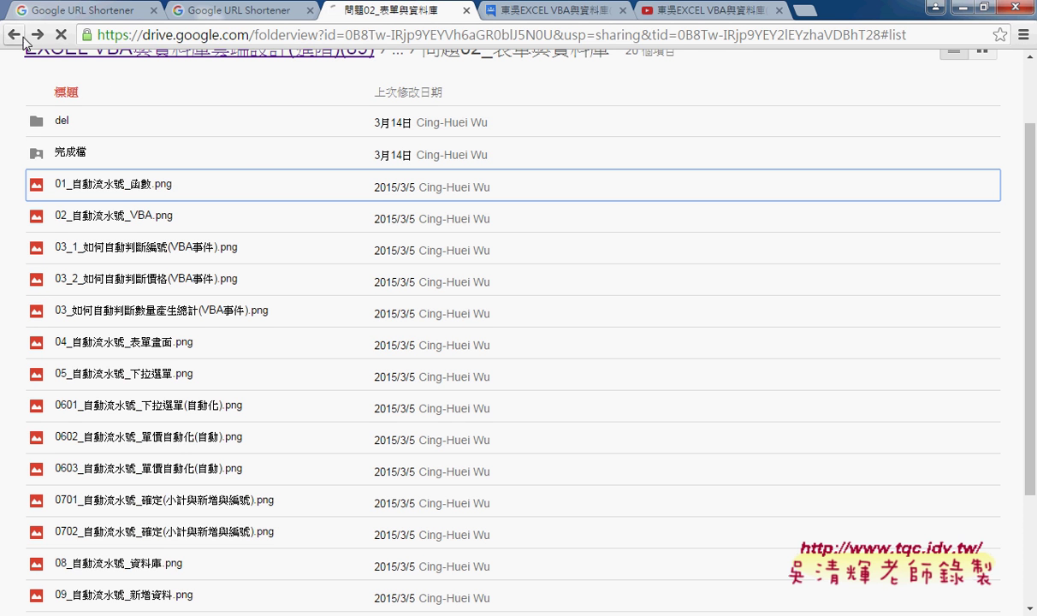
click(412, 157)
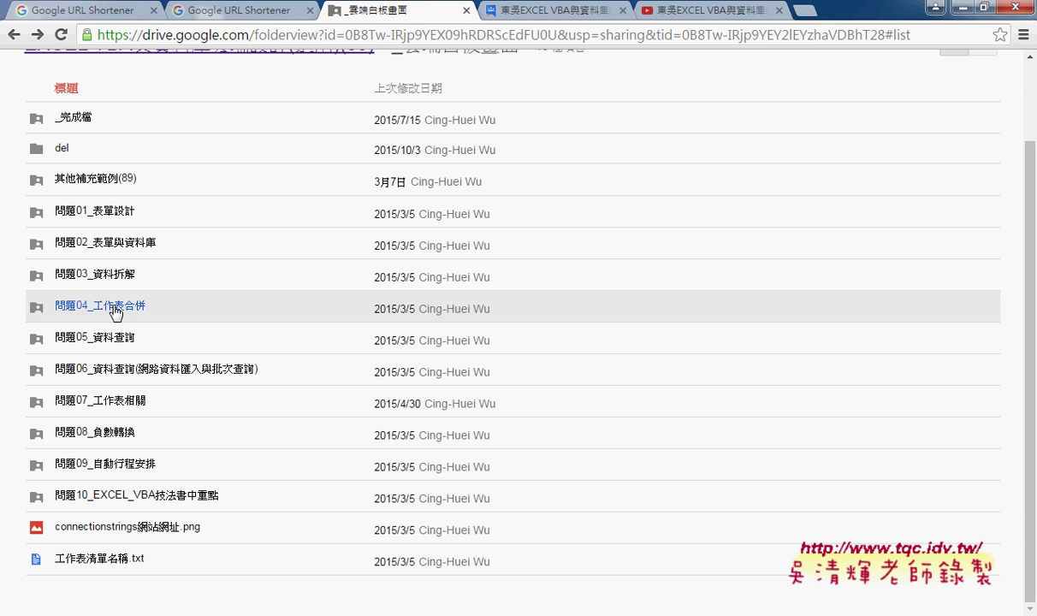
click(118, 312)
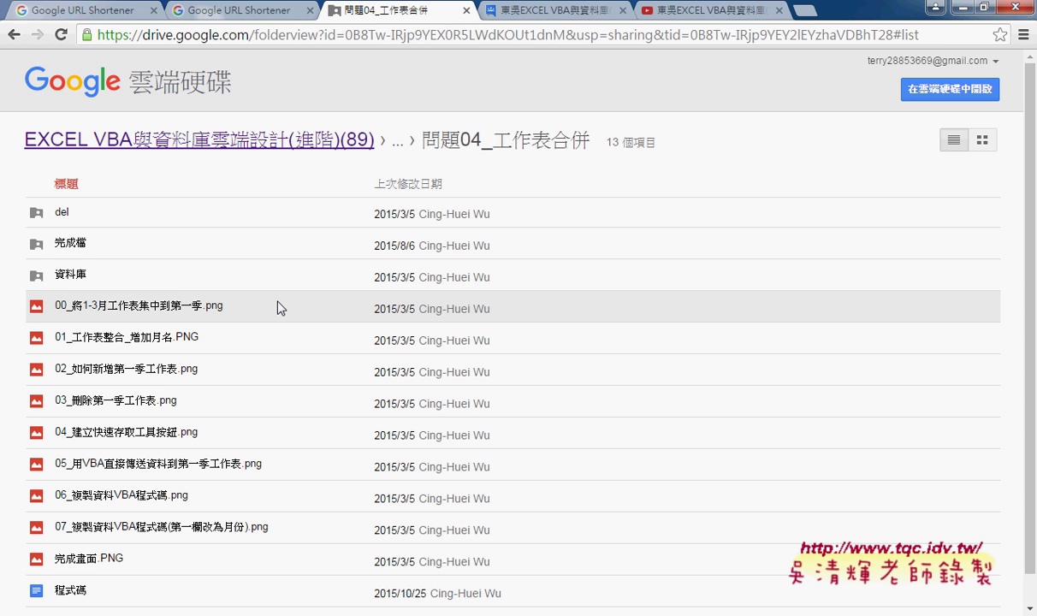
- Close the 02_範例 properties and open the 問題04 workbook from the 02_範例 desktop folder
click(963, 11)
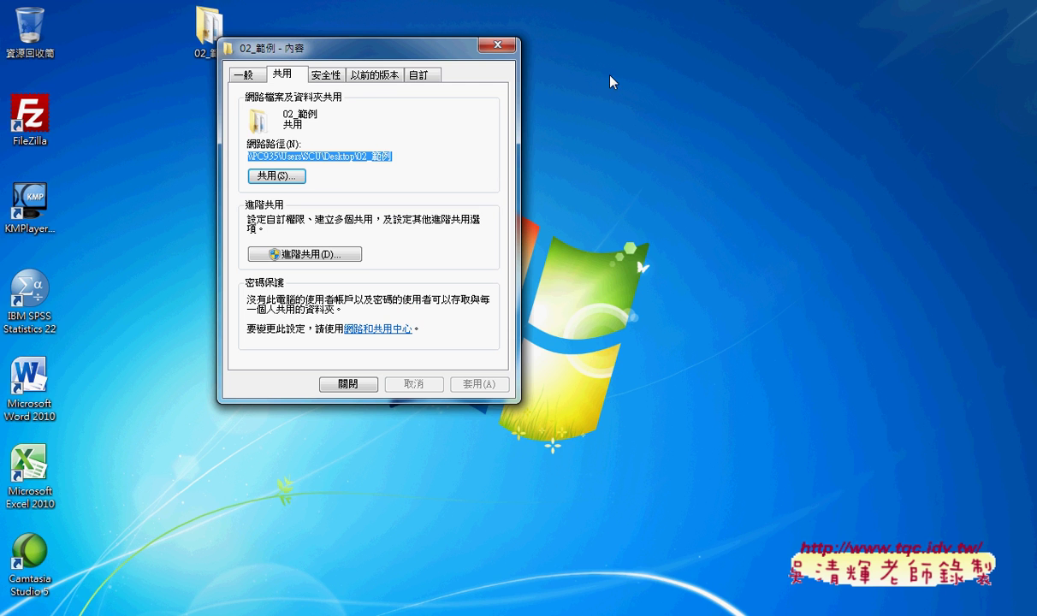
click(490, 44)
double_click(218, 38)
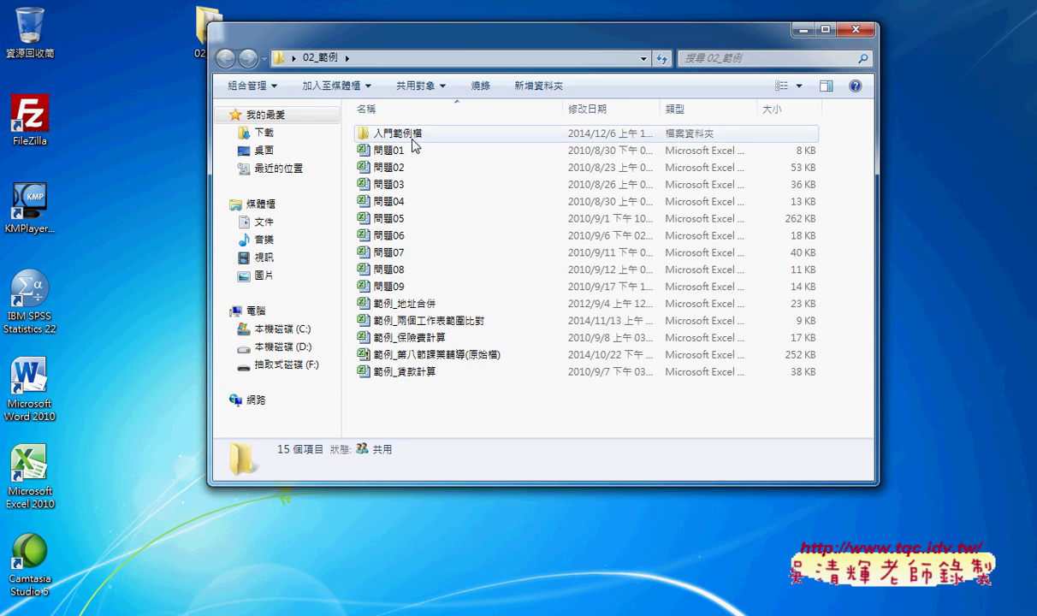
click(396, 203)
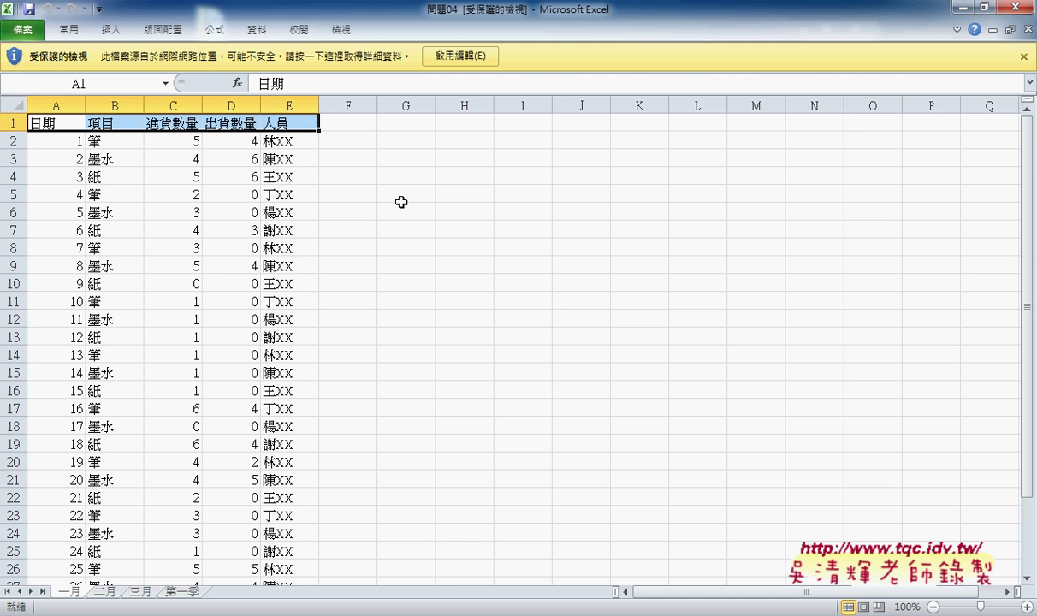
- Enable editing on 問題04, then compare the header-only 第一季 sheet with 一月, ending at cell A2
click(460, 55)
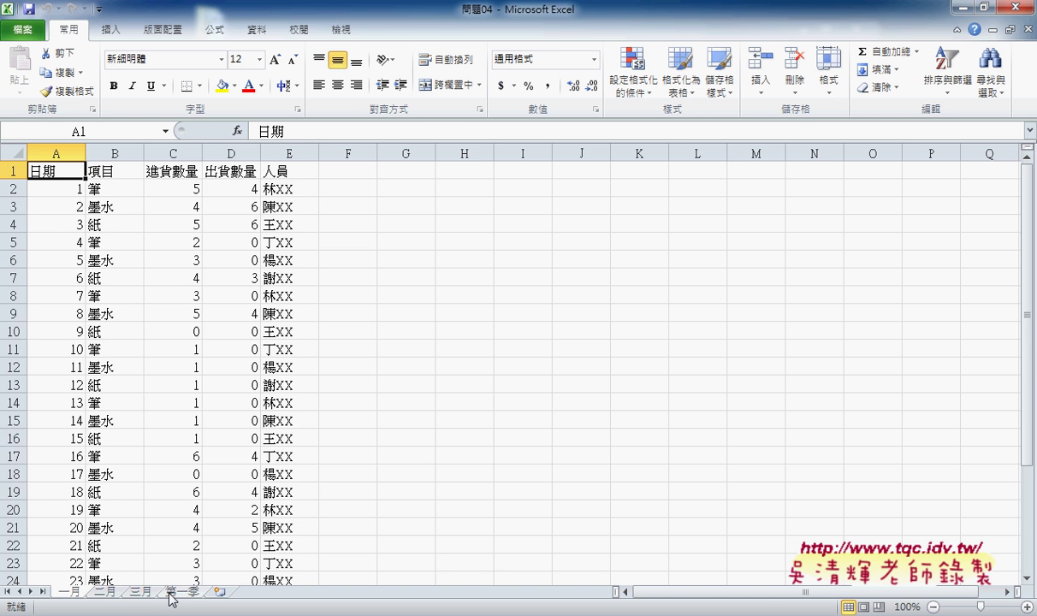
click(178, 592)
drag(50, 183, 292, 567)
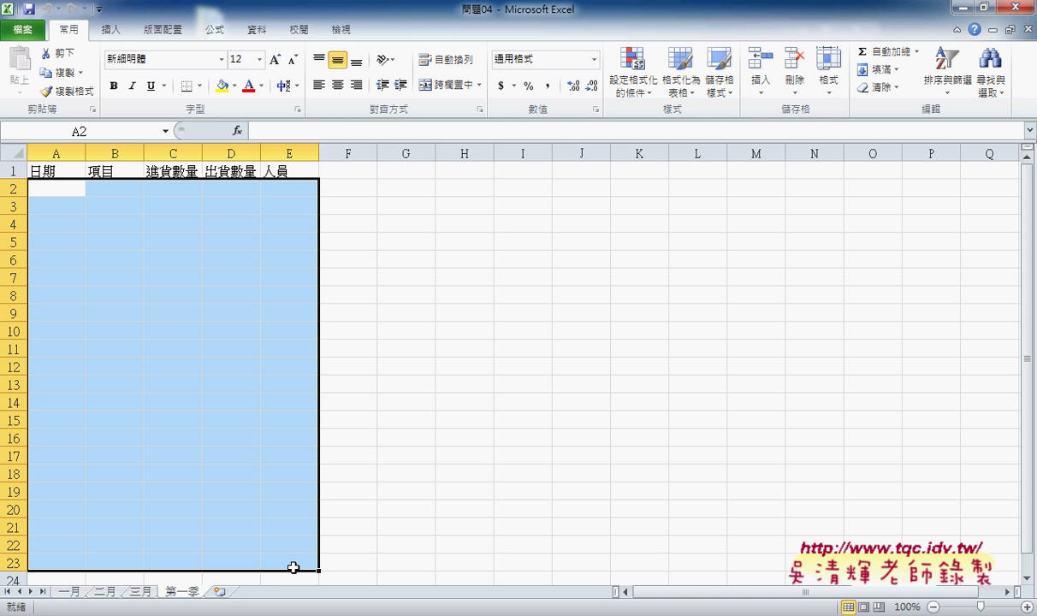
click(67, 594)
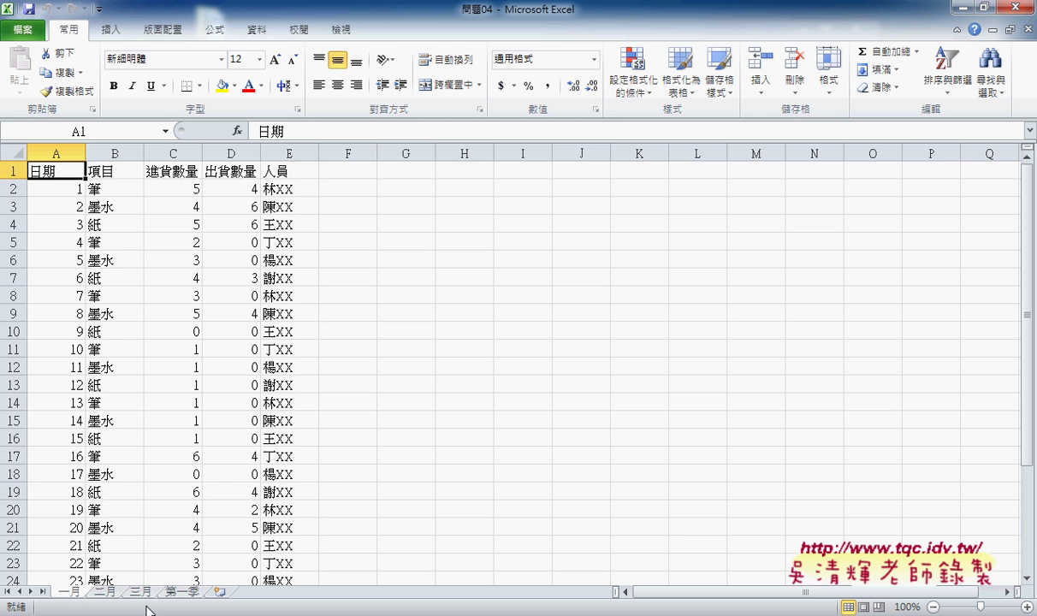
click(180, 593)
click(64, 192)
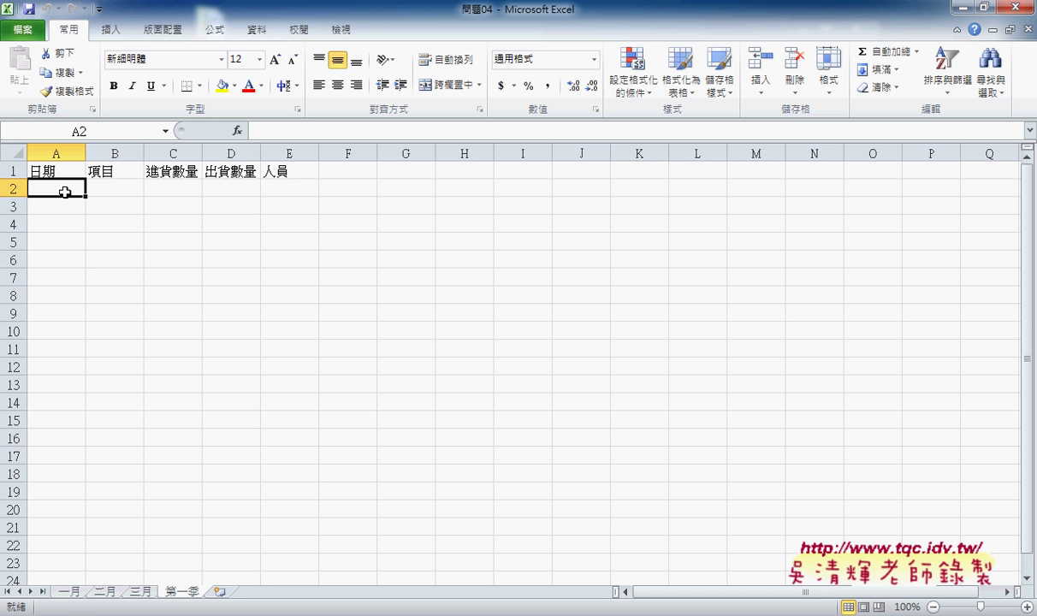
- Copy the 一月 data rows A2:E31
click(70, 591)
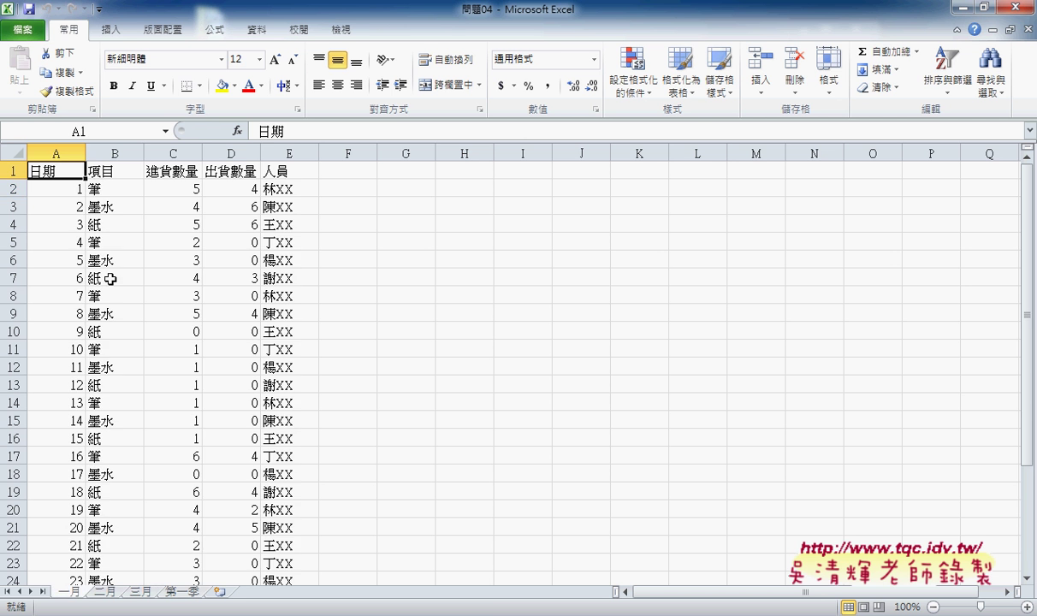
click(65, 186)
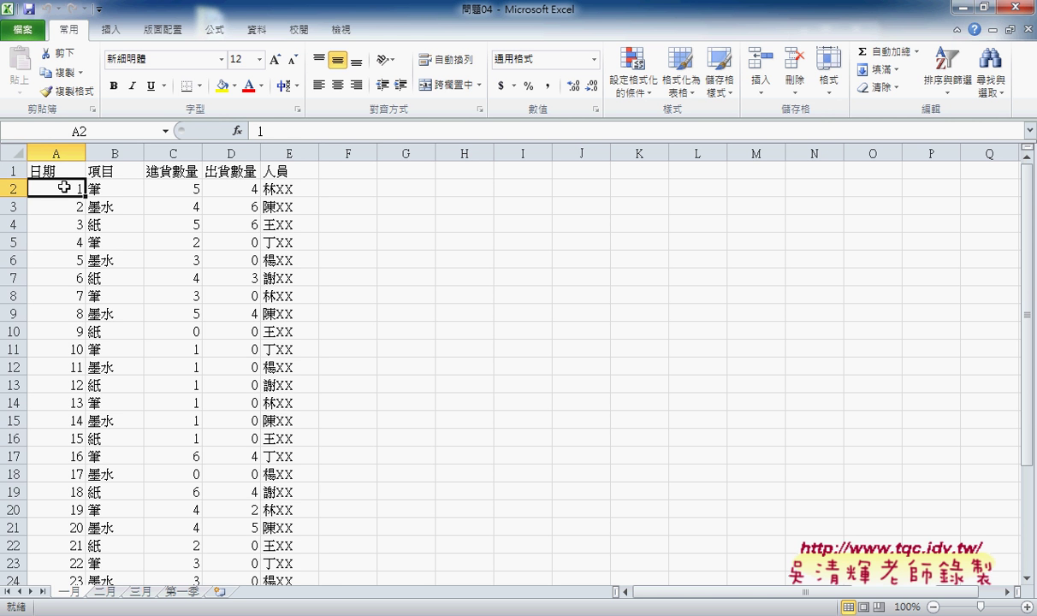
key(ctrl+shift+Right)
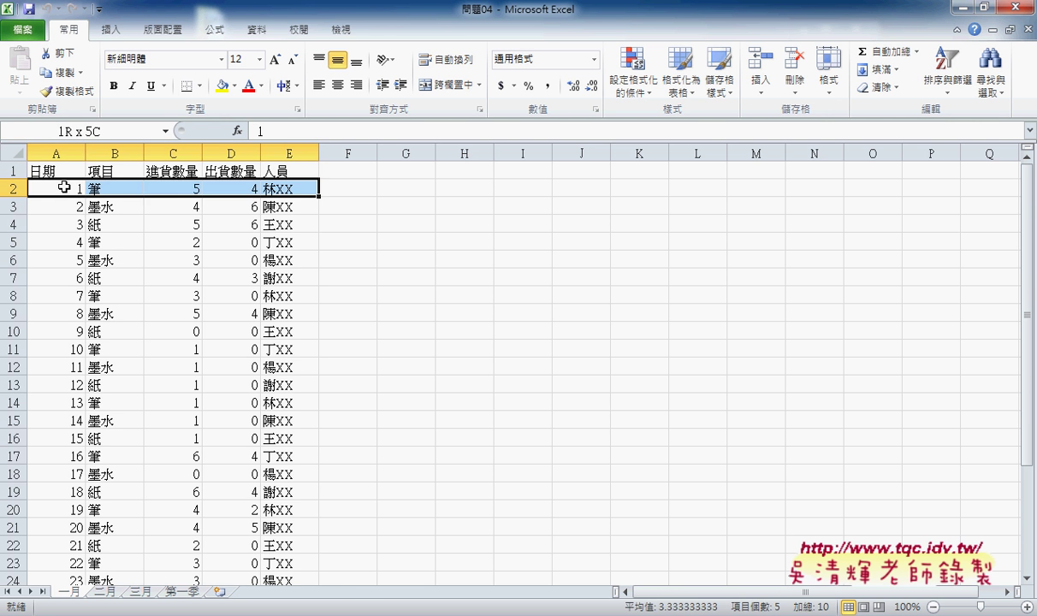
key(ctrl+shift+Down)
key(ctrl+c)
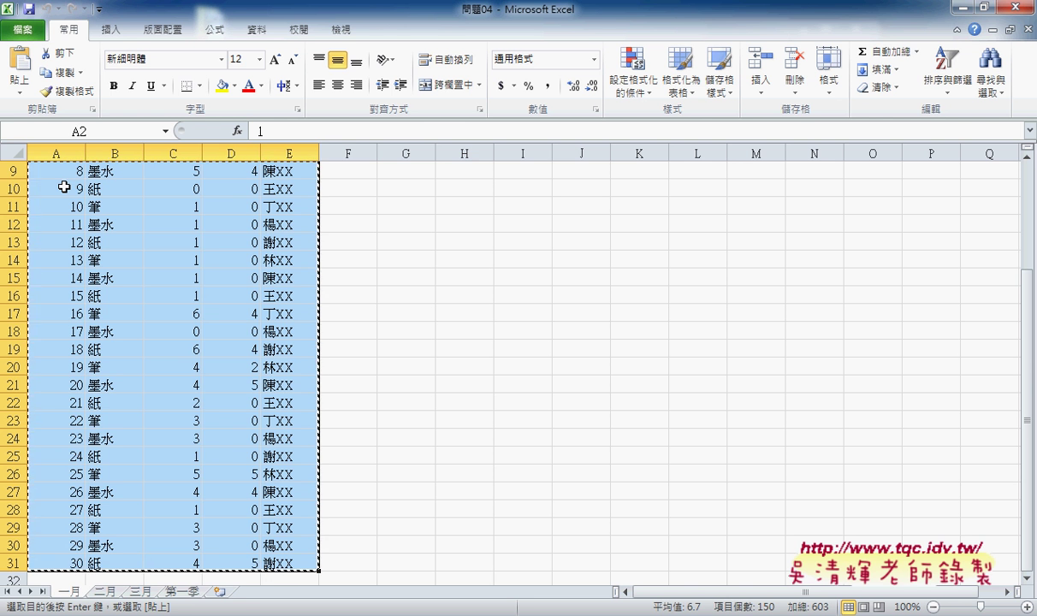
- Paste the 一月 rows at A2 of 第一季, dismiss paste options, and move to A32
click(185, 594)
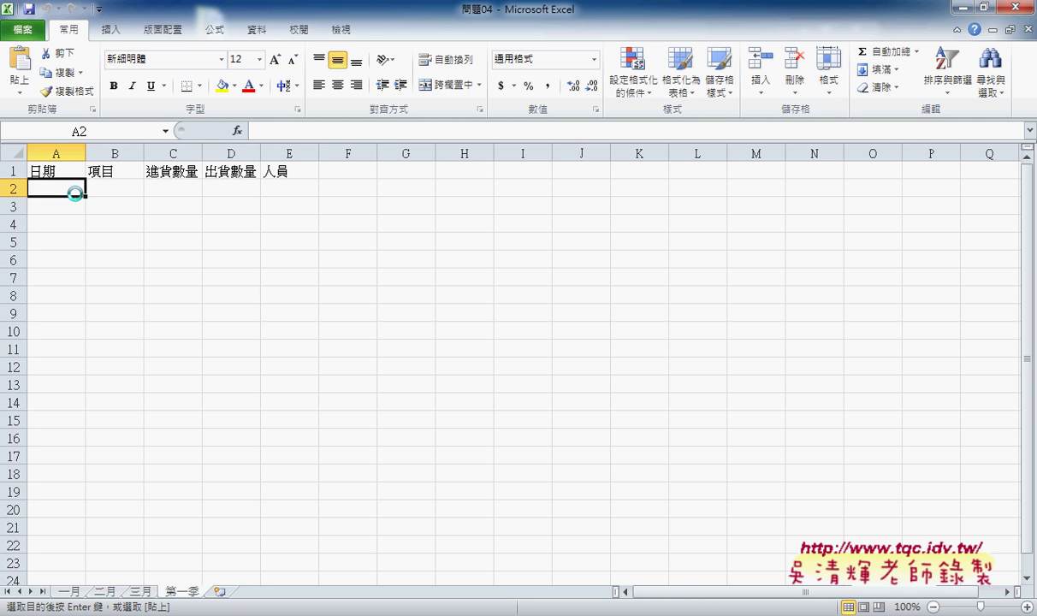
key(ctrl+v)
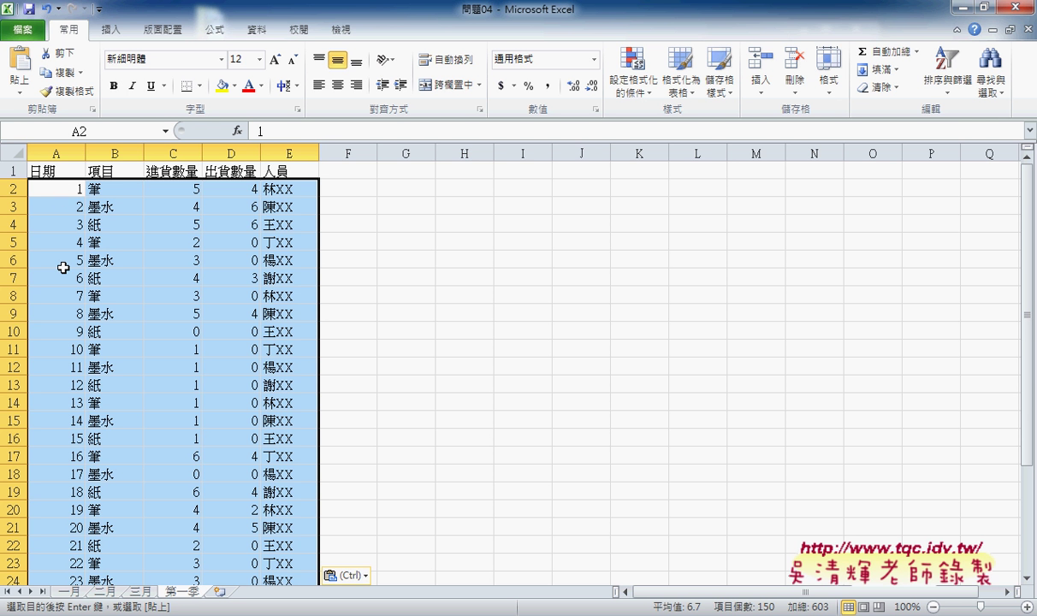
key(ctrl)
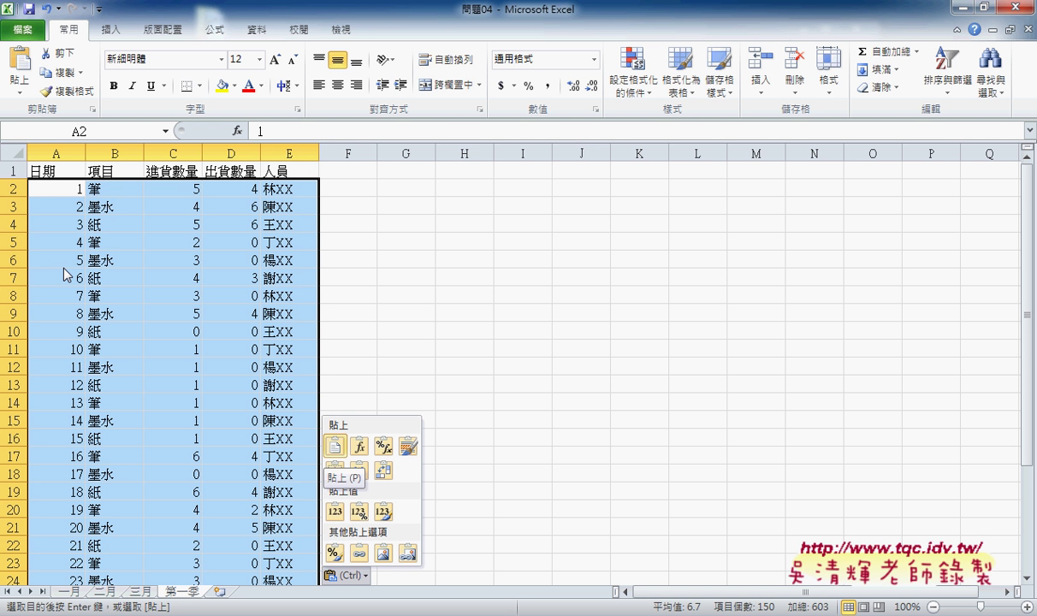
key(Down)
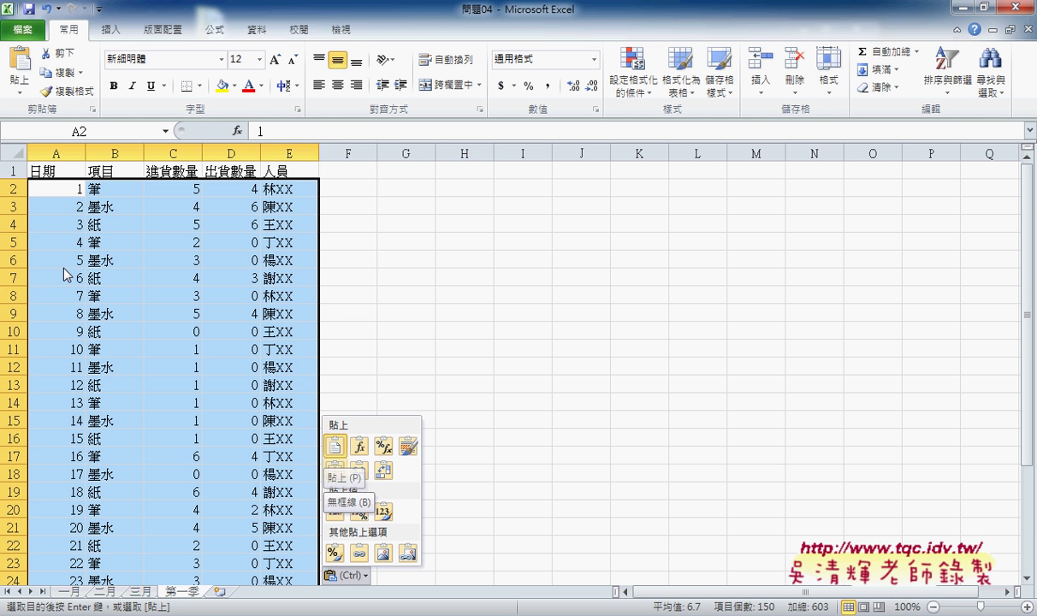
key(Escape)
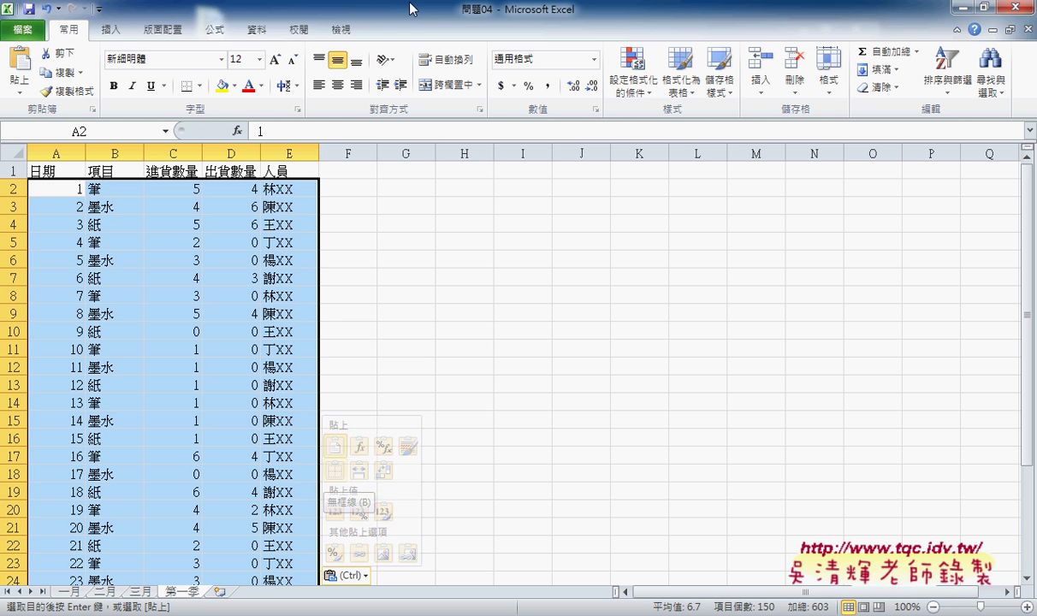
key(ctrl+Down)
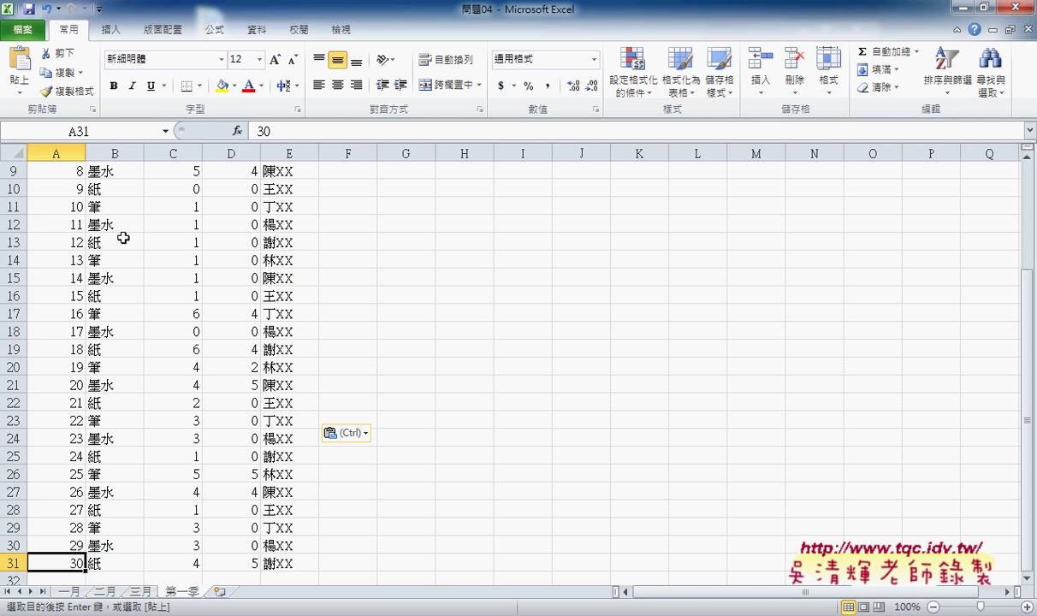
key(Down)
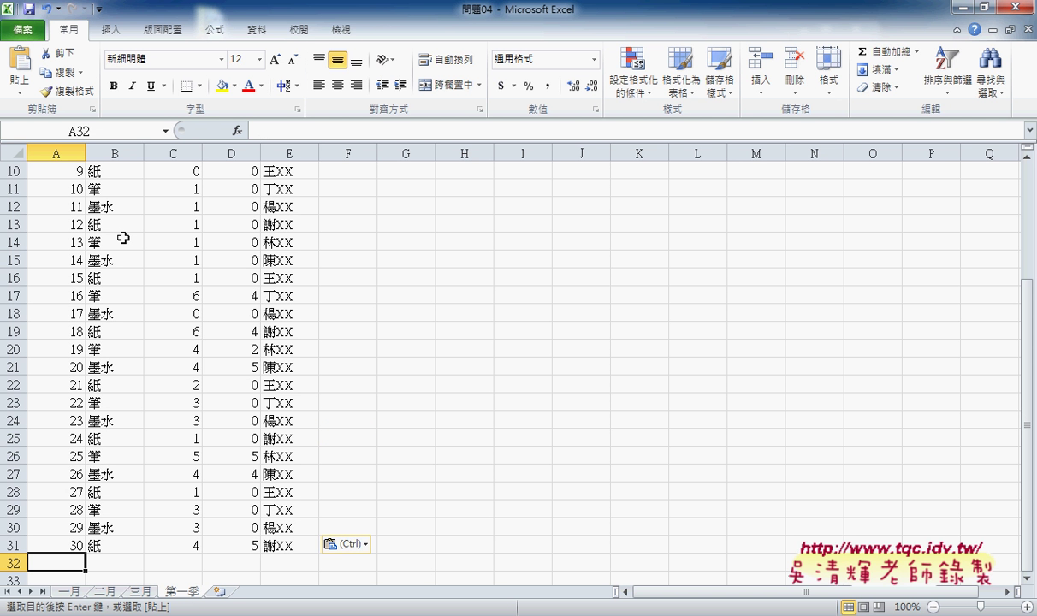
- Copy the 二月 records into 第一季 rows 32–61, then move to empty cell A62
click(104, 589)
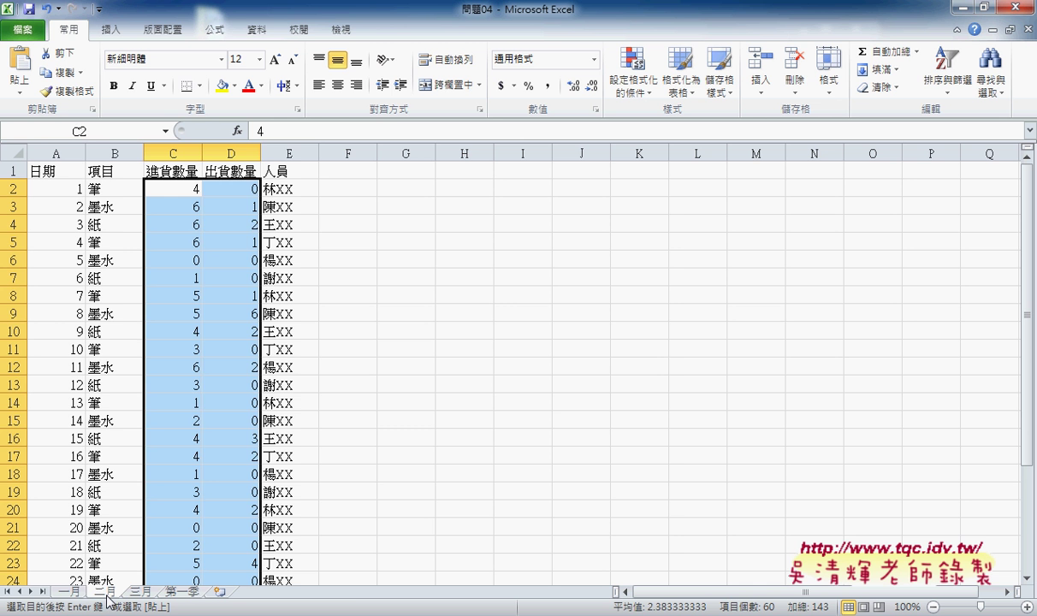
click(61, 188)
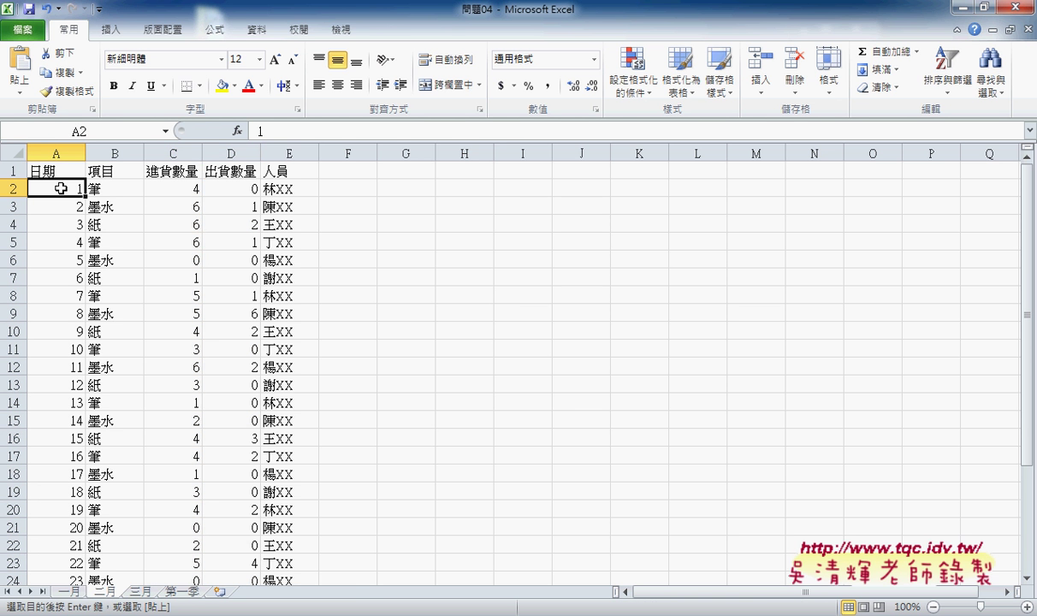
key(ctrl+shift+Right)
key(ctrl+shift+Down)
key(ctrl+c)
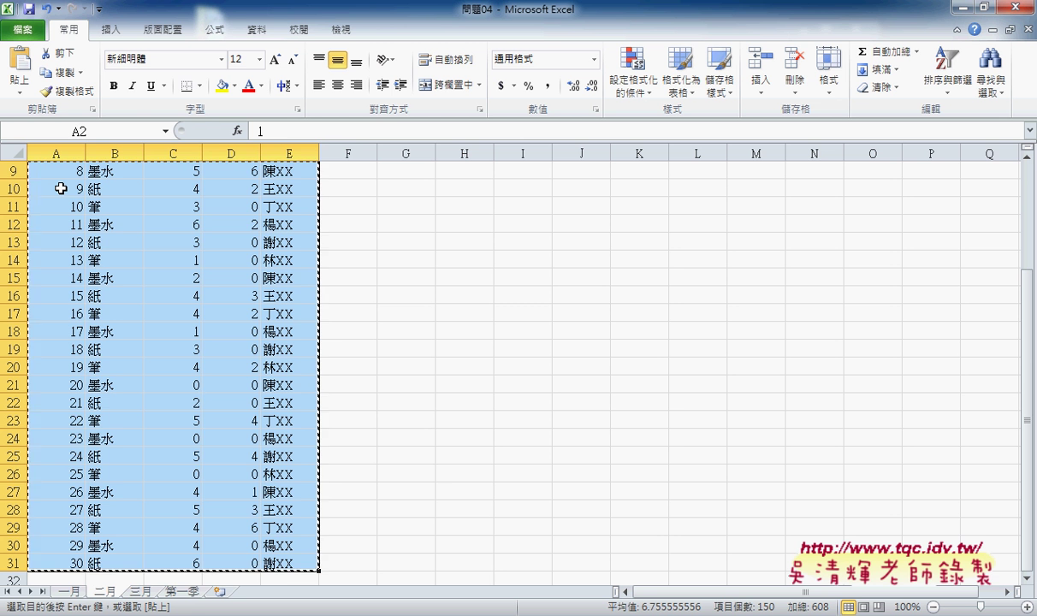
click(186, 592)
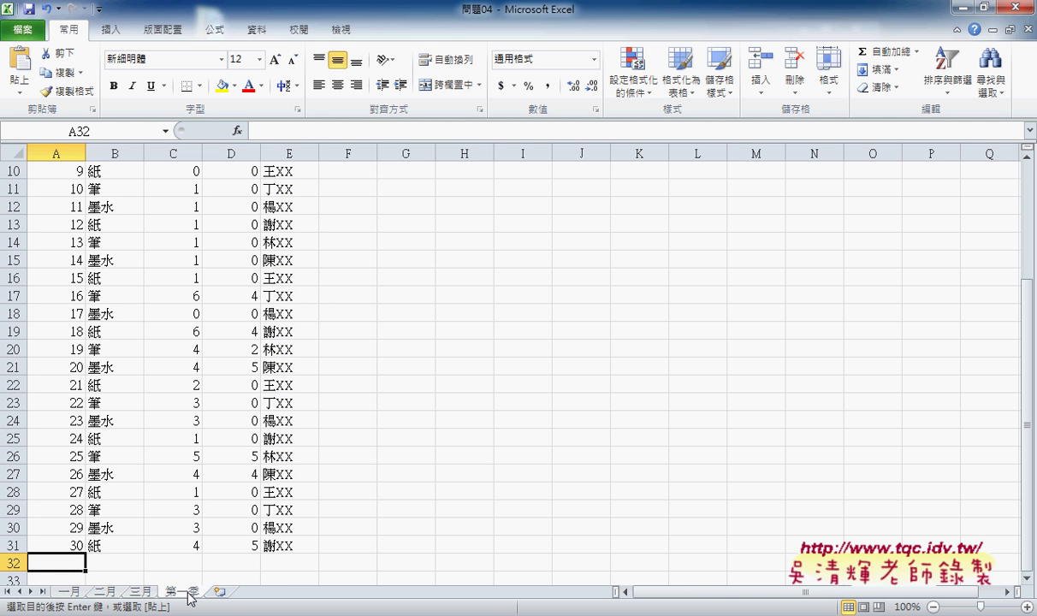
key(ctrl+v)
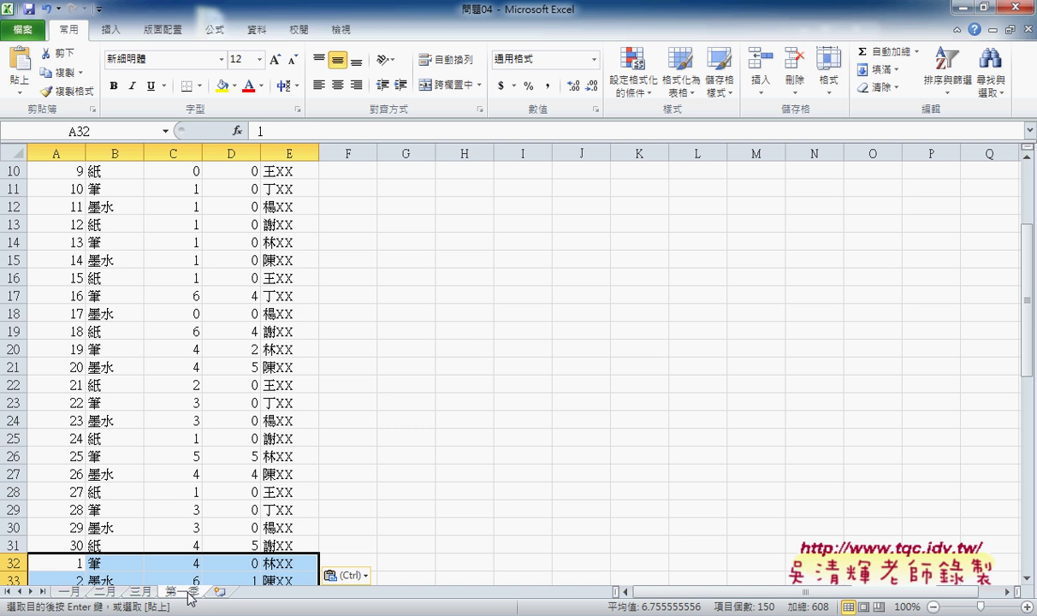
key(ctrl+Down)
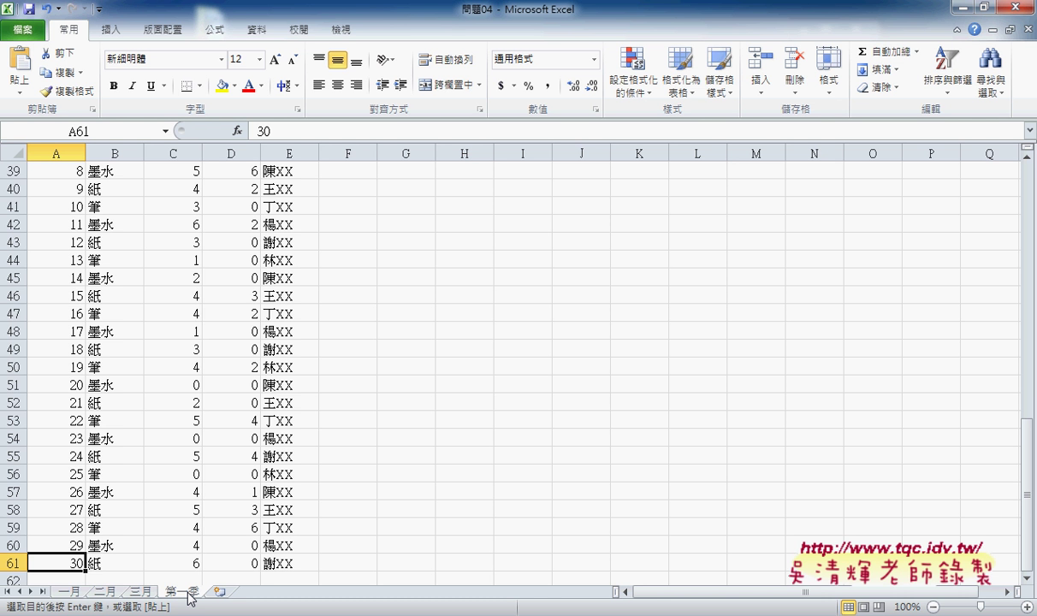
key(Down)
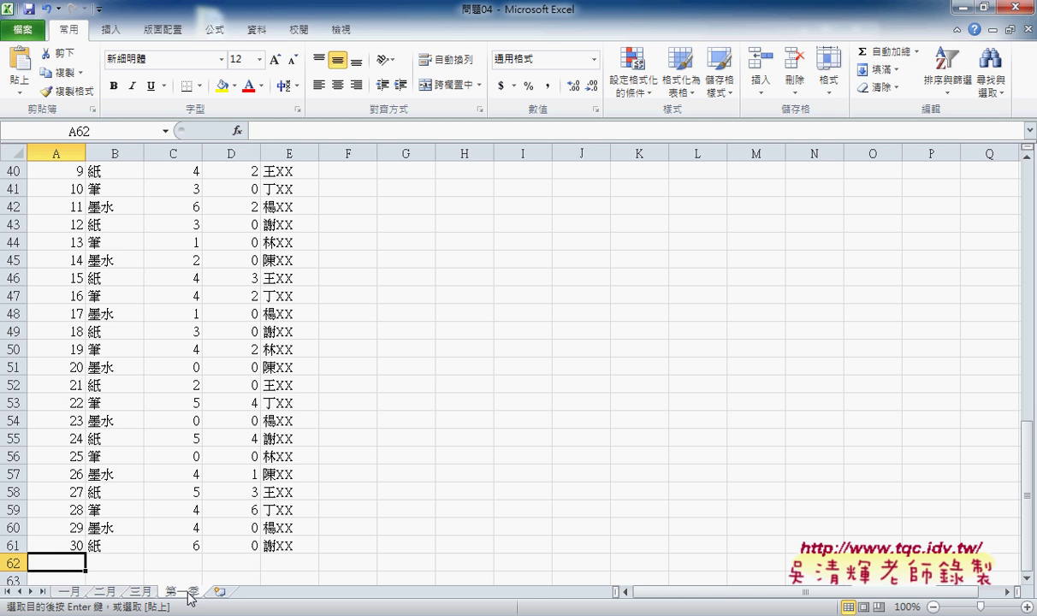
- Copy the 三月 records from A2 and paste them into 第一季 starting at A62
click(139, 592)
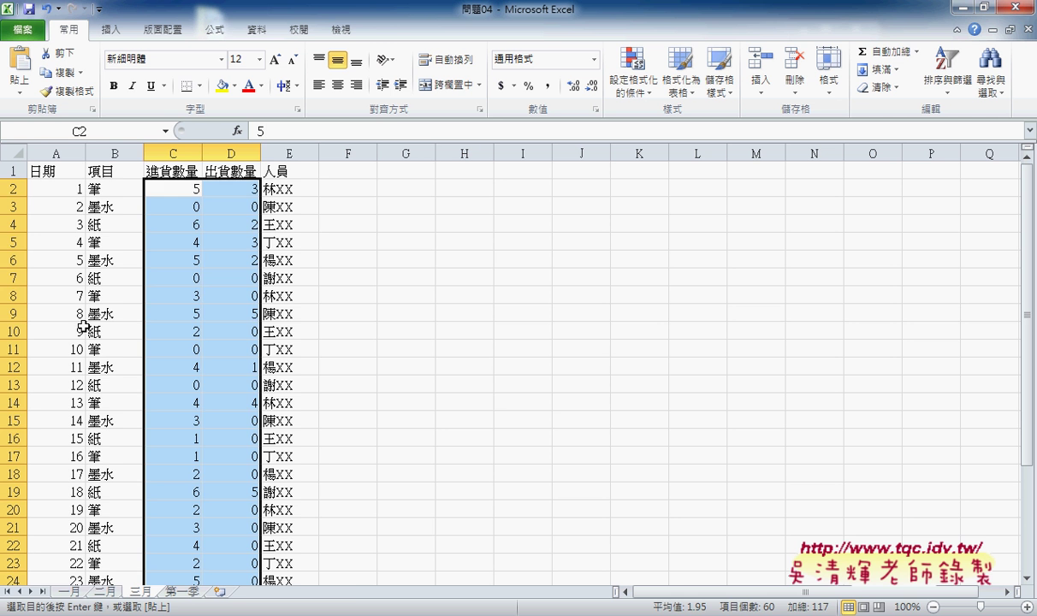
click(66, 190)
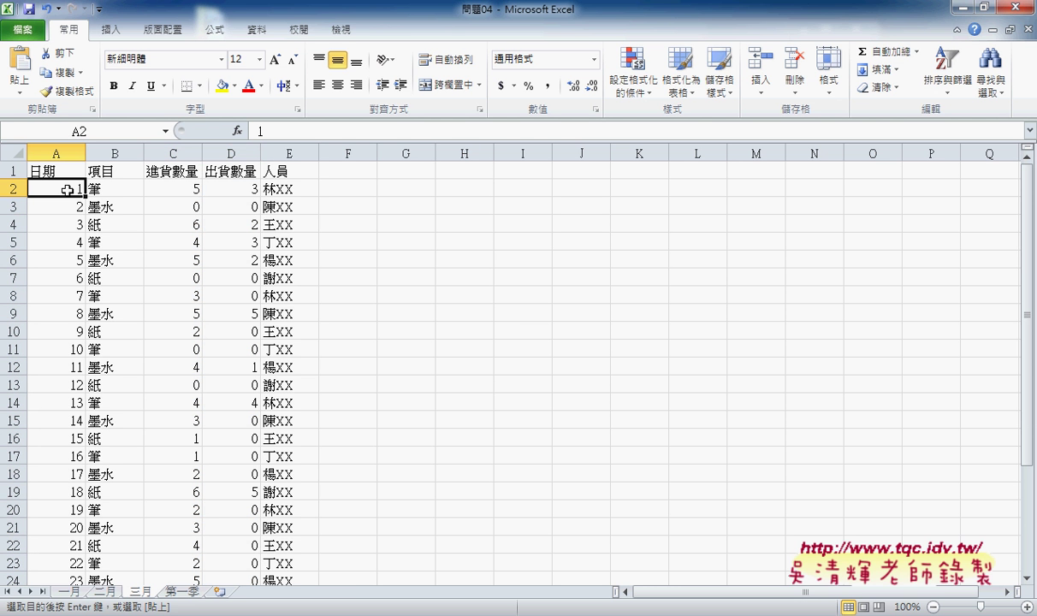
key(ctrl+shift+Right)
key(ctrl+shift+Down)
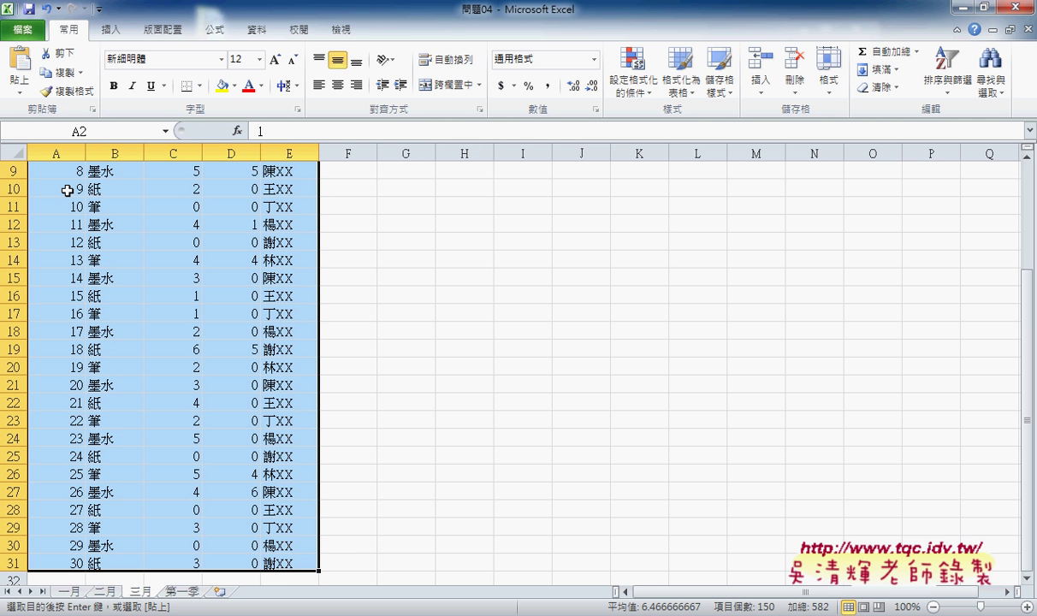
key(ctrl+c)
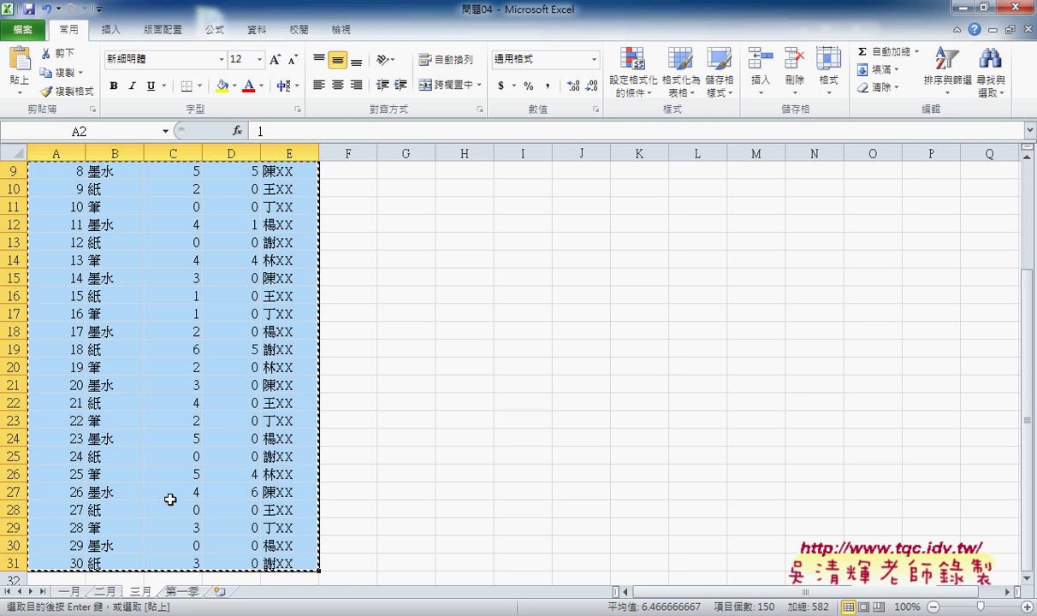
click(185, 593)
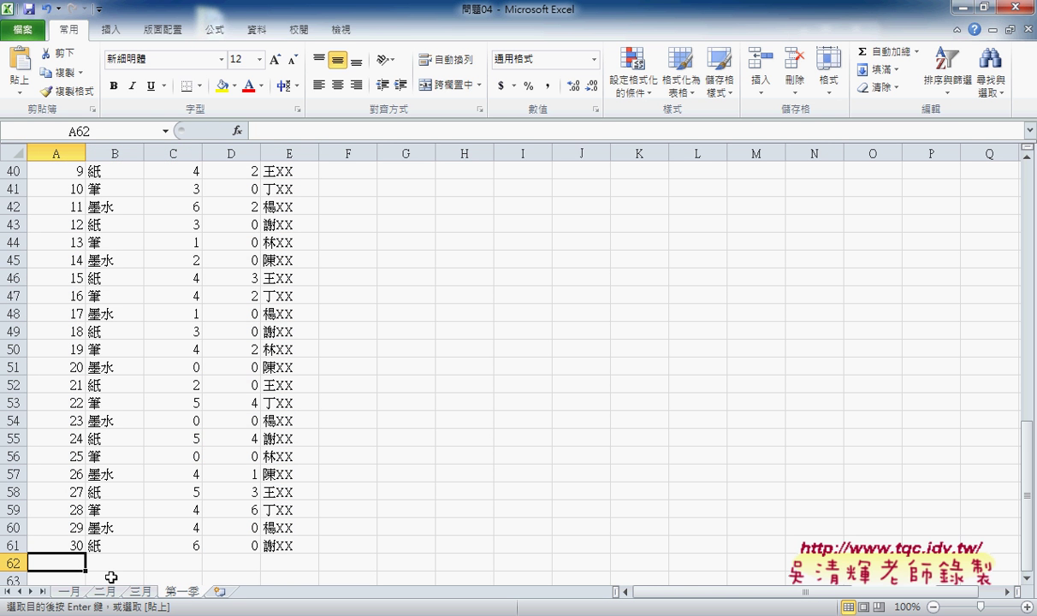
key(ctrl+v)
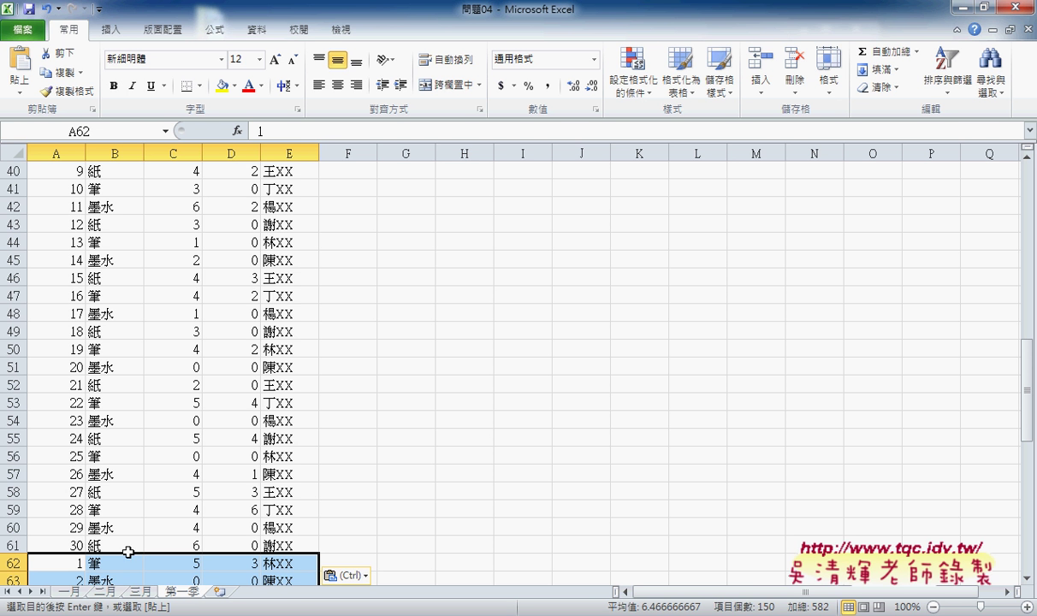
- Turn on the 開發人員 tab in Excel Options' Customize Ribbon and display it
click(101, 12)
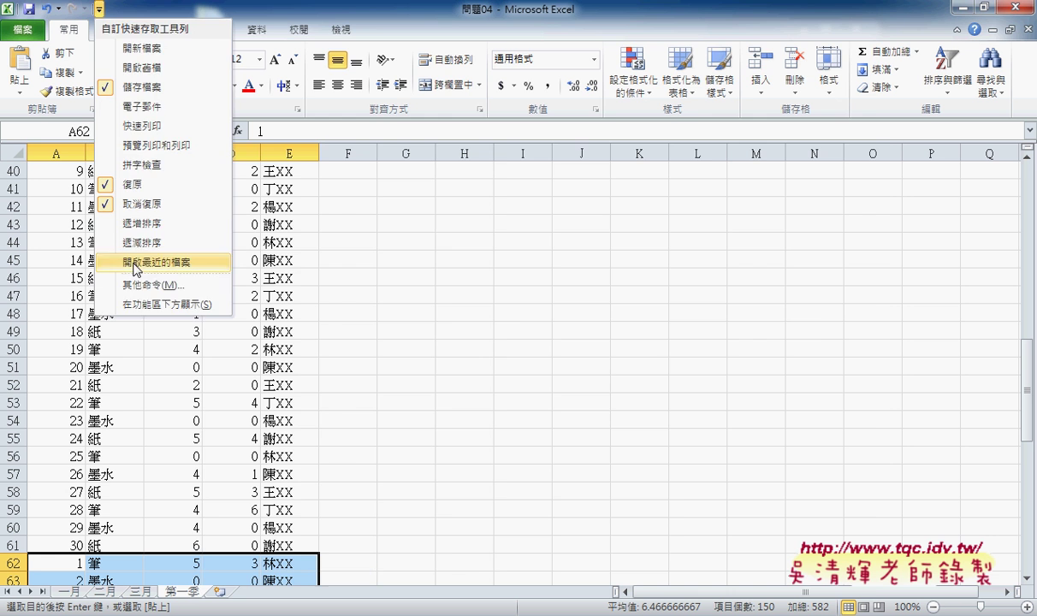
click(150, 281)
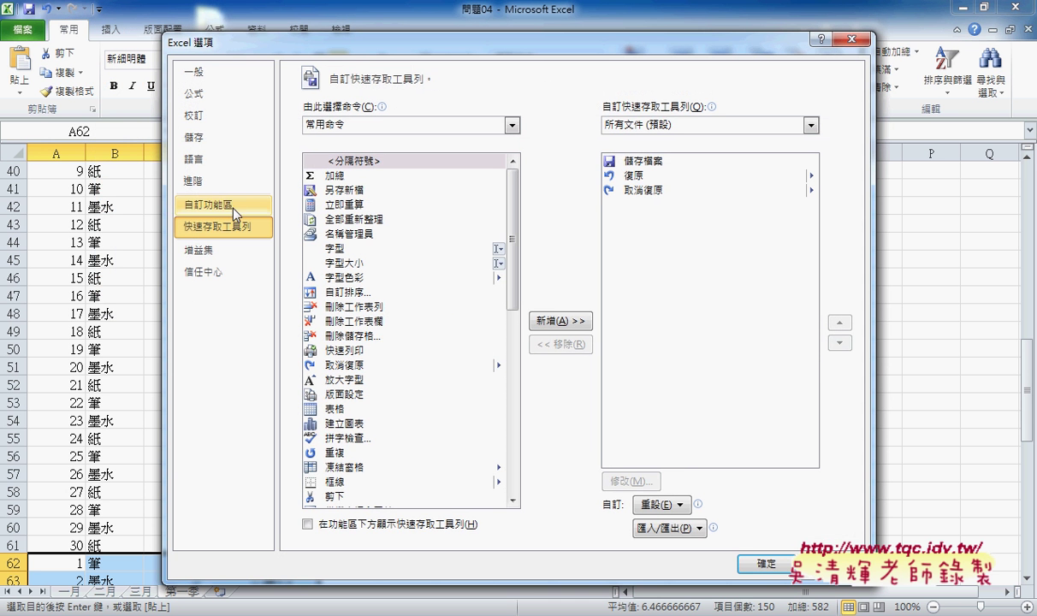
click(223, 206)
click(614, 383)
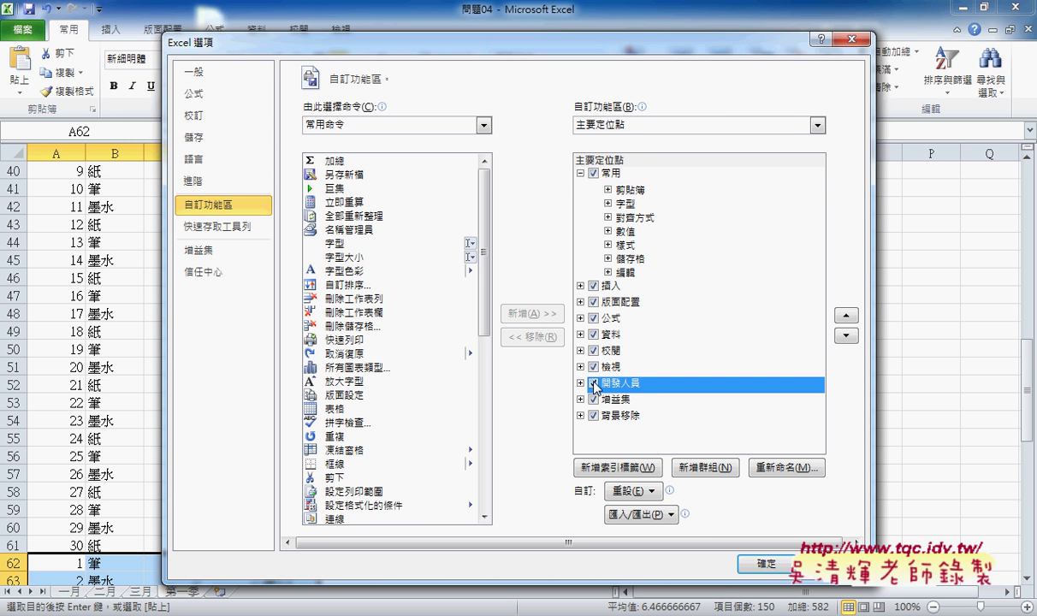
click(765, 564)
click(391, 33)
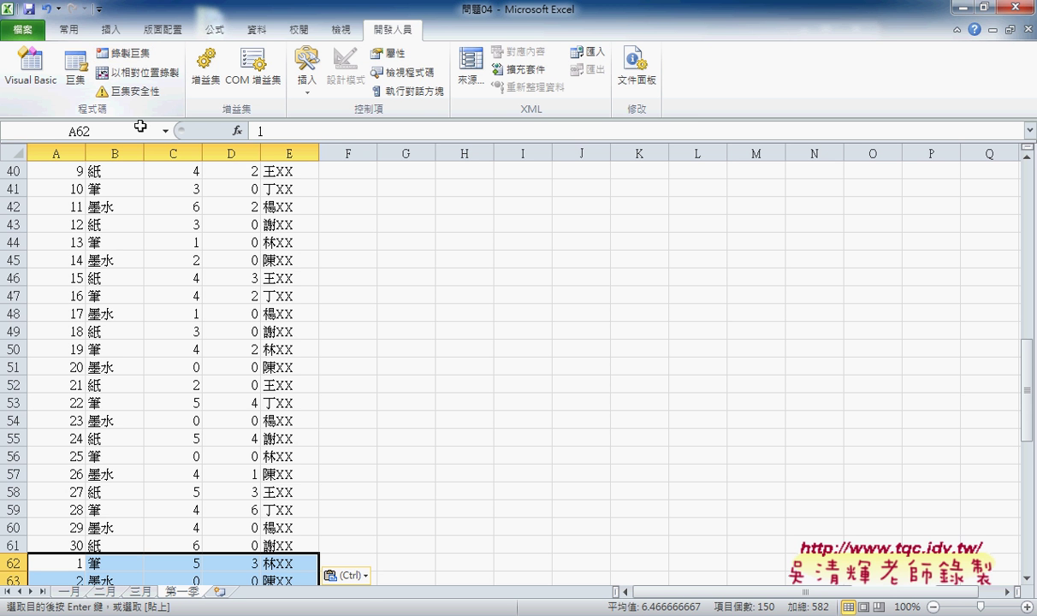
- Return to the 一月 sheet and select its records A2:E31
scroll(174, 529, up, 7)
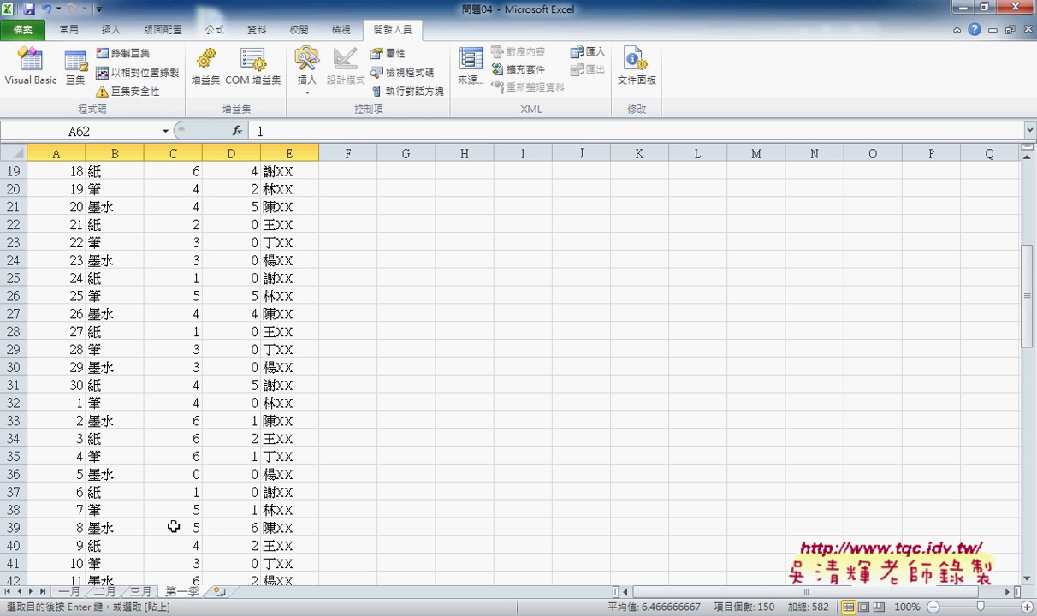
scroll(173, 530, up, 6)
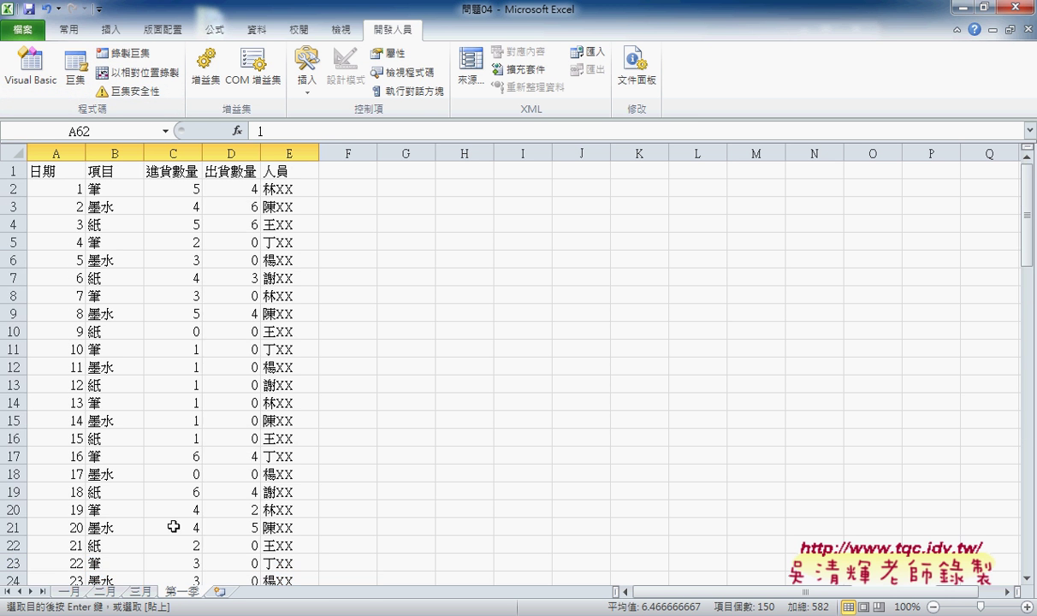
click(68, 591)
scroll(83, 492, up, 3)
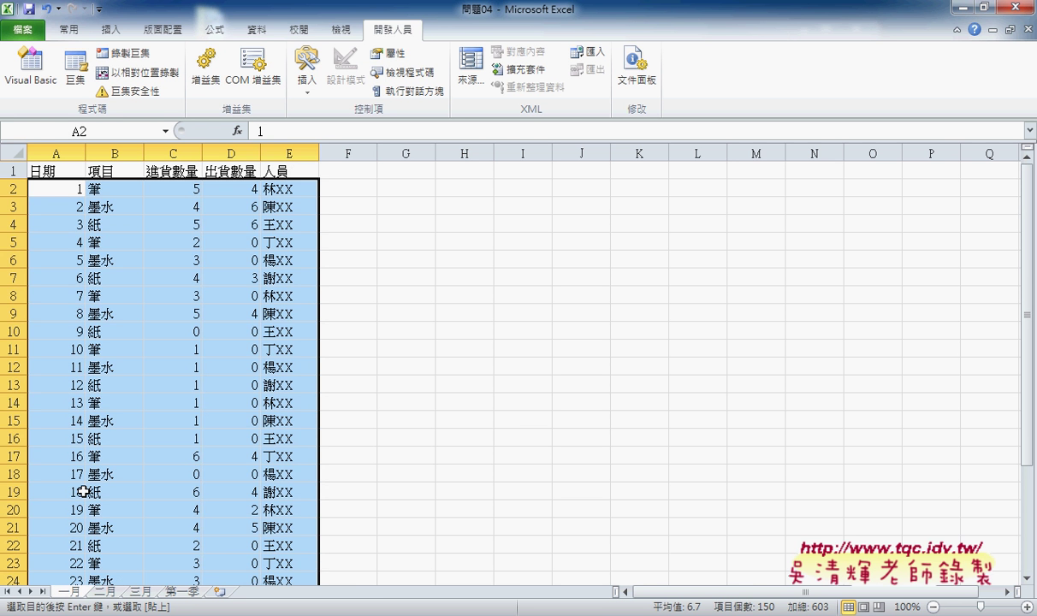
click(67, 192)
key(ctrl+shift+Right)
key(ctrl+shift+Down)
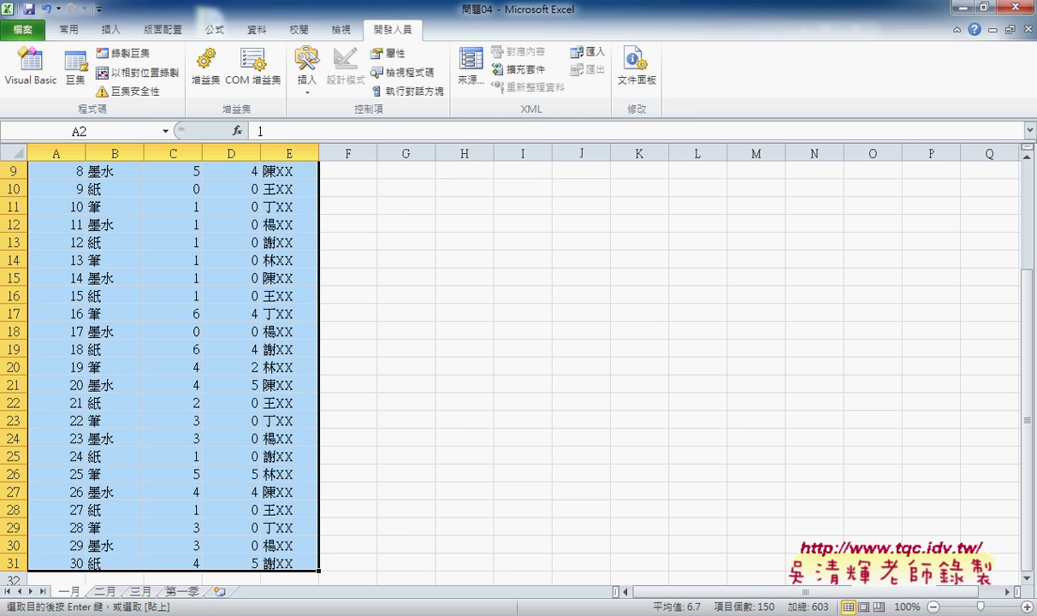
- In Drive, browse via _雲端白板畫面, 其他補充範例(89) and 02_進階 into 範例：104捐款明細
click(190, 584)
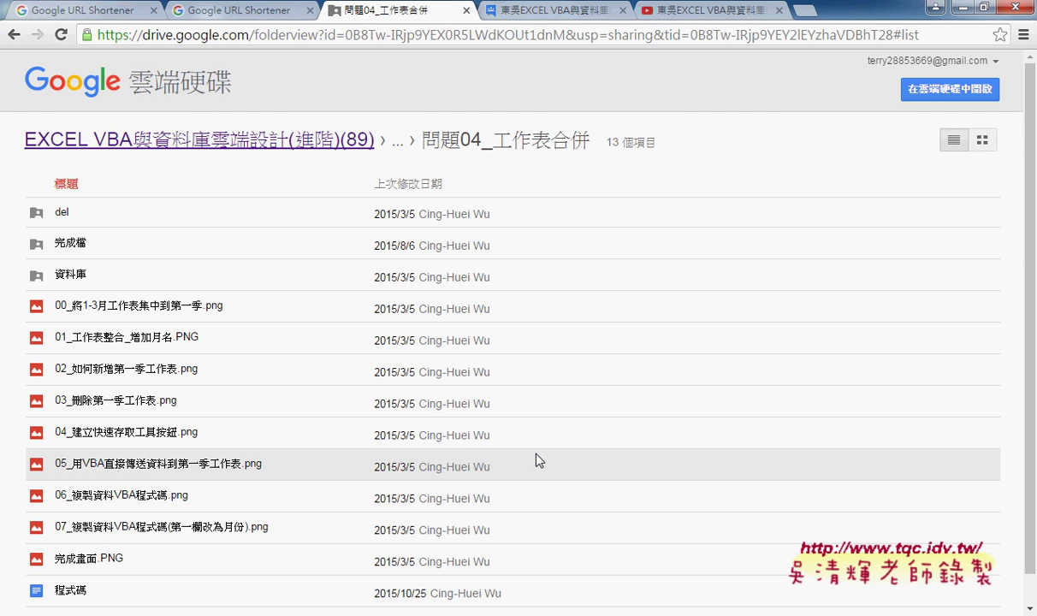
click(329, 146)
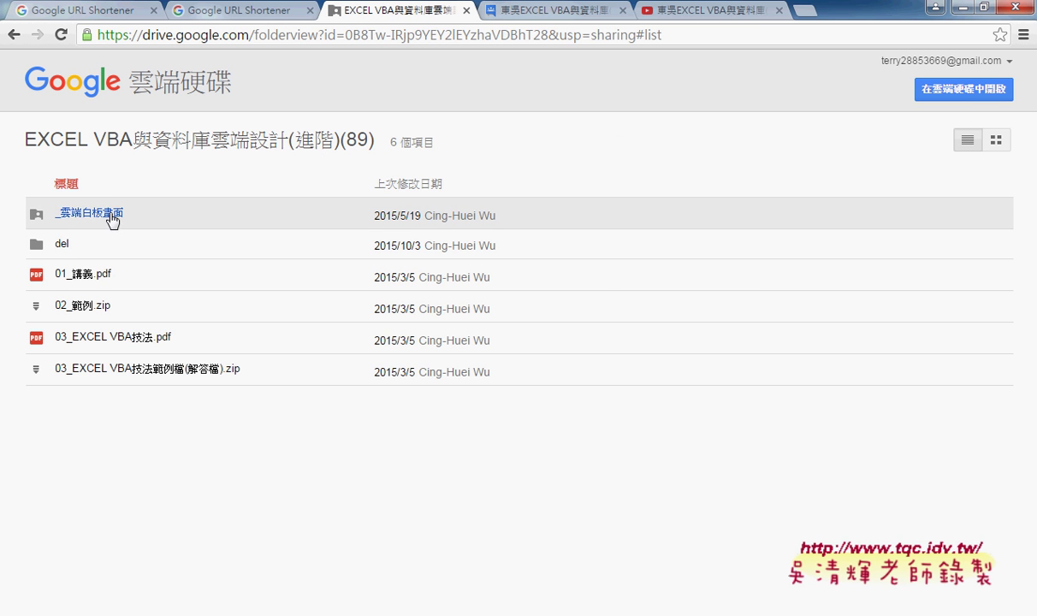
click(107, 216)
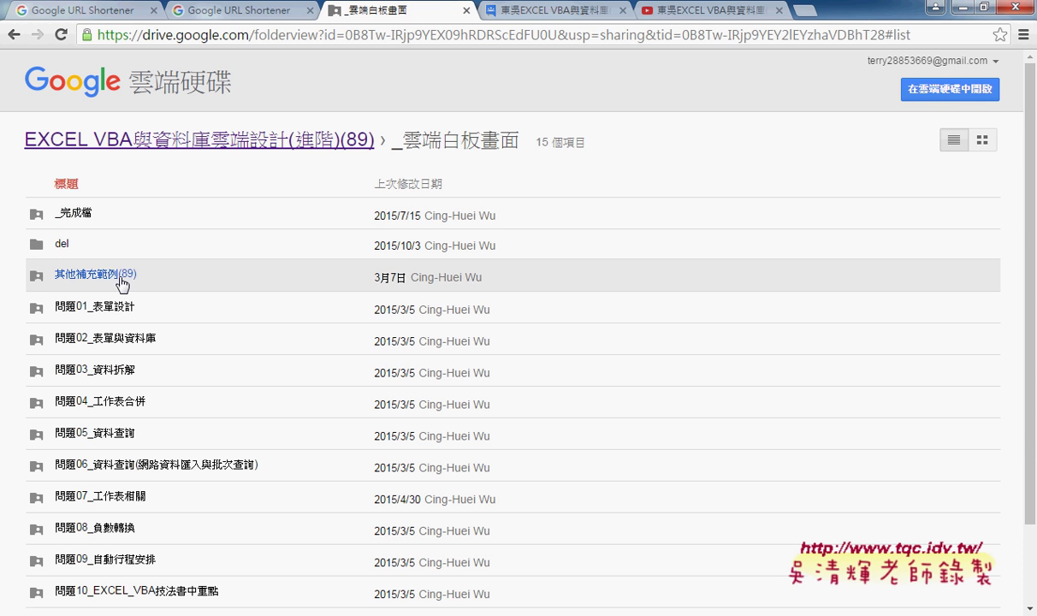
click(157, 266)
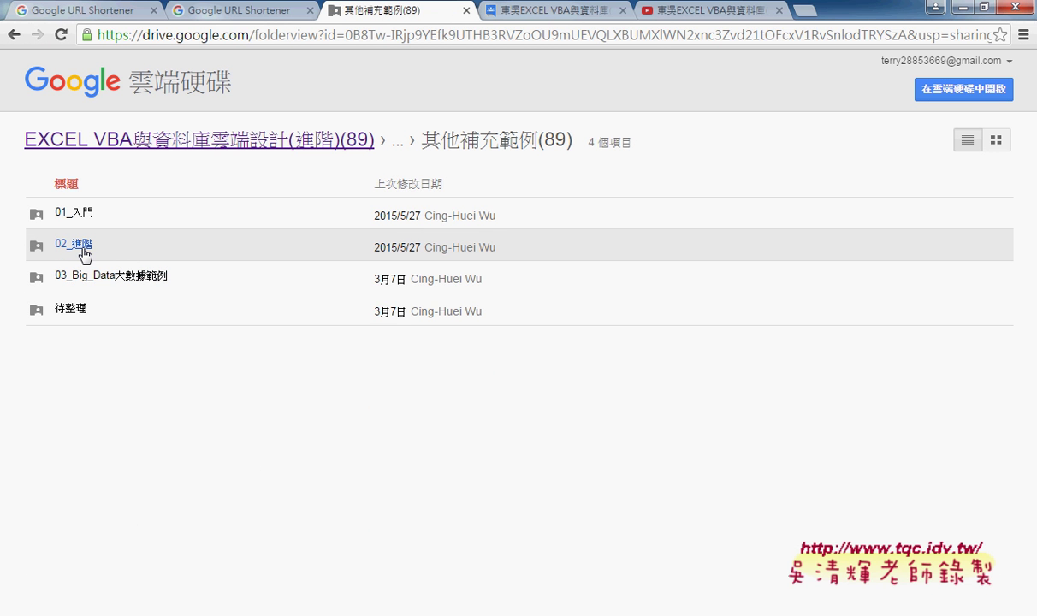
click(83, 248)
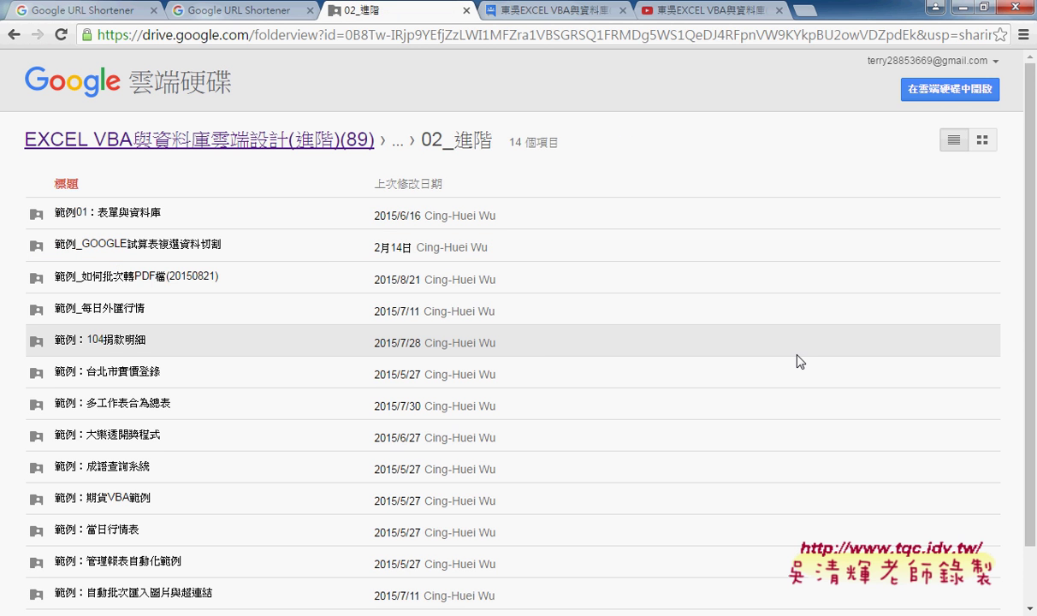
scroll(797, 355, down, 1)
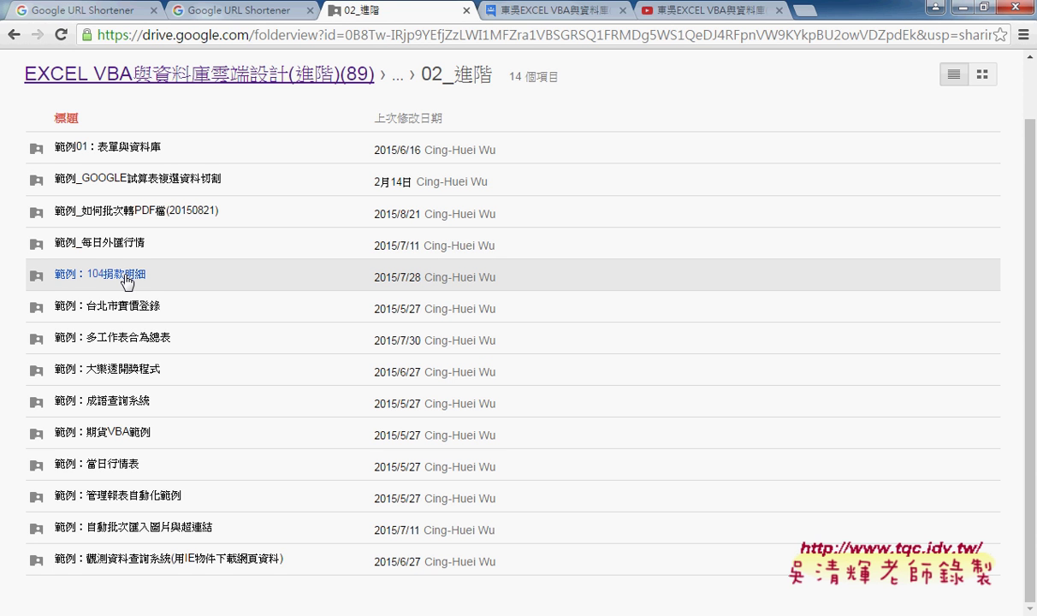
click(126, 277)
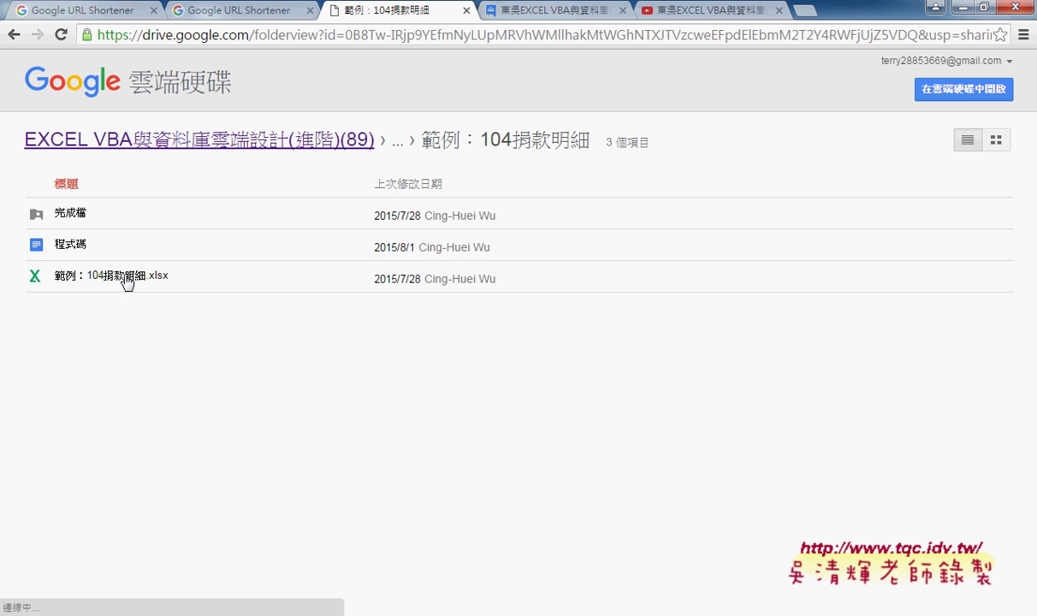
- Download 範例：104捐款明細.xlsx, open it, and bring its Excel window forward
click(154, 287)
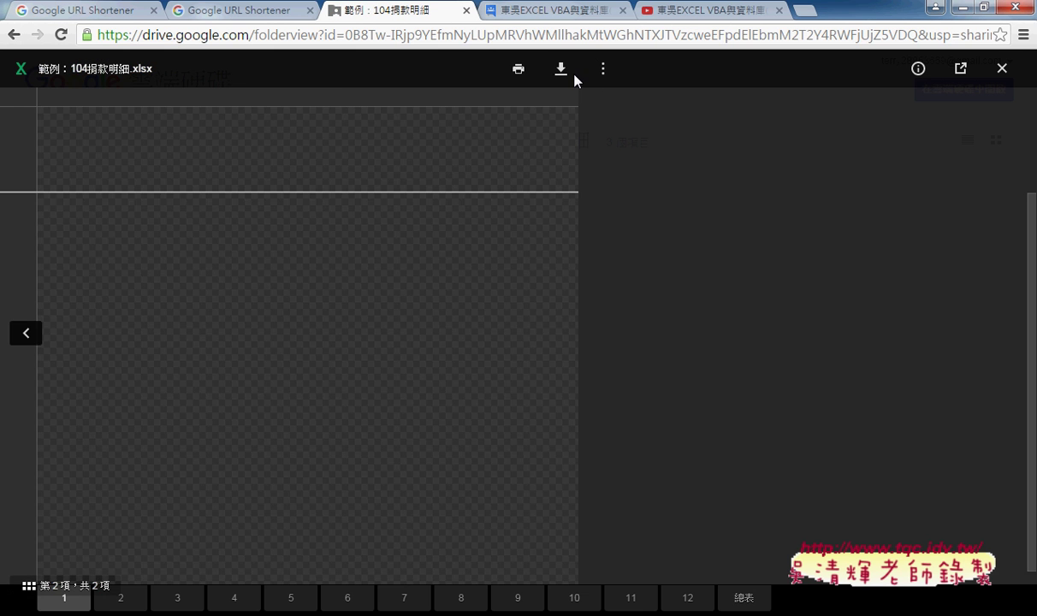
click(572, 75)
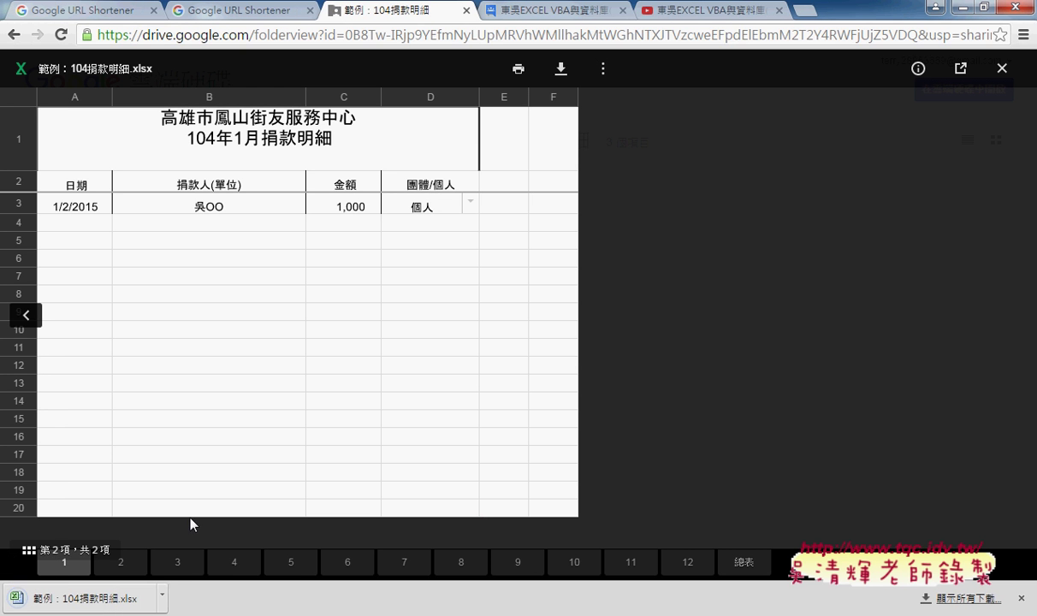
click(163, 592)
click(207, 494)
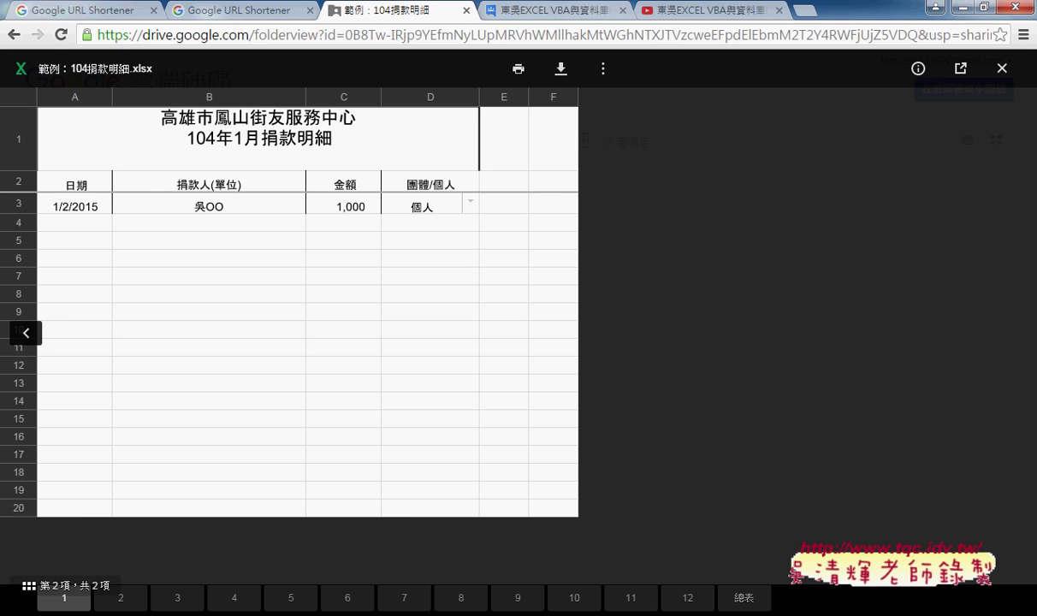
mouse_move(212, 611)
click(289, 572)
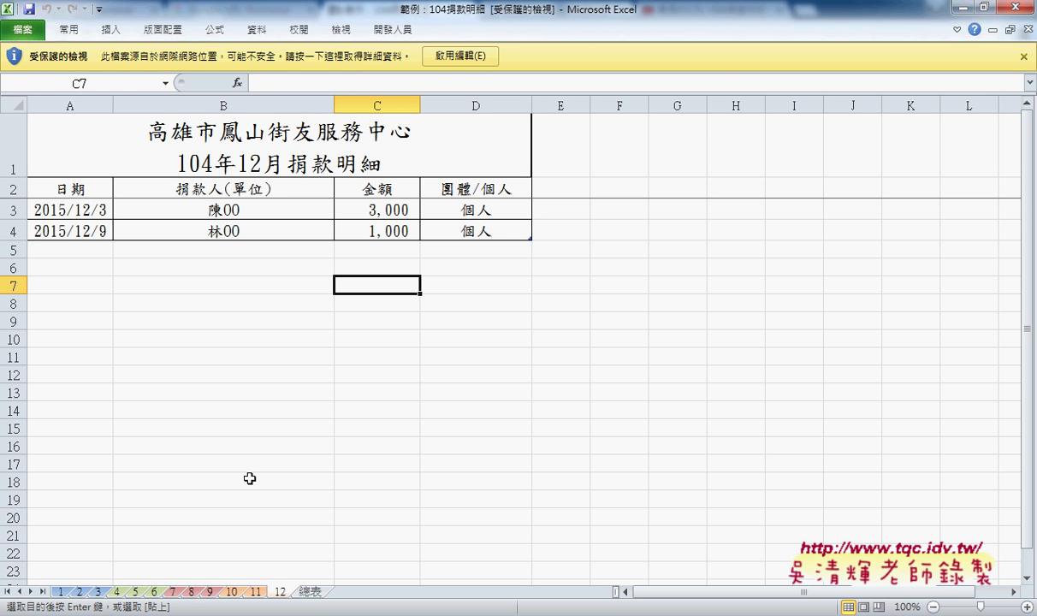
- Enable editing on the donation workbook and inspect sheets 1, 12 and 總表
click(445, 57)
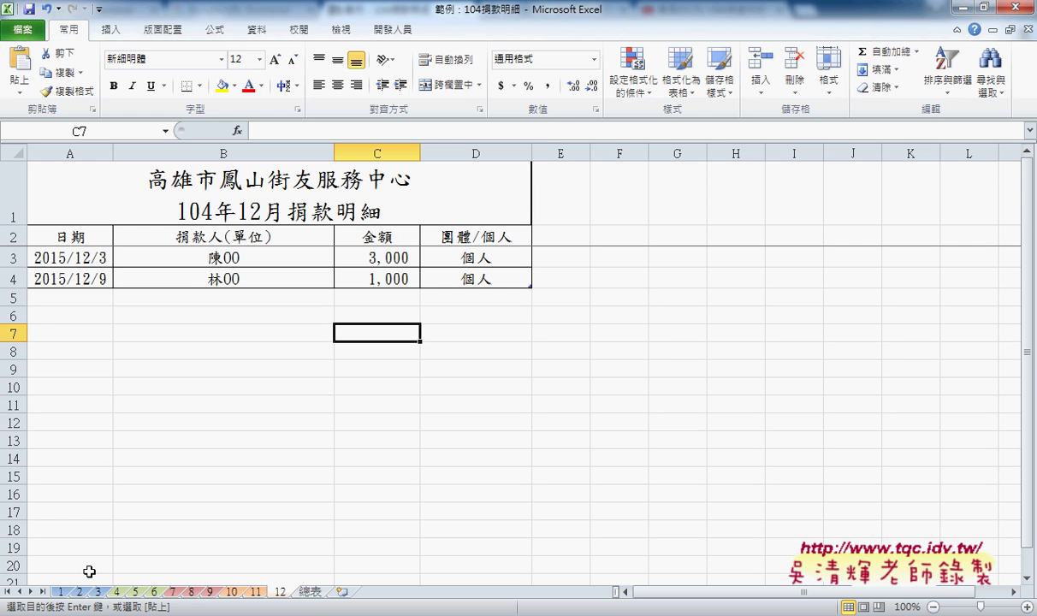
click(60, 591)
click(302, 591)
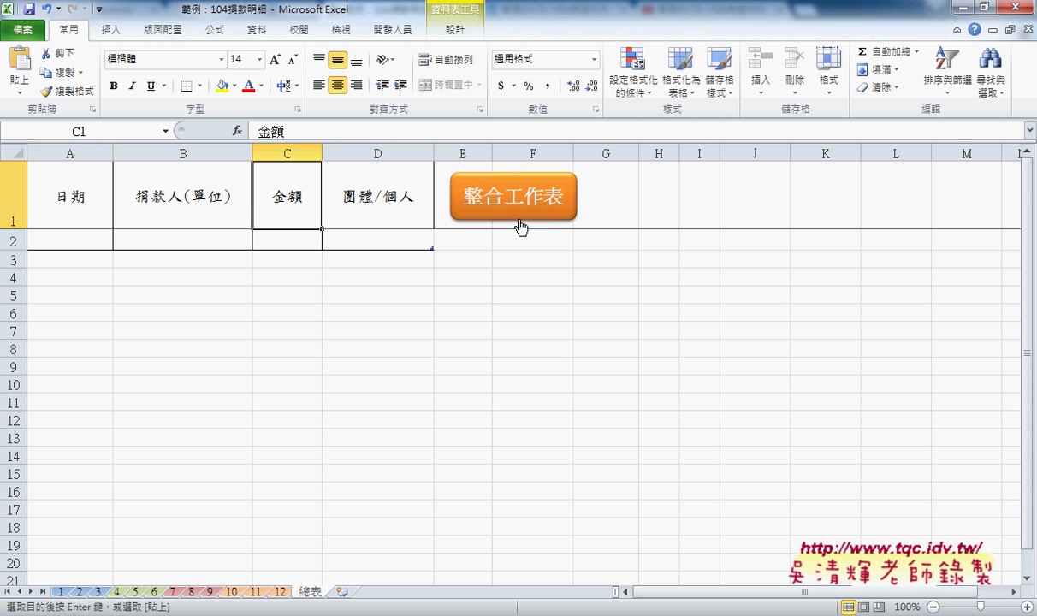
click(61, 592)
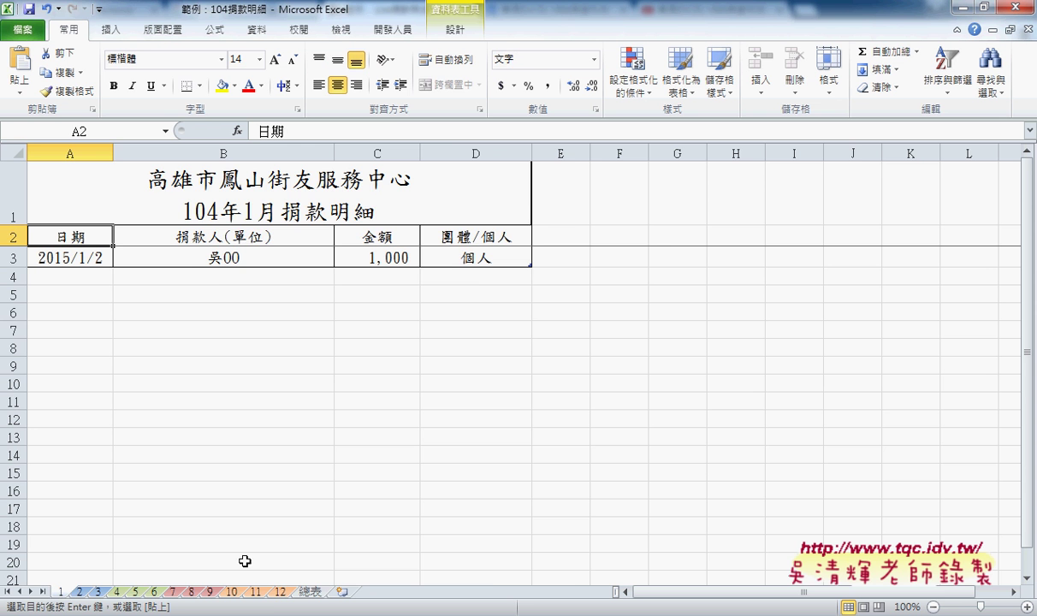
click(282, 591)
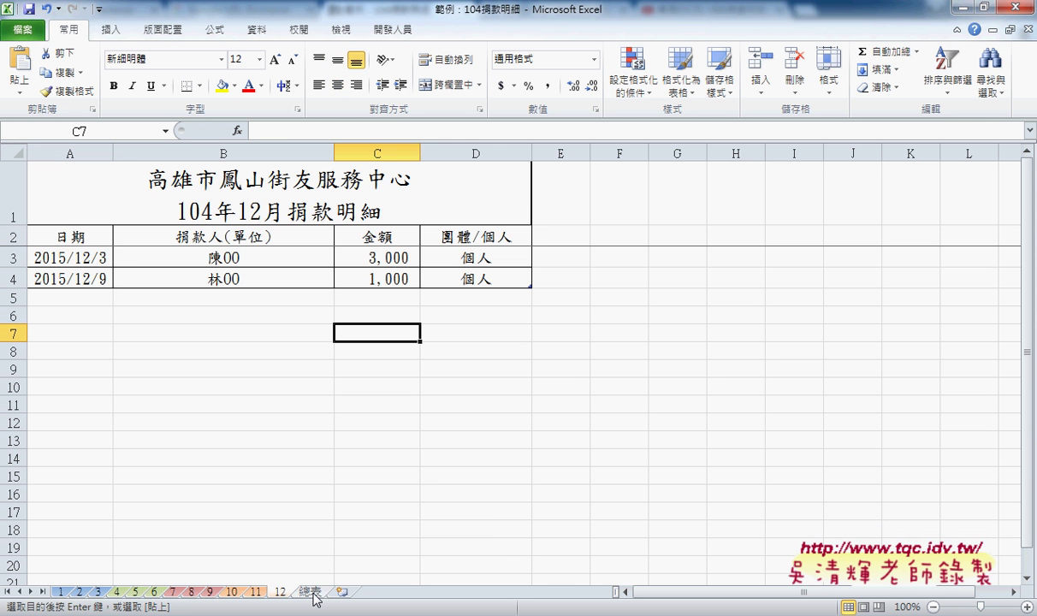
click(310, 591)
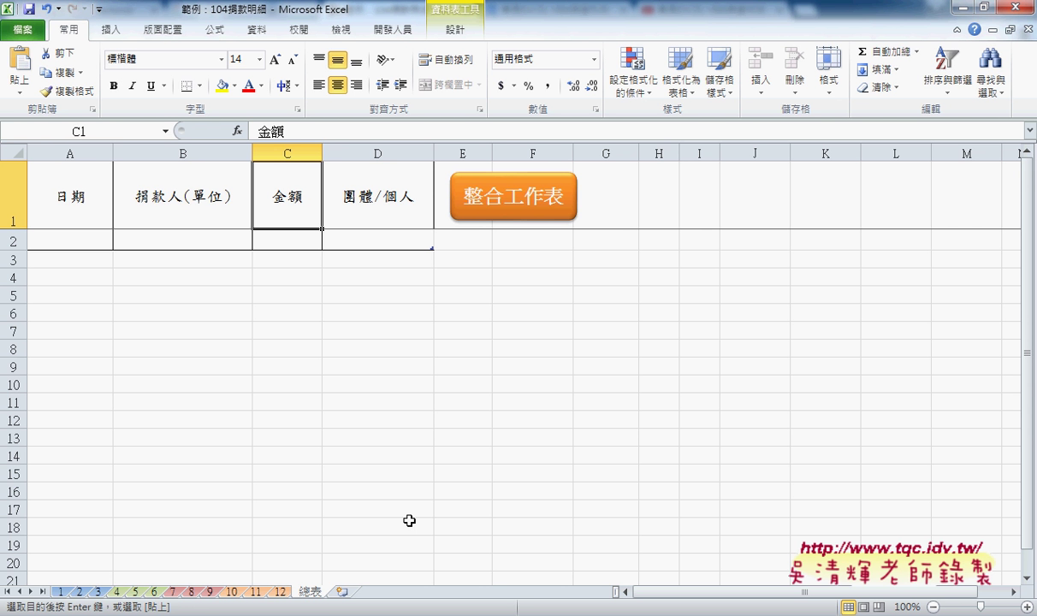
- On sheet 1, select the A3:C3 record and check how far the January data extends
click(61, 591)
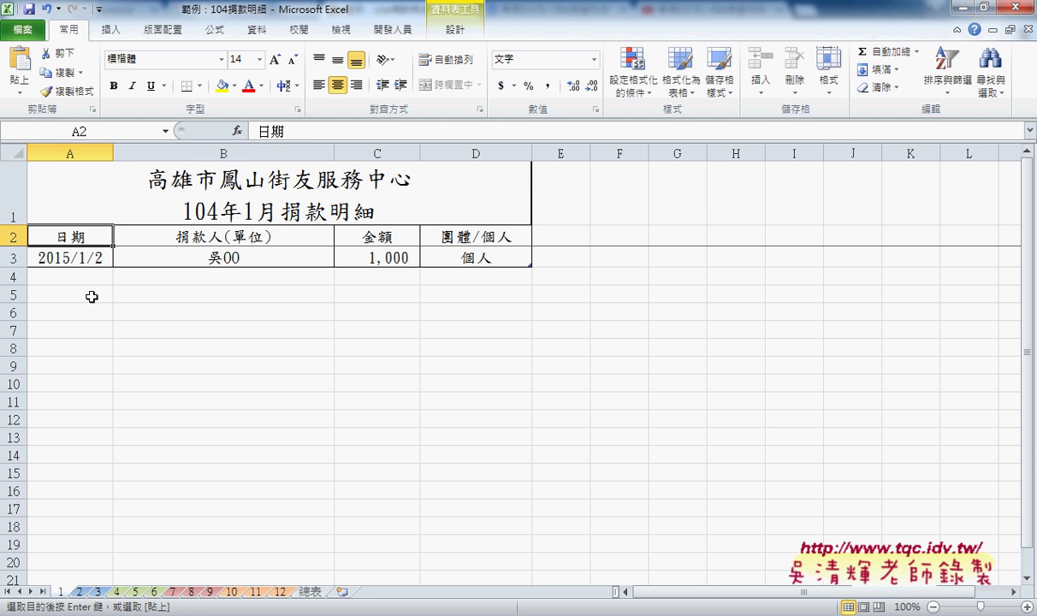
drag(77, 262, 359, 256)
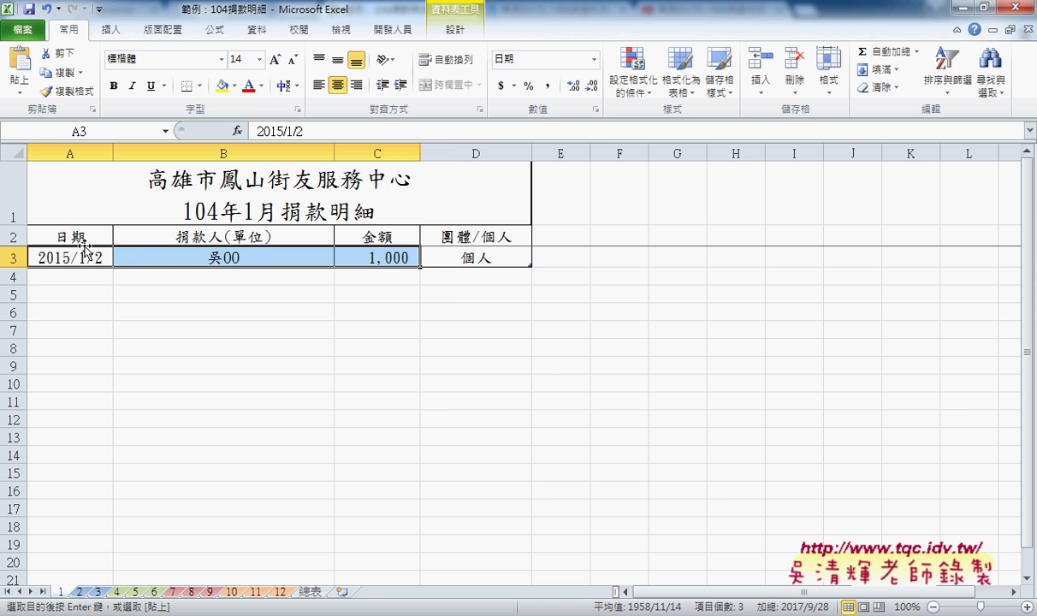
click(92, 253)
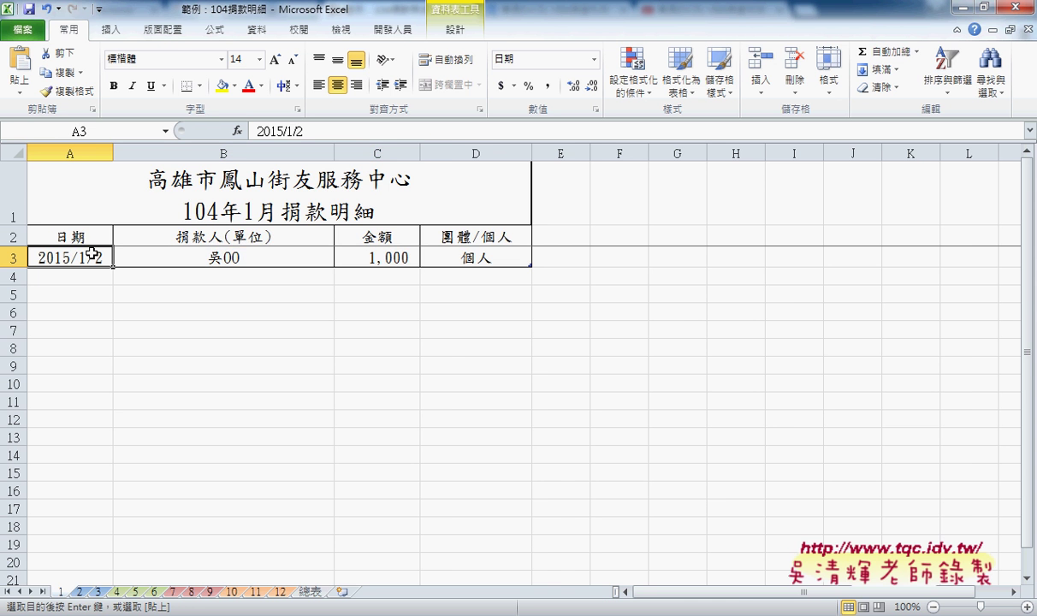
key(ctrl+Down)
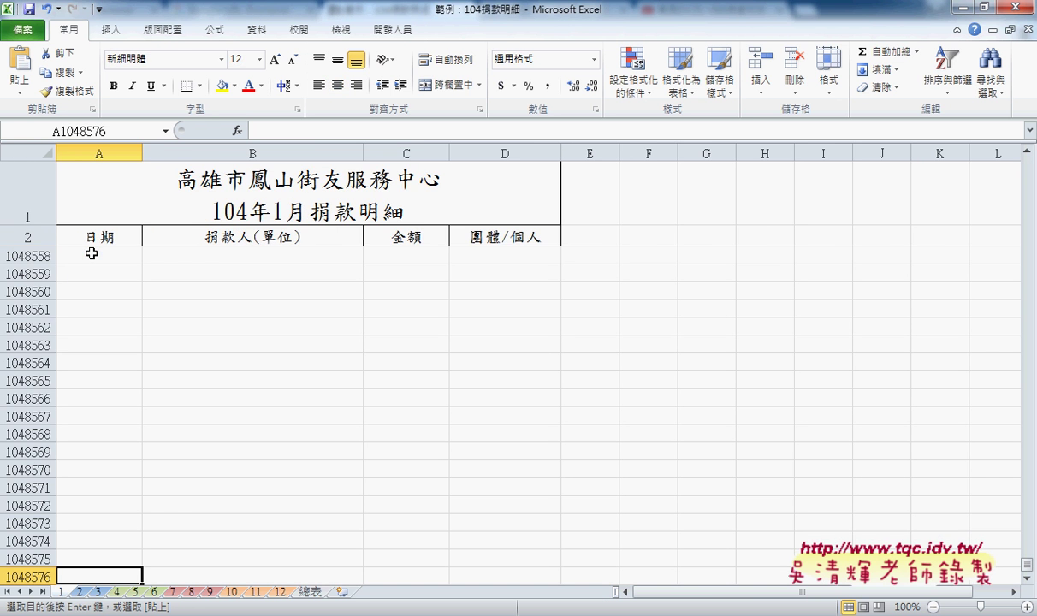
key(ctrl+Up)
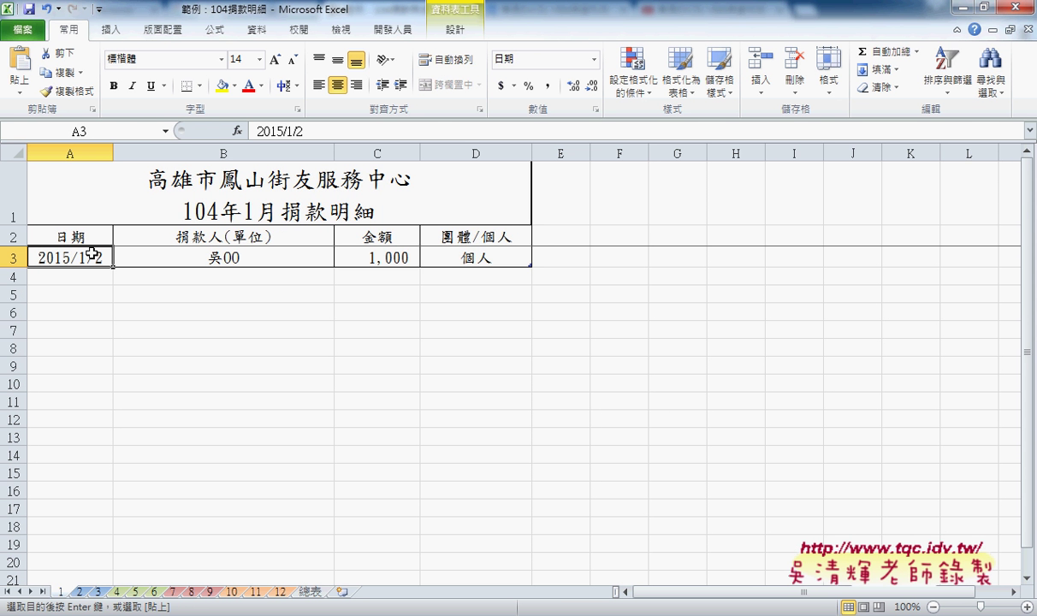
- Look over sheets 2 and 3, stepping through the first March records
click(81, 591)
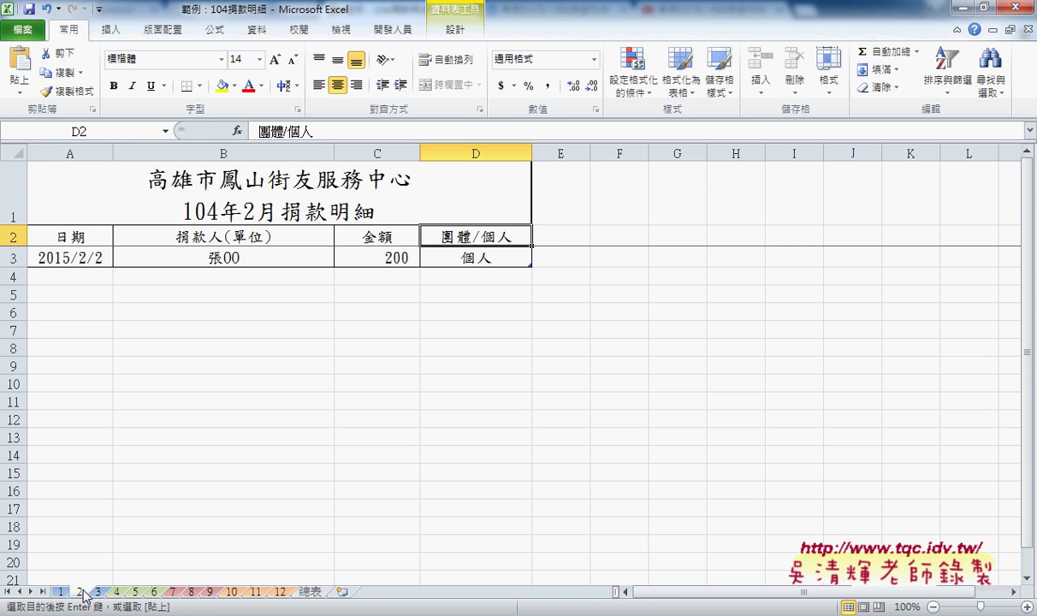
click(97, 591)
click(86, 258)
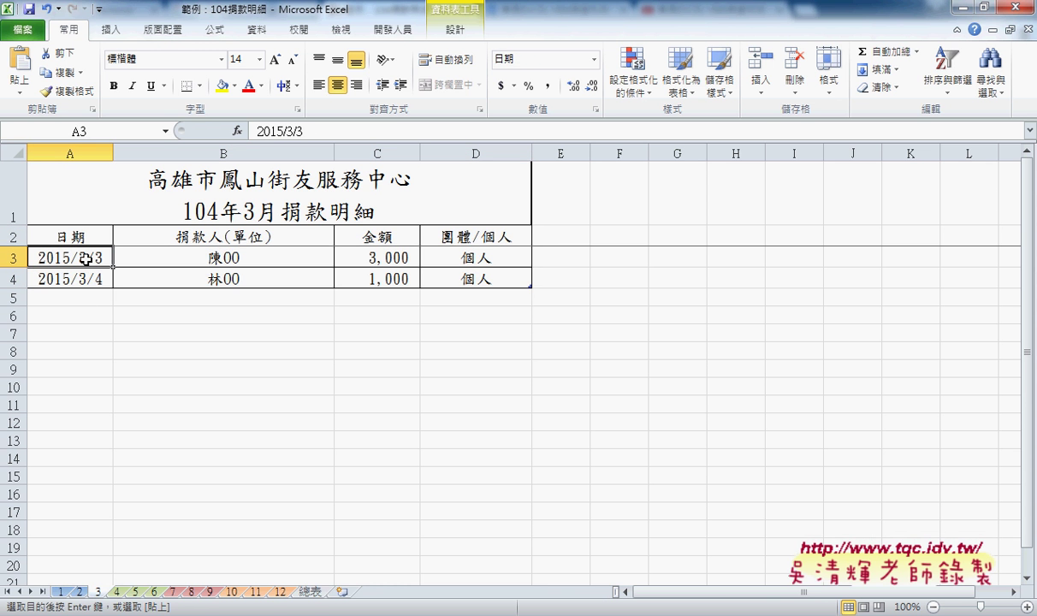
key(Down)
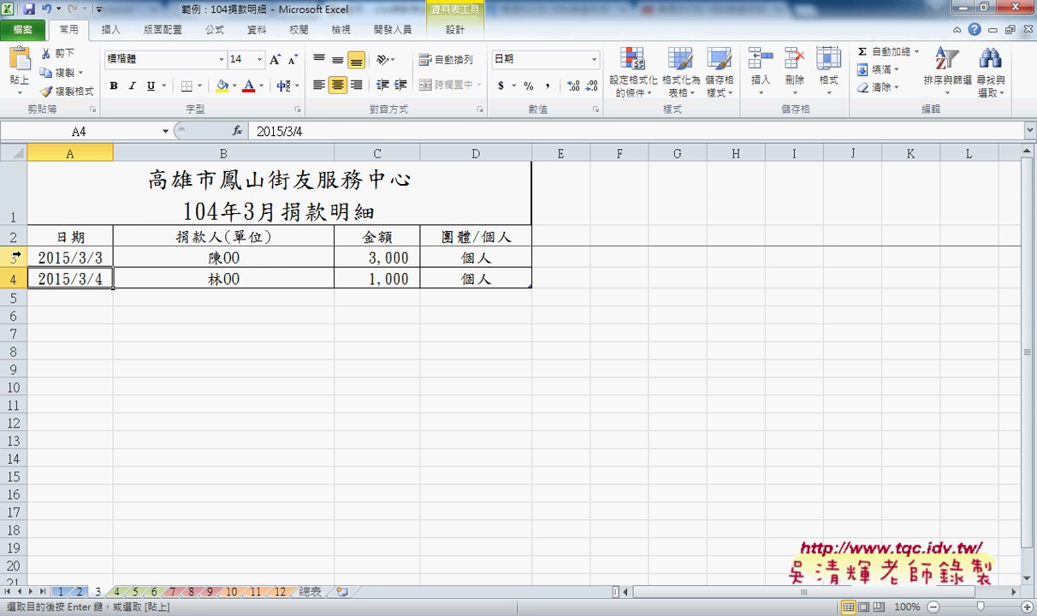
- Review sheets 4 through 12, then return to the 問題04 workbook
click(117, 593)
click(135, 592)
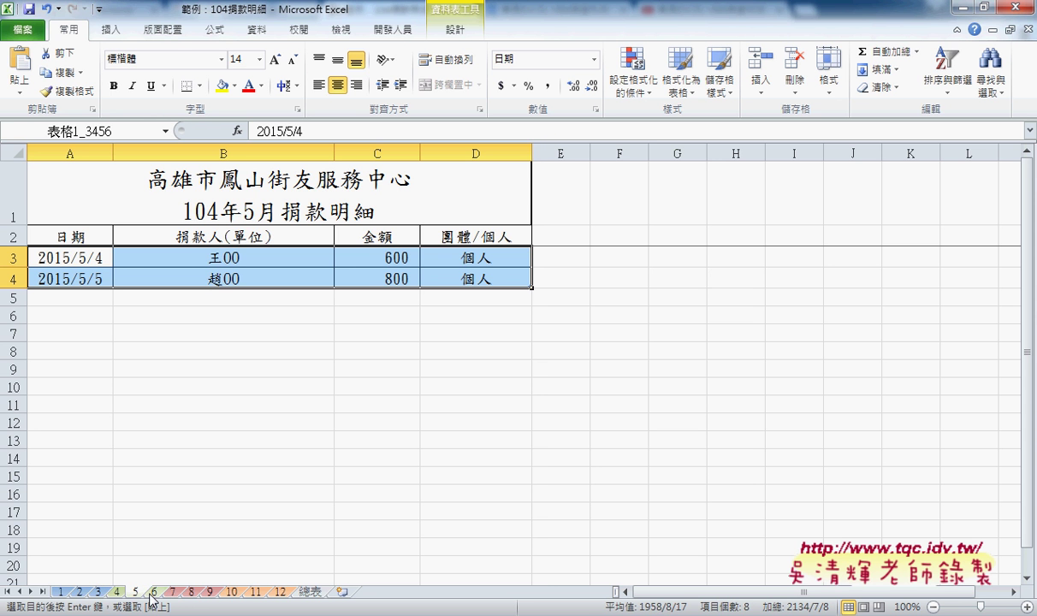
click(153, 592)
click(173, 592)
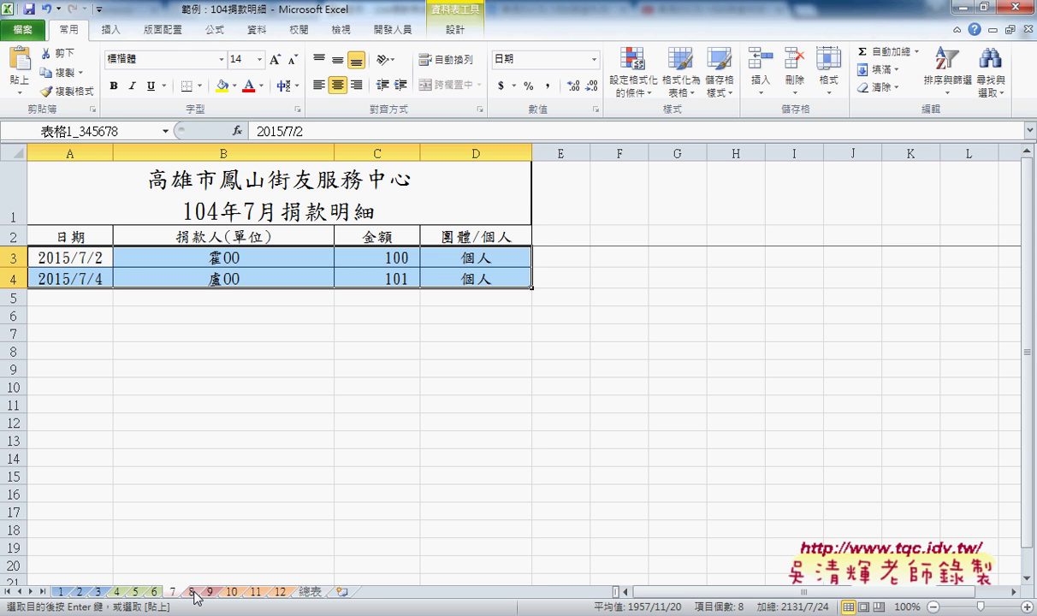
click(194, 593)
click(210, 593)
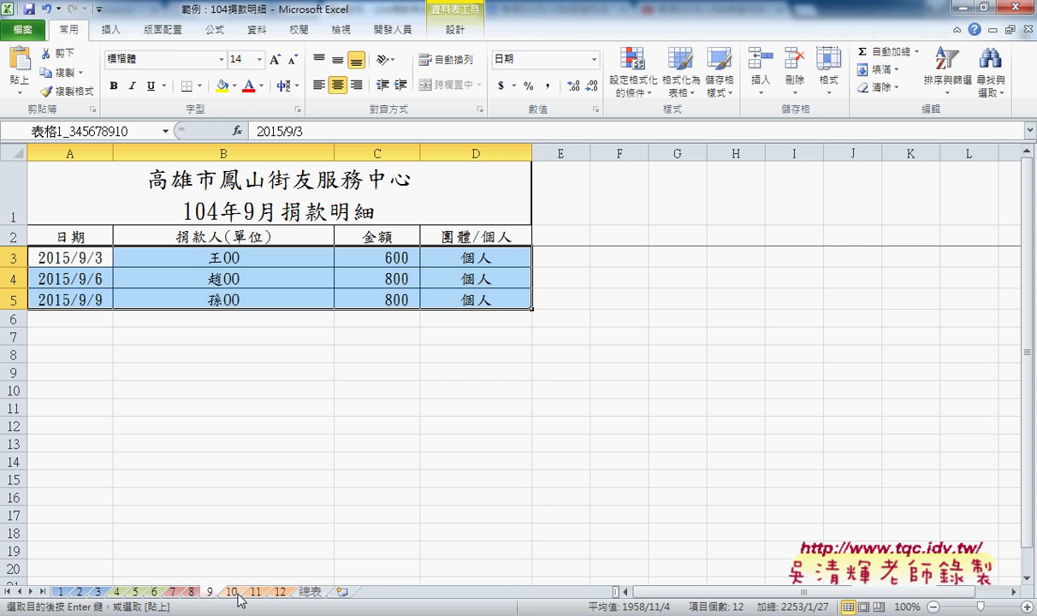
click(232, 592)
click(255, 592)
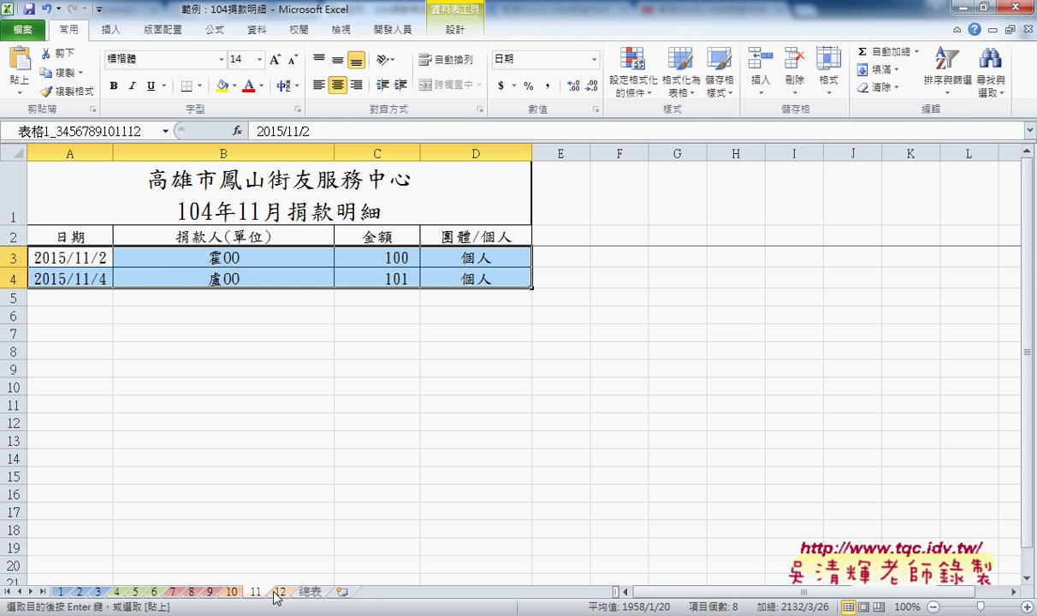
click(278, 592)
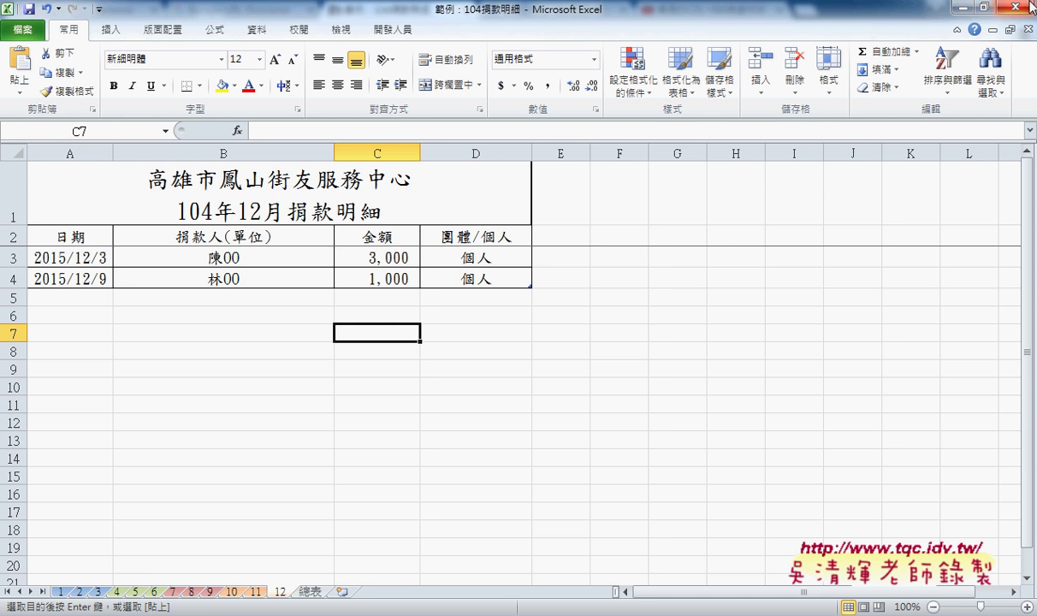
click(965, 7)
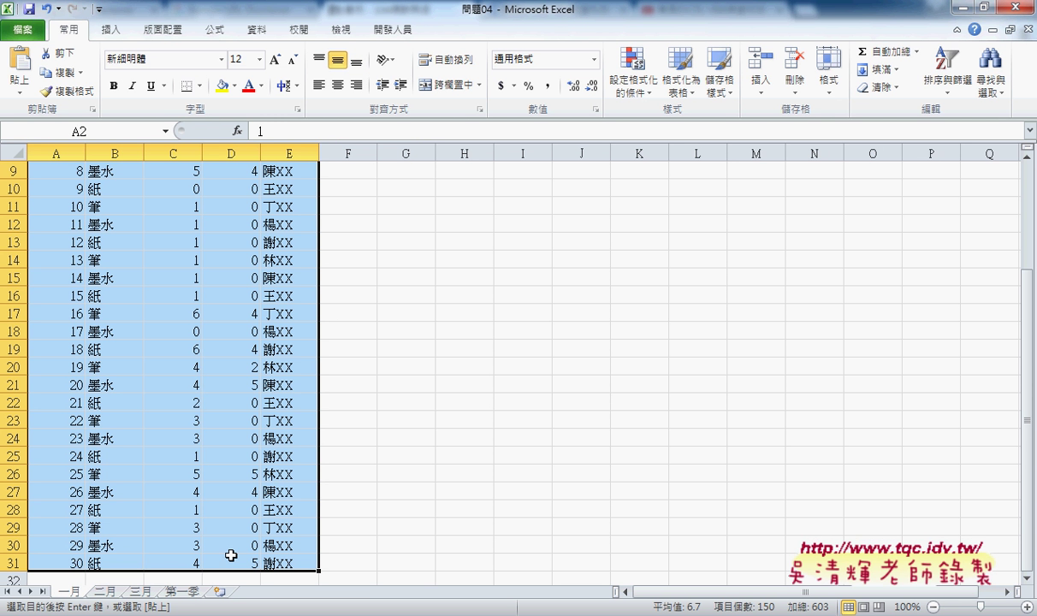